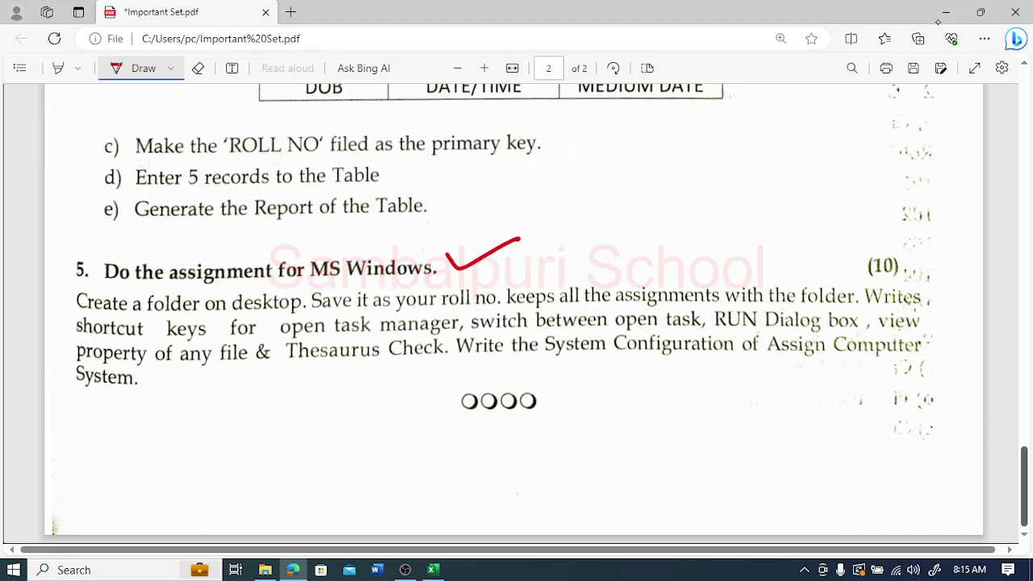
Step: In question 2 of the PDF, circle the number, tick the heading and part a, and underline "spreadsheet" in red ink
scroll(516, 315, "up", 10)
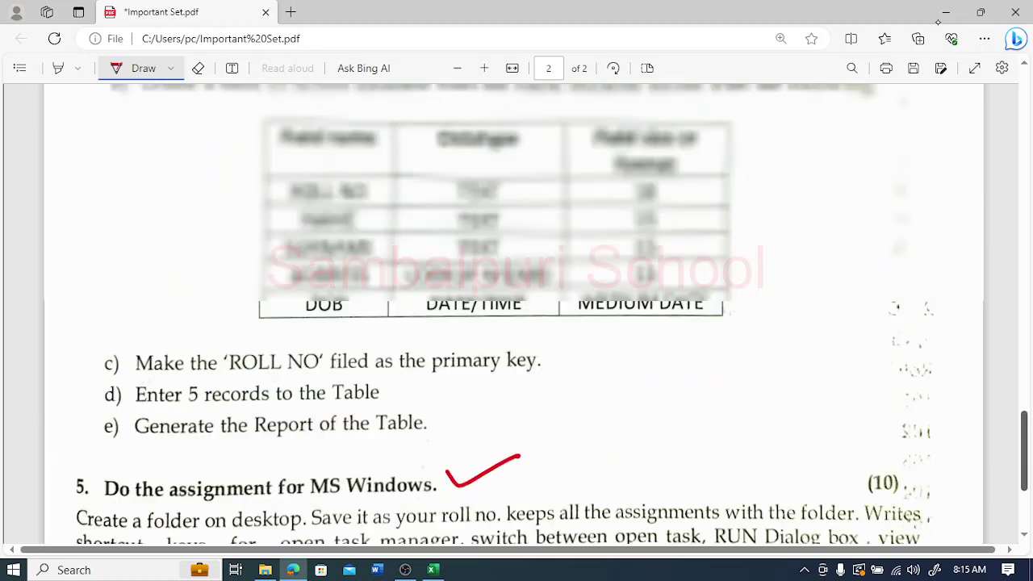
scroll(516, 314, "up", 6)
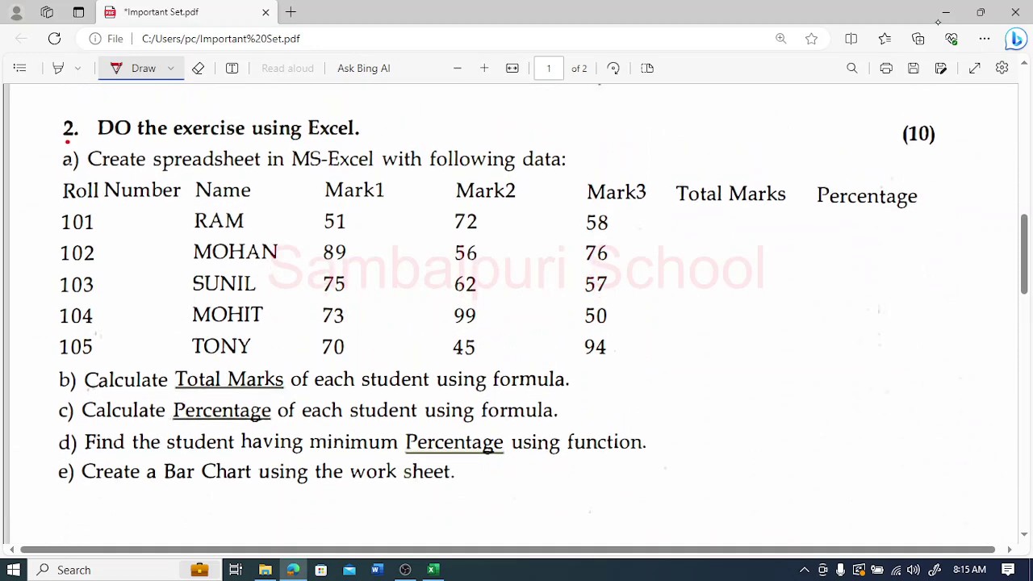
left_click_drag(78, 121, 65, 112)
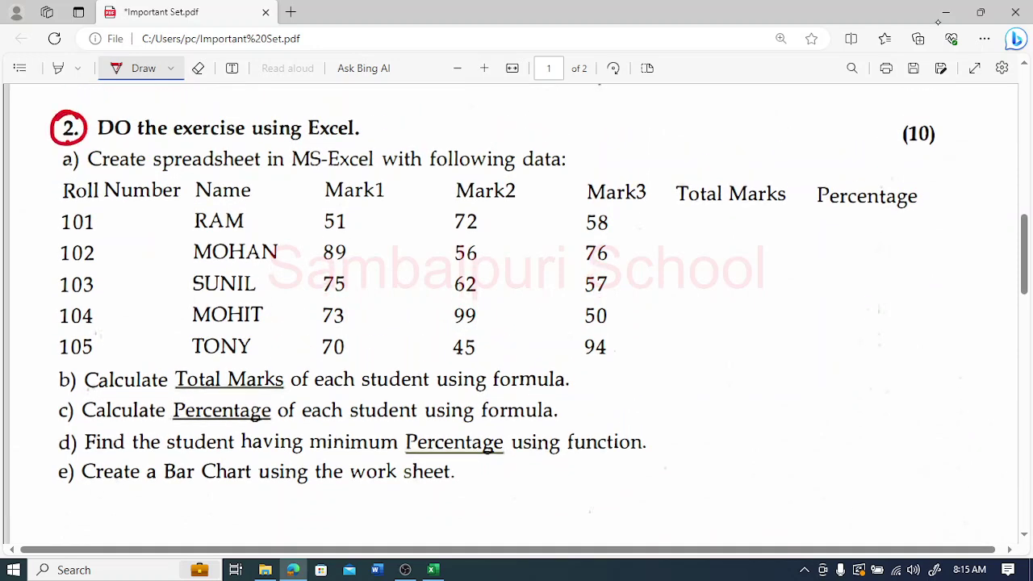
left_click_drag(366, 123, 411, 112)
left_click_drag(158, 171, 240, 171)
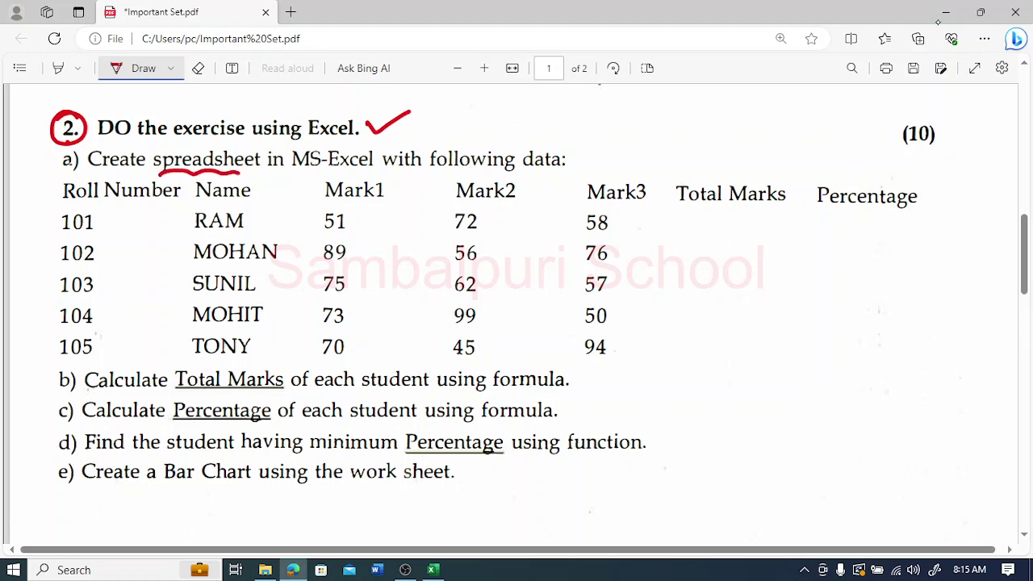
left_click_drag(539, 143, 595, 137)
Step: Circle "Total Marks", "Percentage" and "minimum Percentage" in parts b to d, and mark part d with a star
mouse_move(292, 370)
left_mouse_down()
mouse_move(166, 355)
mouse_move(300, 384)
left_mouse_up()
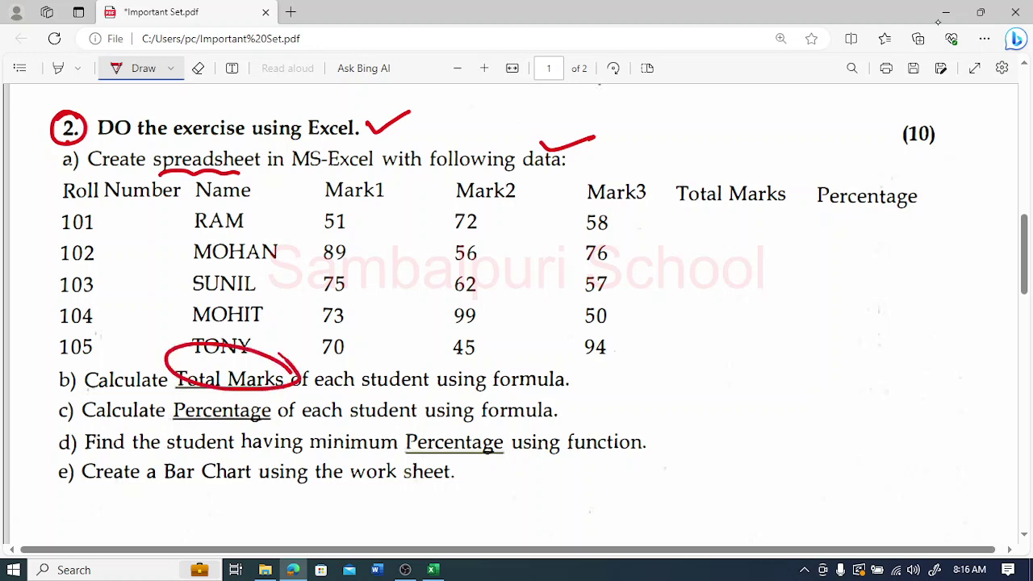
mouse_move(207, 396)
left_mouse_down()
mouse_move(289, 401)
mouse_move(299, 422)
mouse_move(226, 392)
left_mouse_up()
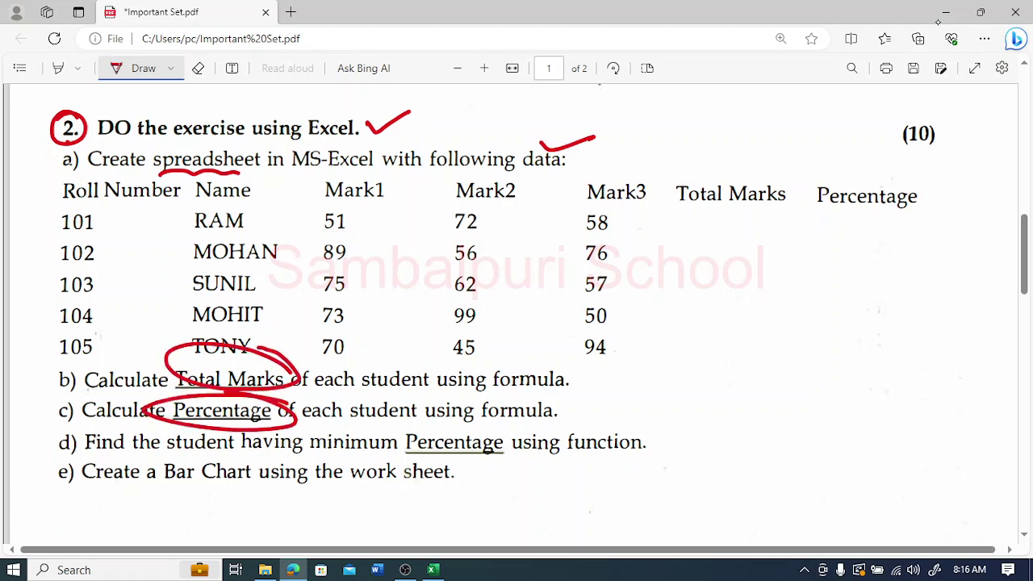
mouse_move(653, 427)
left_mouse_down()
mouse_move(670, 442)
mouse_move(660, 449)
left_mouse_up()
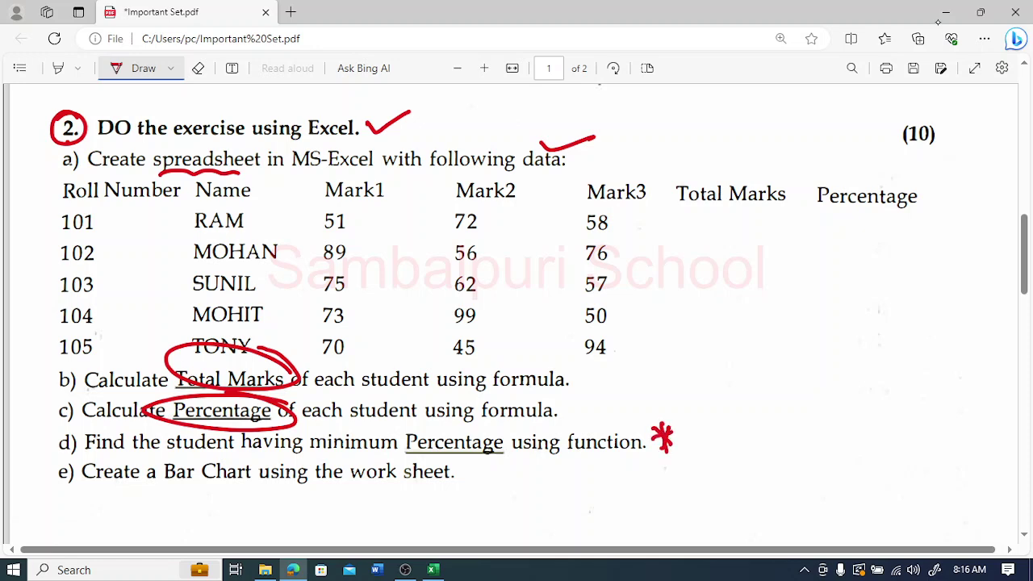
mouse_move(500, 421)
left_mouse_down()
mouse_move(295, 422)
mouse_move(523, 436)
mouse_move(399, 422)
left_mouse_up()
Step: Draw a downward arrow below the Percentage heading and handwrite "min %" under it
mouse_move(877, 214)
left_mouse_down()
mouse_move(889, 326)
mouse_move(901, 316)
left_mouse_up()
mouse_move(827, 371)
left_mouse_down()
mouse_move(836, 357)
mouse_move(871, 370)
left_mouse_up()
mouse_move(860, 368)
left_mouse_down()
mouse_move(887, 357)
mouse_move(902, 365)
left_mouse_up()
left_click_drag(941, 326, 927, 368)
left_click_drag(918, 336, 947, 355)
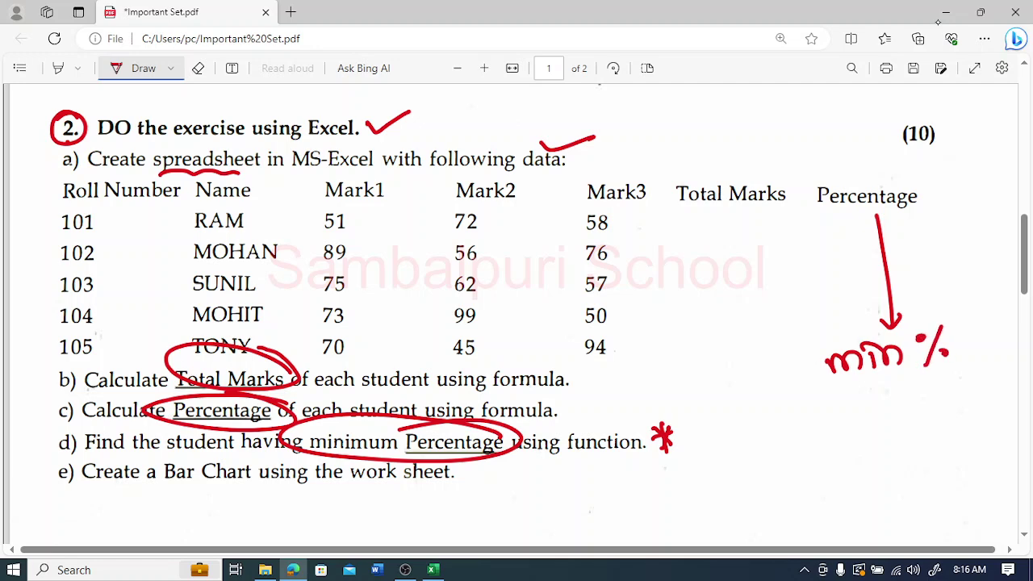
Step: Draw a wavy underline below "Chart" and a double underline below the end of "work sheet" in part e
left_click_drag(196, 496, 255, 496)
left_click_drag(448, 488, 467, 484)
left_click_drag(444, 494, 466, 489)
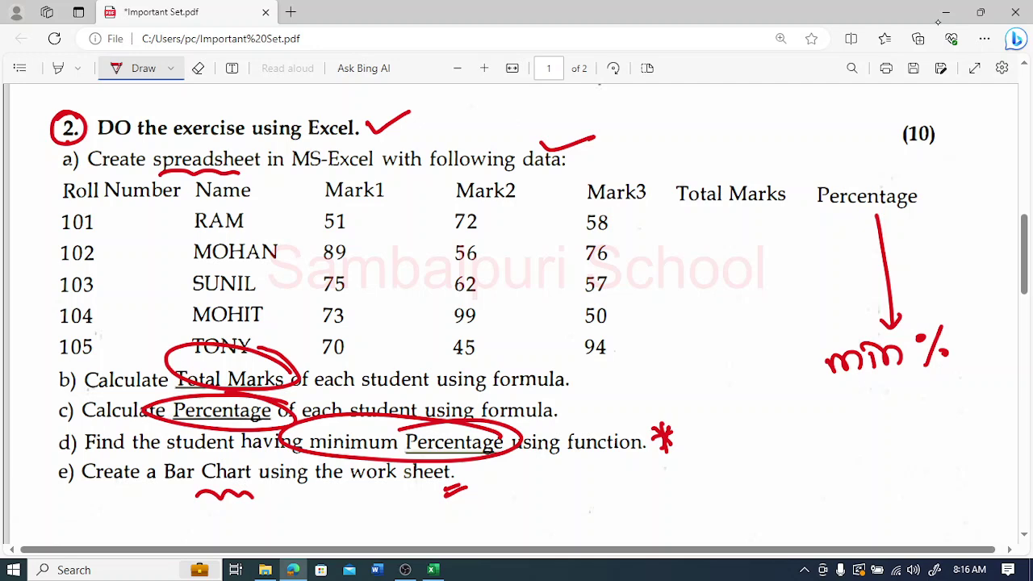
left_click(680, 345)
Step: Switch to the Excel workbook and review the SUM formula in the first student's Total Mark cell, F2
left_click(433, 569)
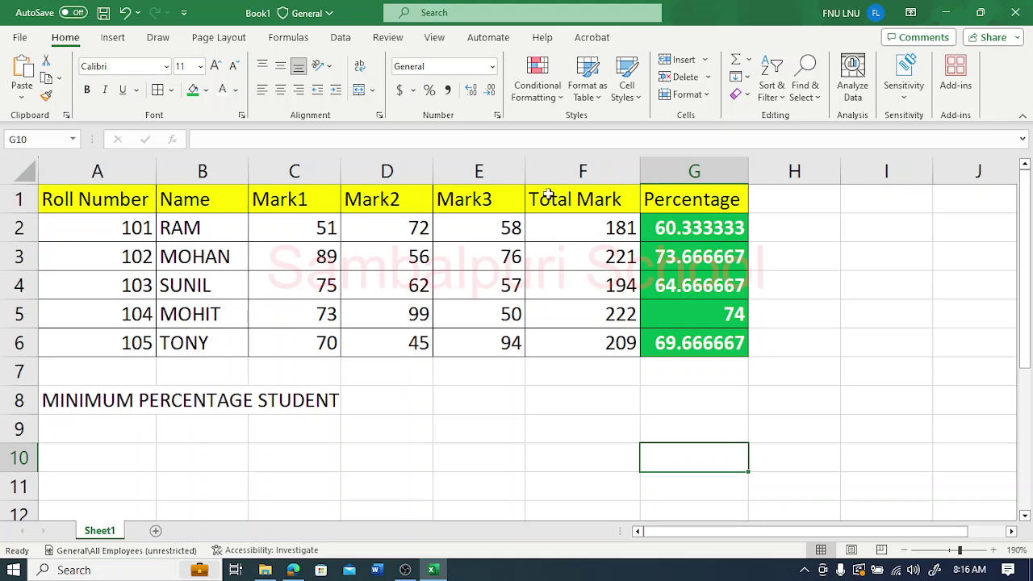
left_click(598, 228)
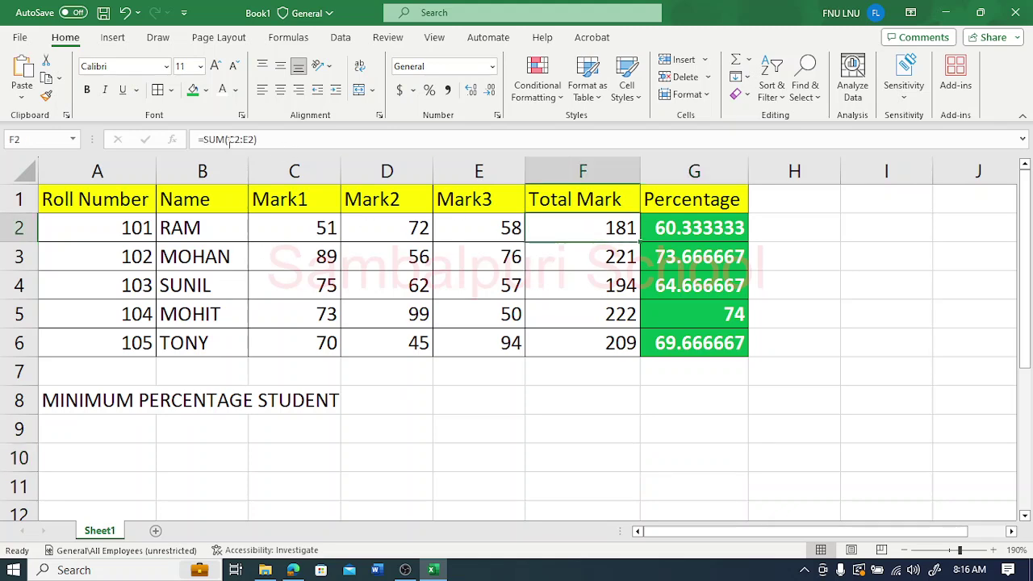
left_click_drag(260, 139, 195, 139)
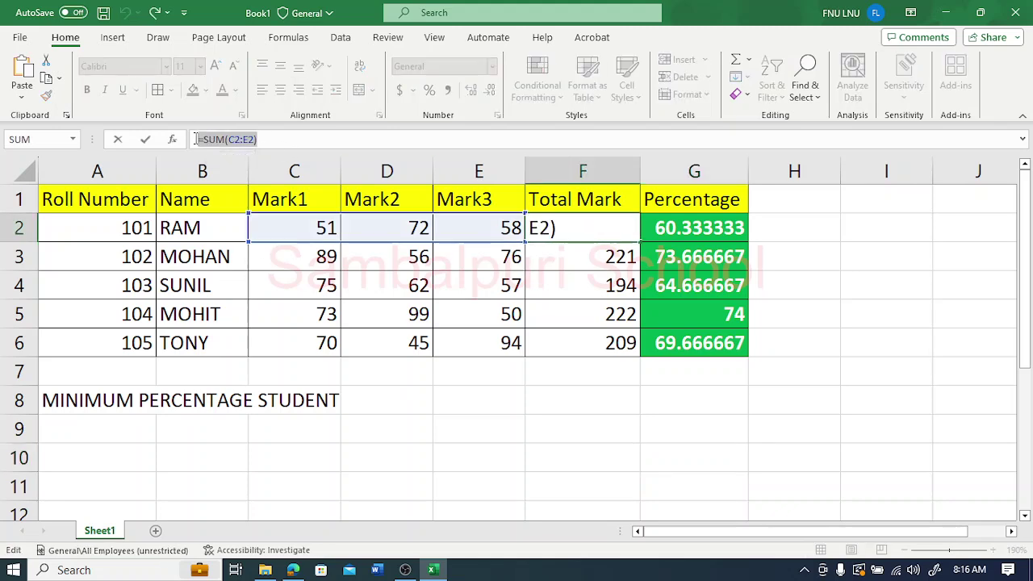
left_click(462, 145)
key("Return")
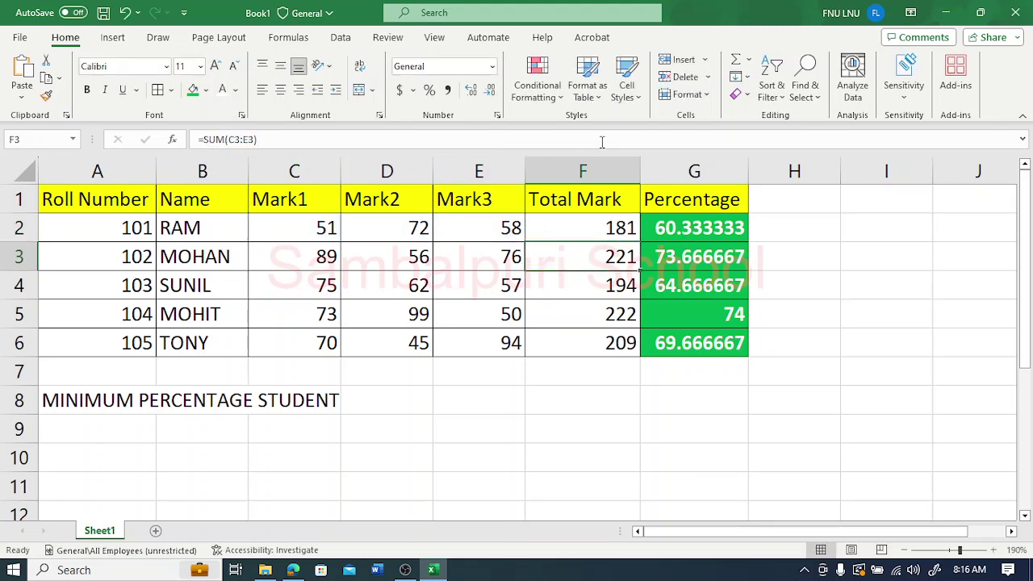
left_click(664, 230)
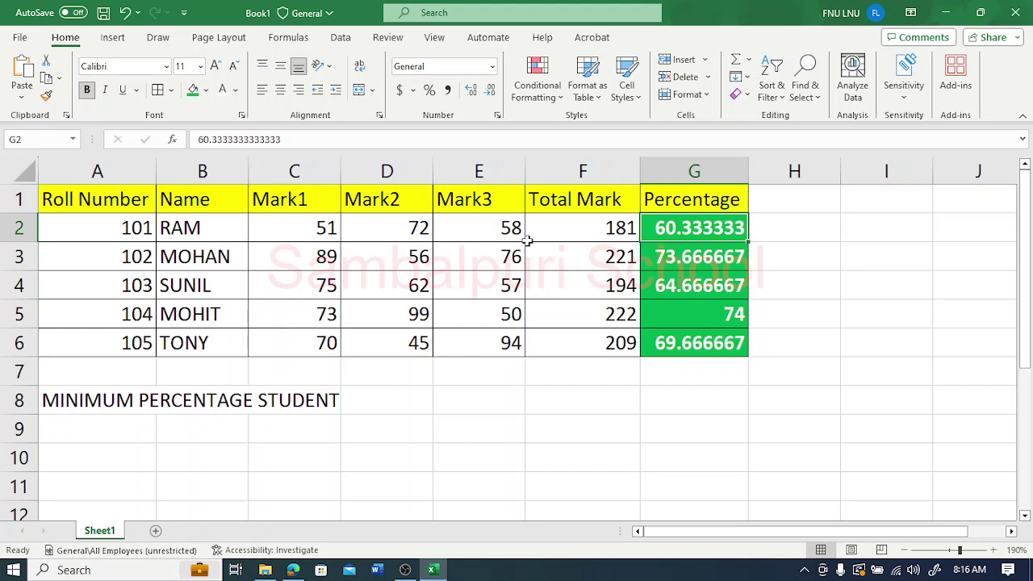
type("=")
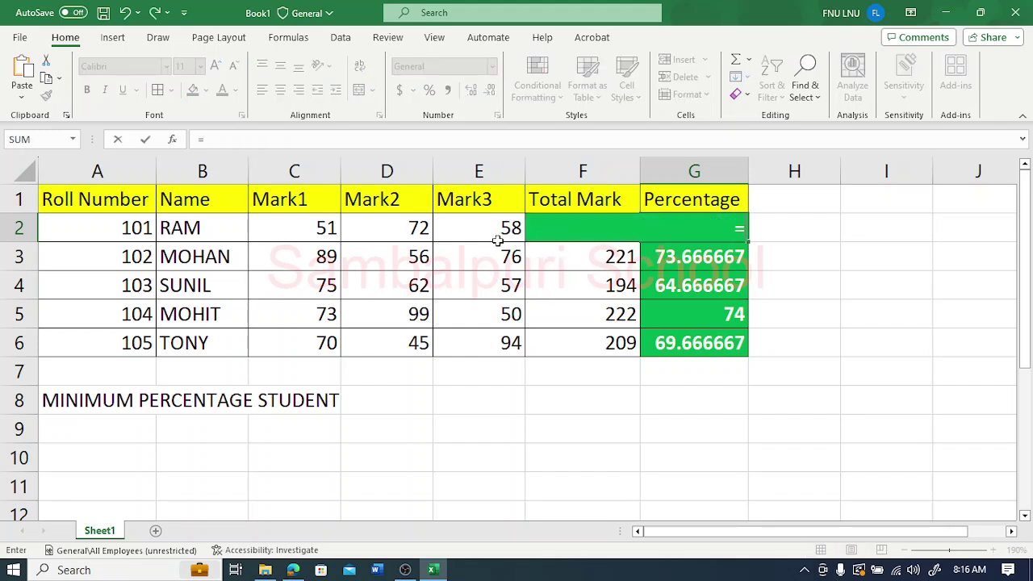
key("F2")
left_click(584, 253)
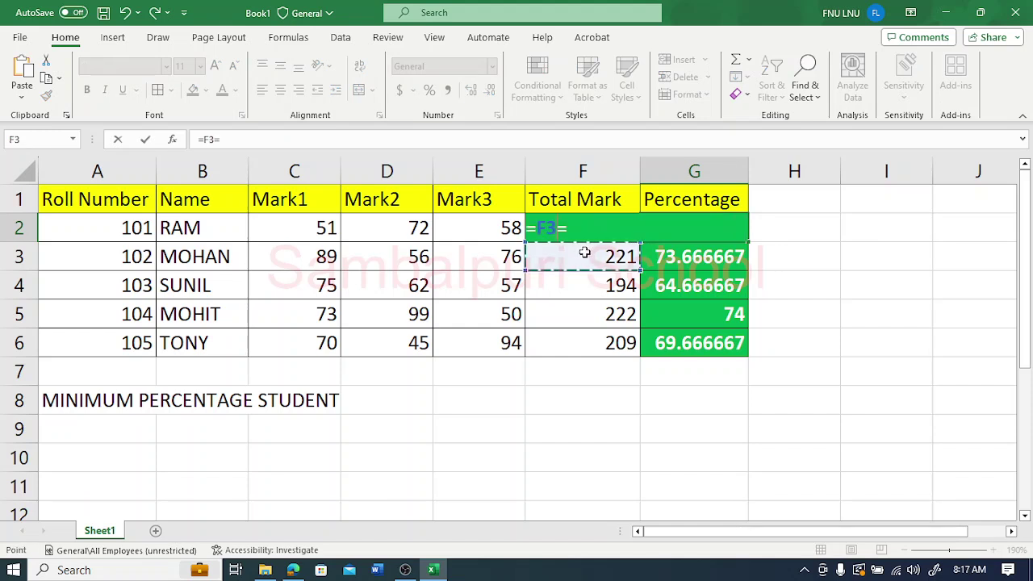
key("F2")
key("BackSpace")
key("BackSpace")
key("BackSpace")
key("BackSpace")
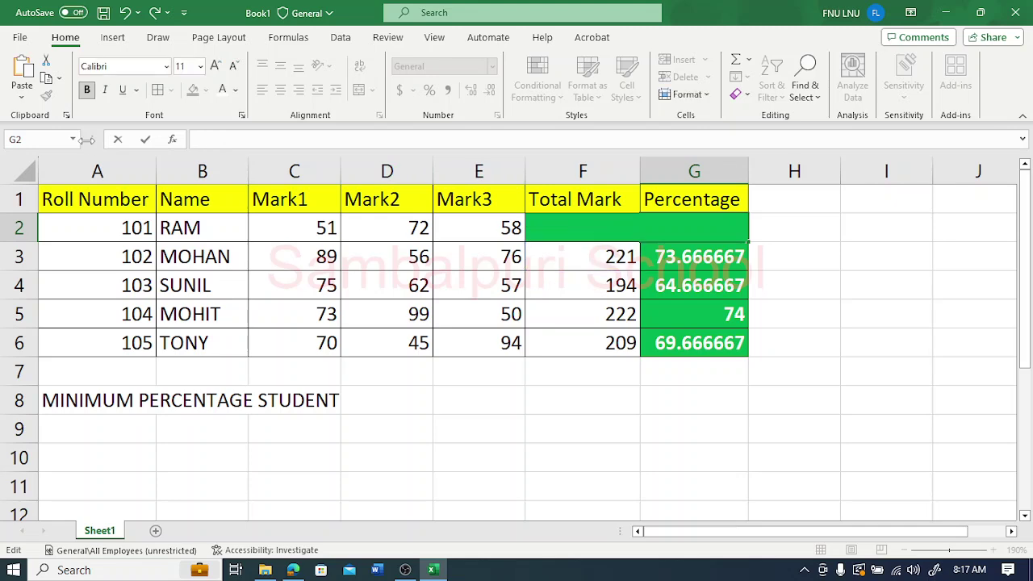
left_click(318, 304)
Step: Calculate the first student's percentage in G2 with the formula =F2/3
left_click(667, 223)
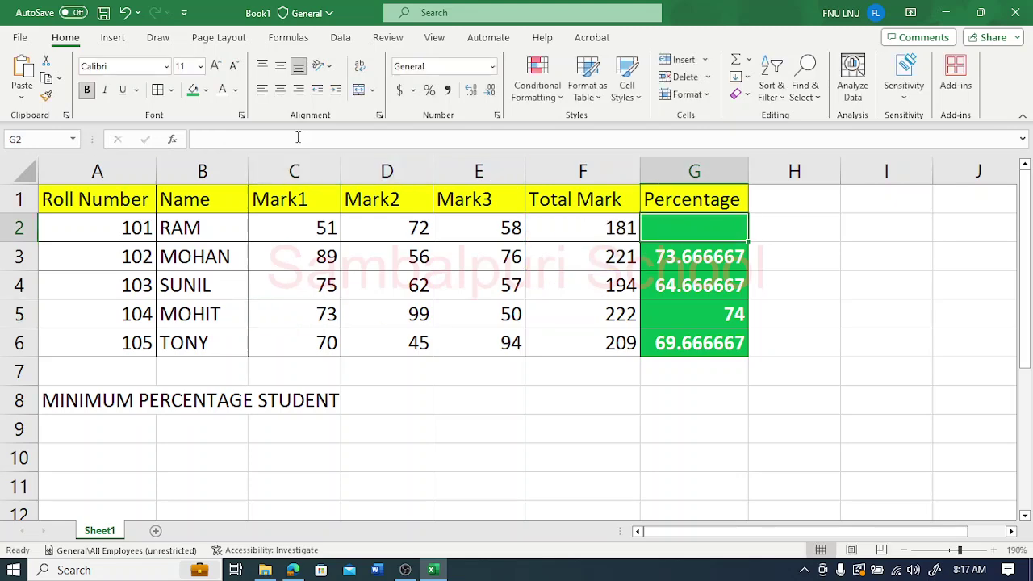
left_click(297, 139)
type("=")
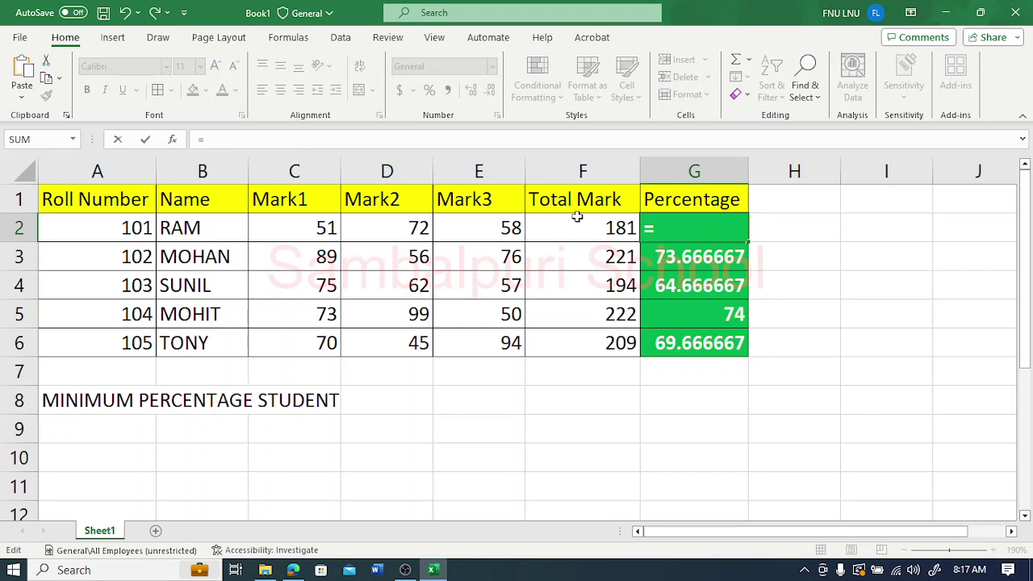
left_click(581, 219)
type("/")
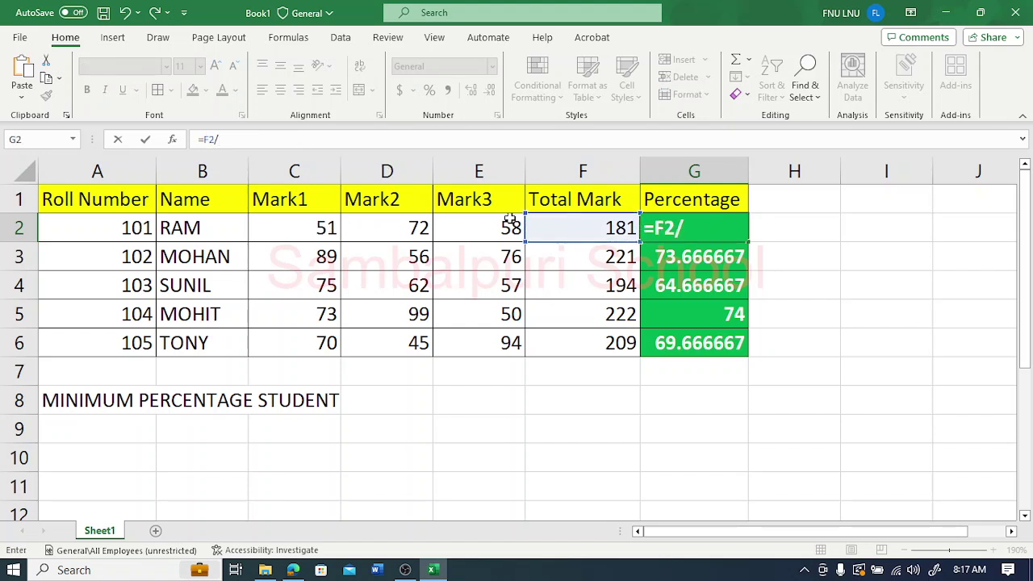
type("3")
key("Return")
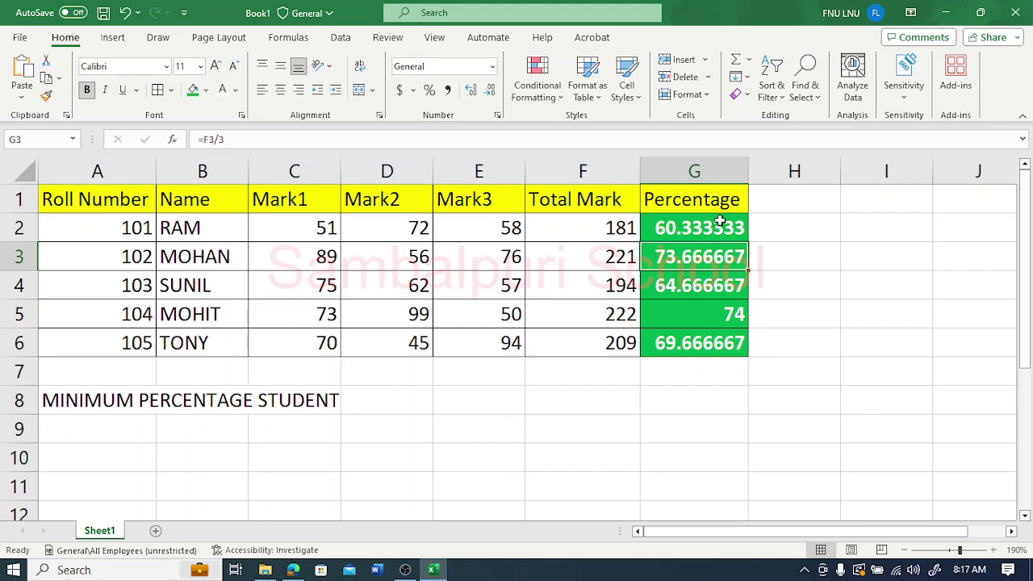
Step: Check the percentage formulas of all the students in cells G2 to G6
left_click(721, 227)
left_click_drag(721, 227, 729, 253)
left_click(726, 228)
left_click(716, 255)
left_click(704, 290)
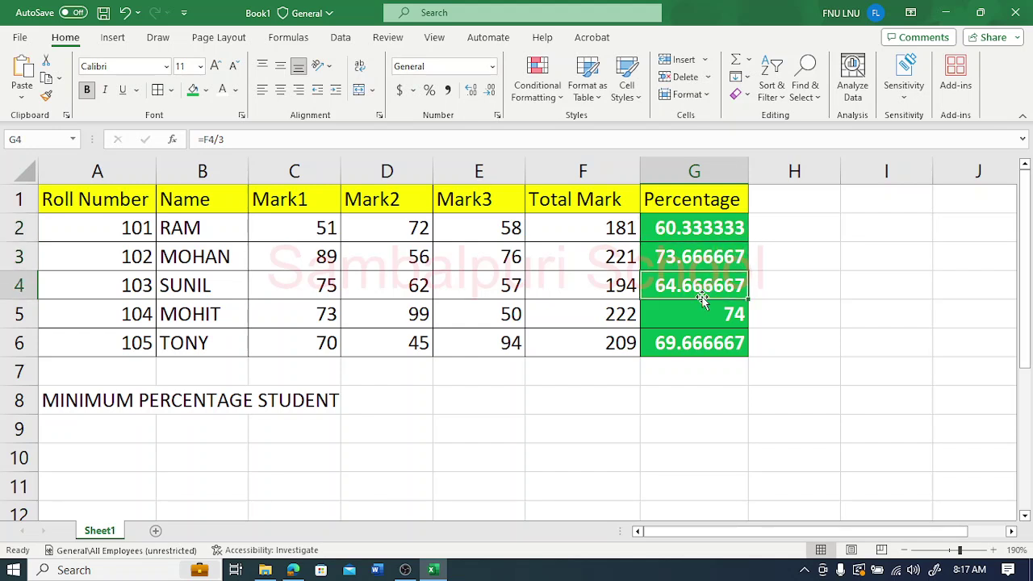
left_click(701, 307)
left_click(697, 342)
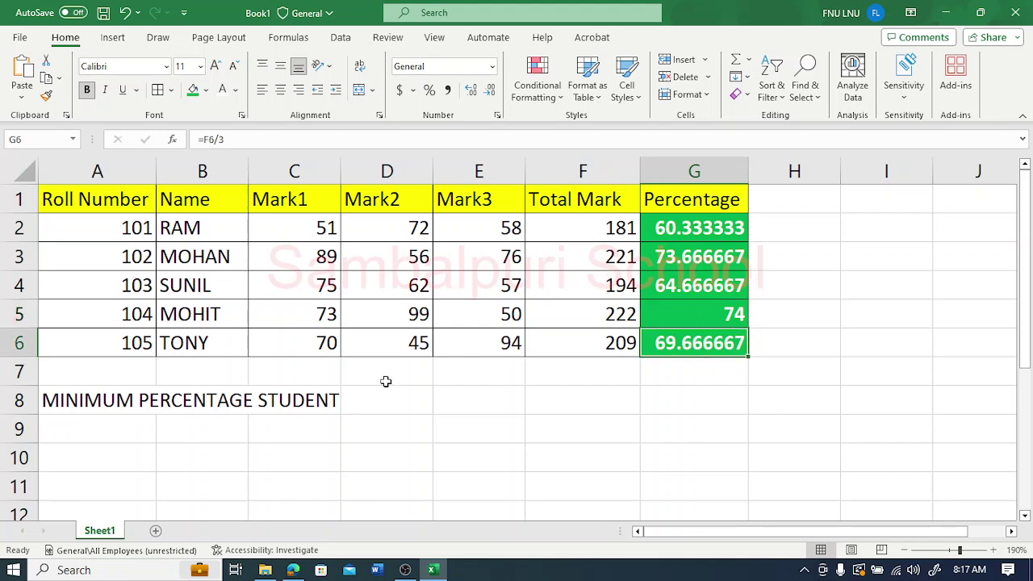
Step: Switch to the question PDF in Edge and add a tick and a double underline beside part d
left_click(293, 569)
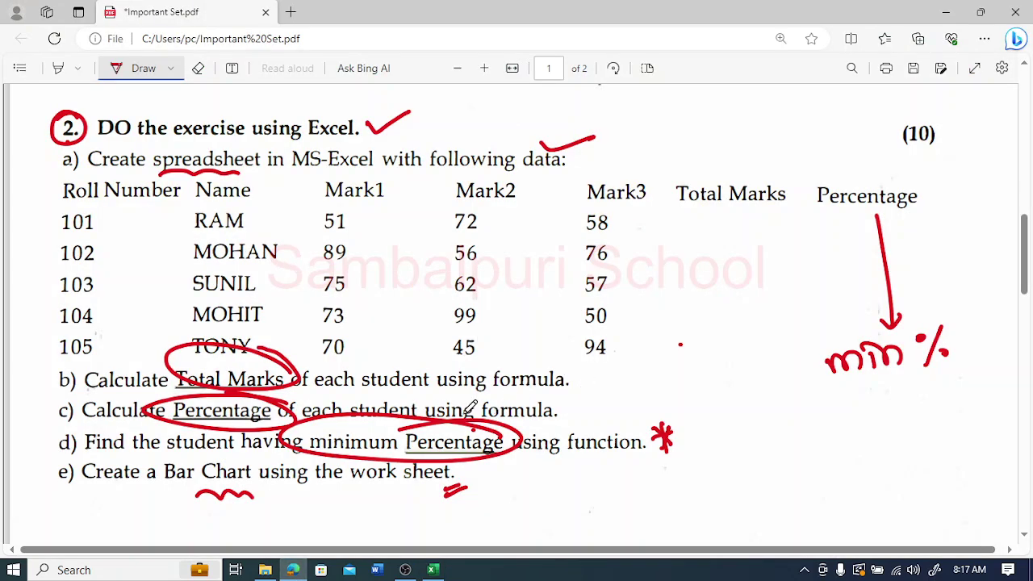
left_click_drag(632, 400, 707, 378)
left_click_drag(599, 474, 702, 457)
left_click_drag(594, 484, 733, 457)
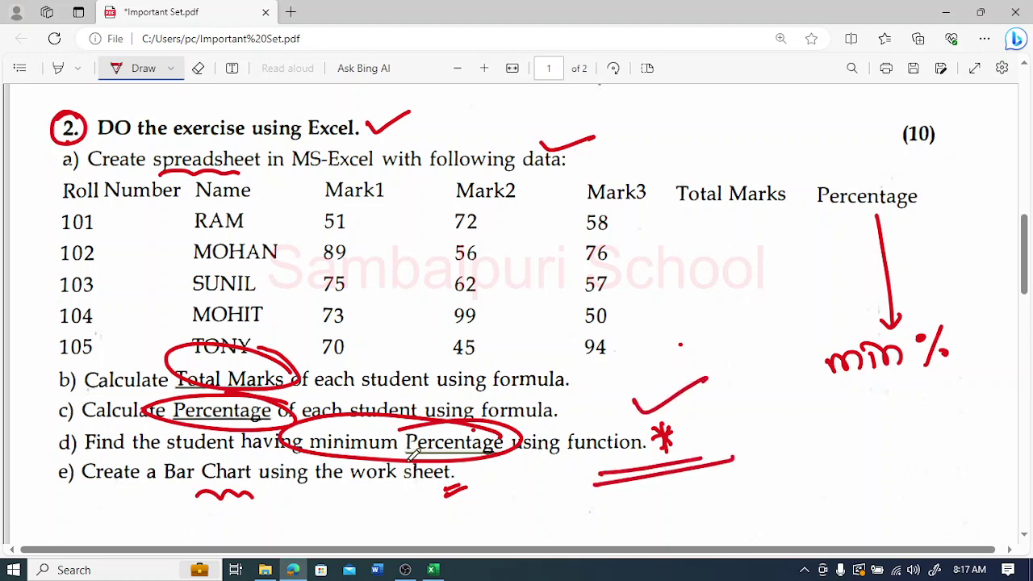
Step: Back in Excel, merge and center E8:G8 and fill the merged format down through row 10
left_click(433, 570)
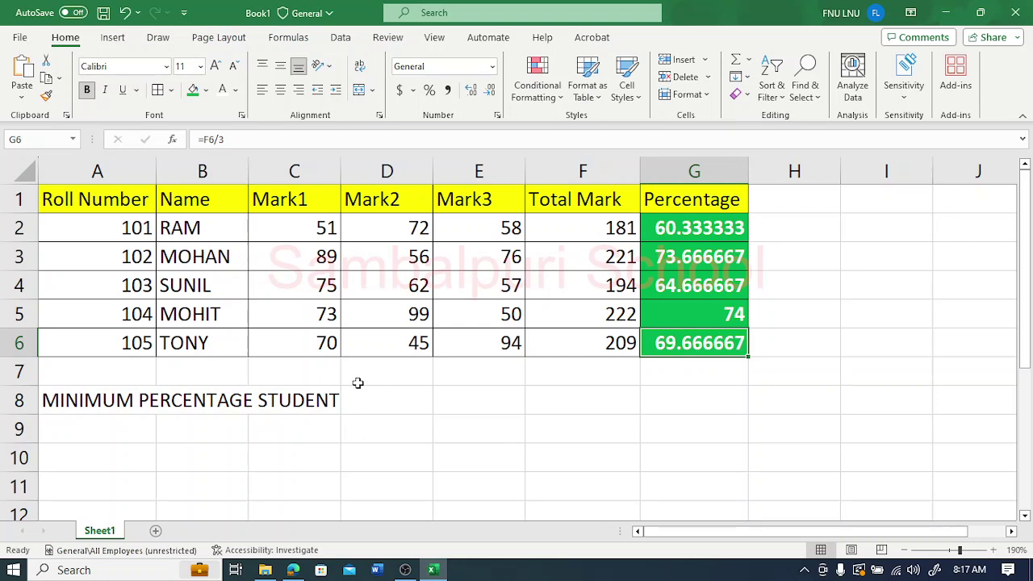
left_click_drag(475, 406, 731, 396)
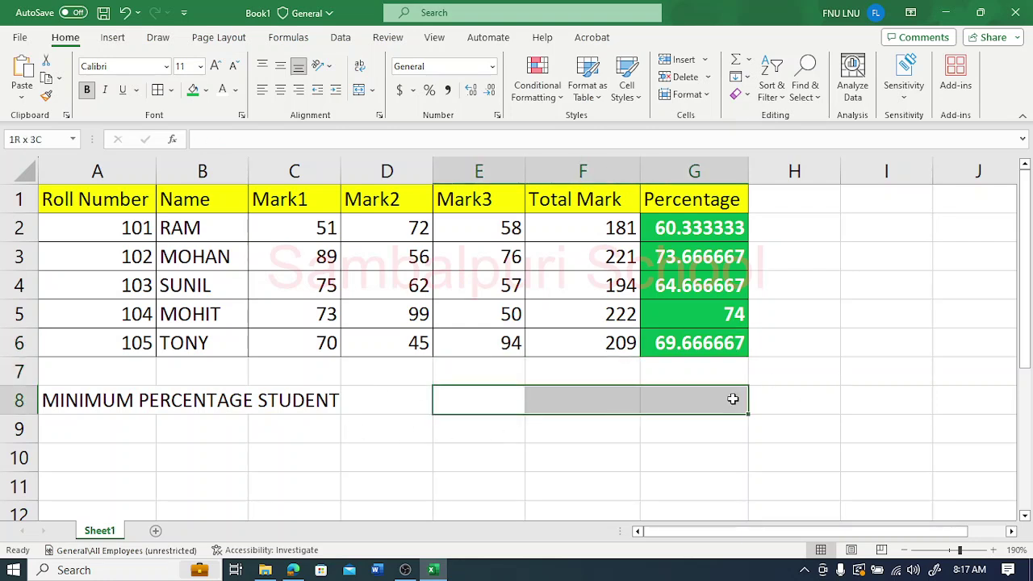
left_click(358, 97)
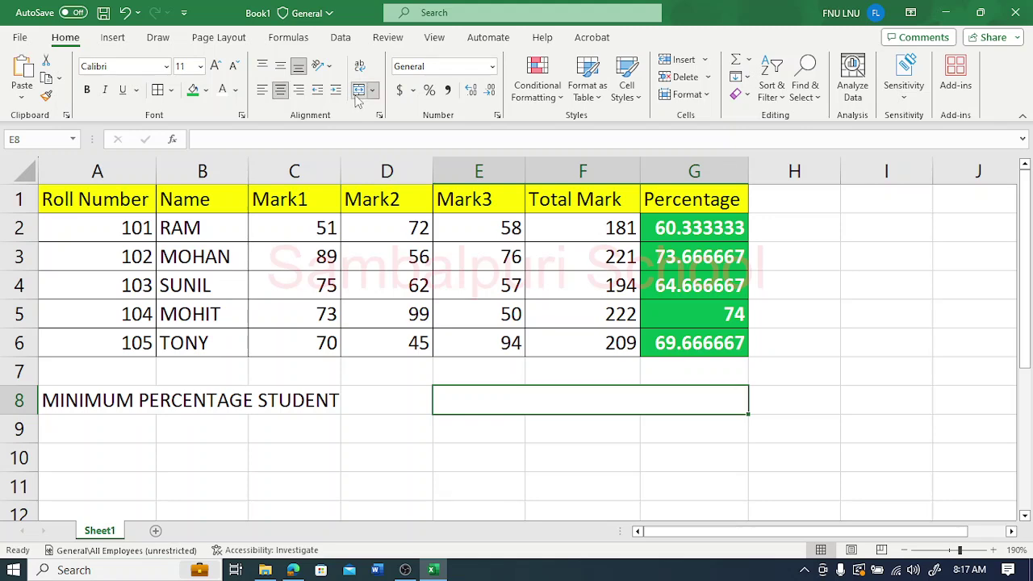
left_click_drag(746, 417, 750, 472)
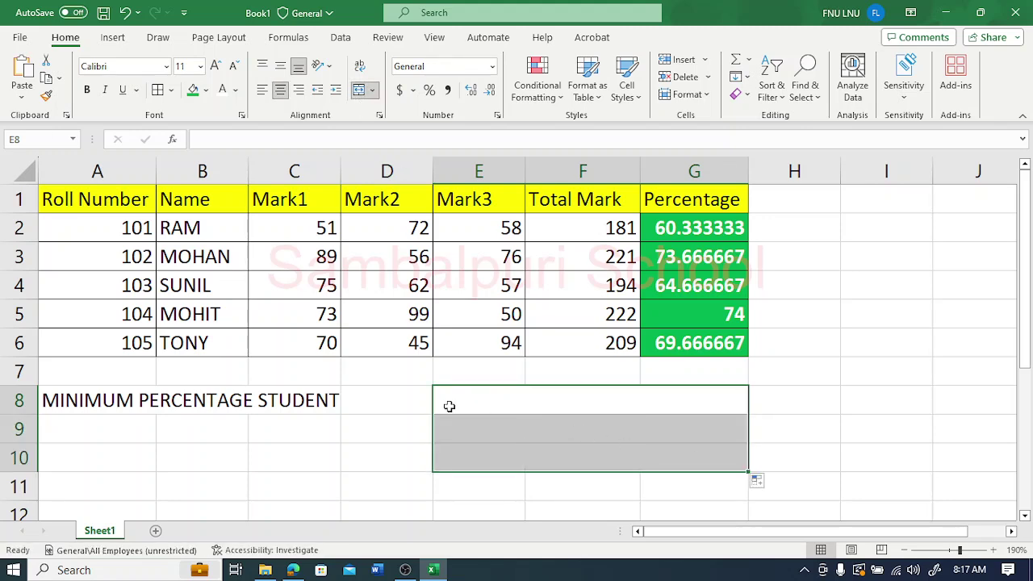
Step: Merge and center A8:D8 around the minimum percentage label
left_click_drag(410, 403, 132, 392)
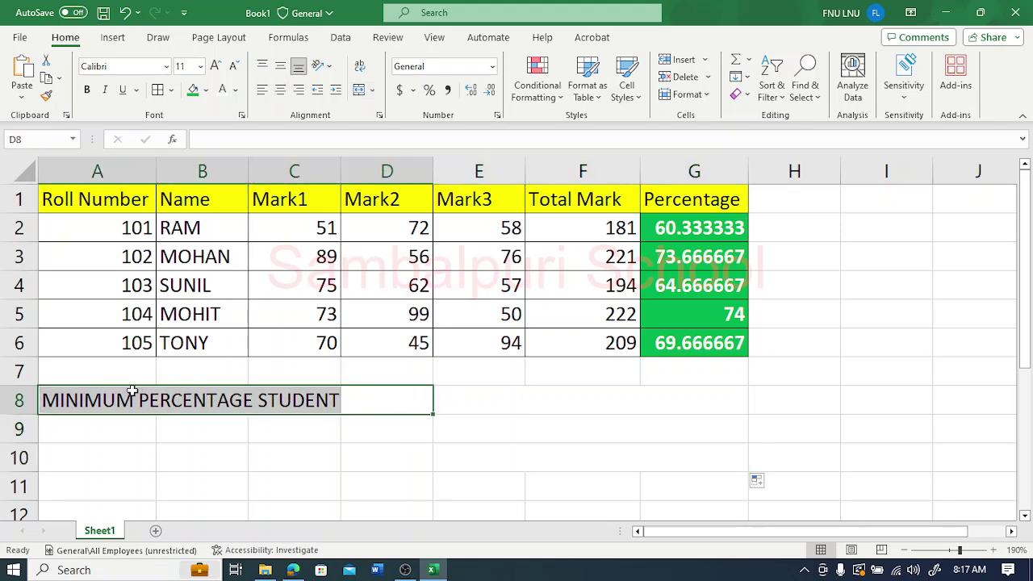
left_click(359, 90)
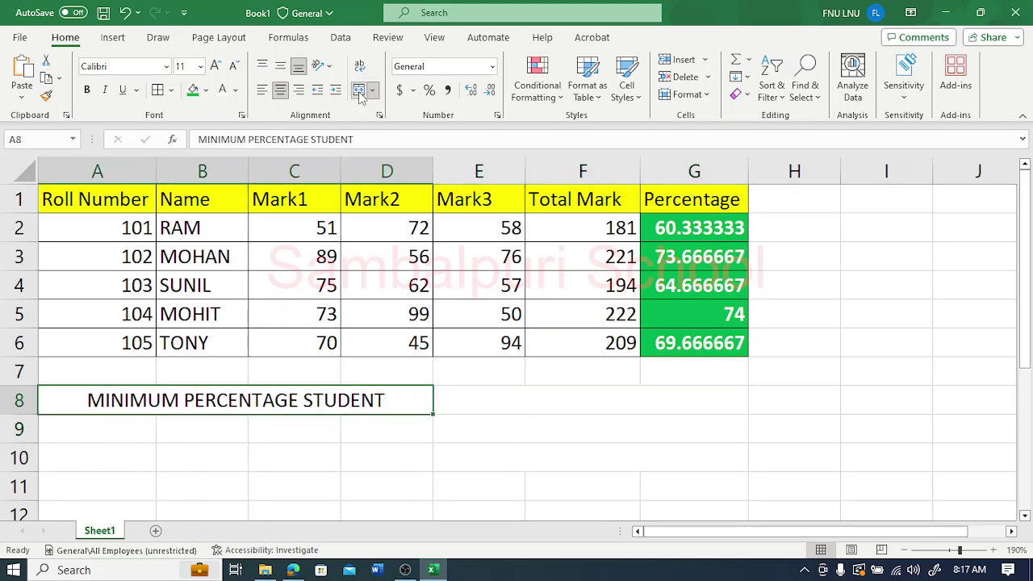
left_click(373, 429)
Step: Shorten the label in A8 to "MINIMUM PERCENTAGE" by removing the word STUDENT
left_click(460, 409)
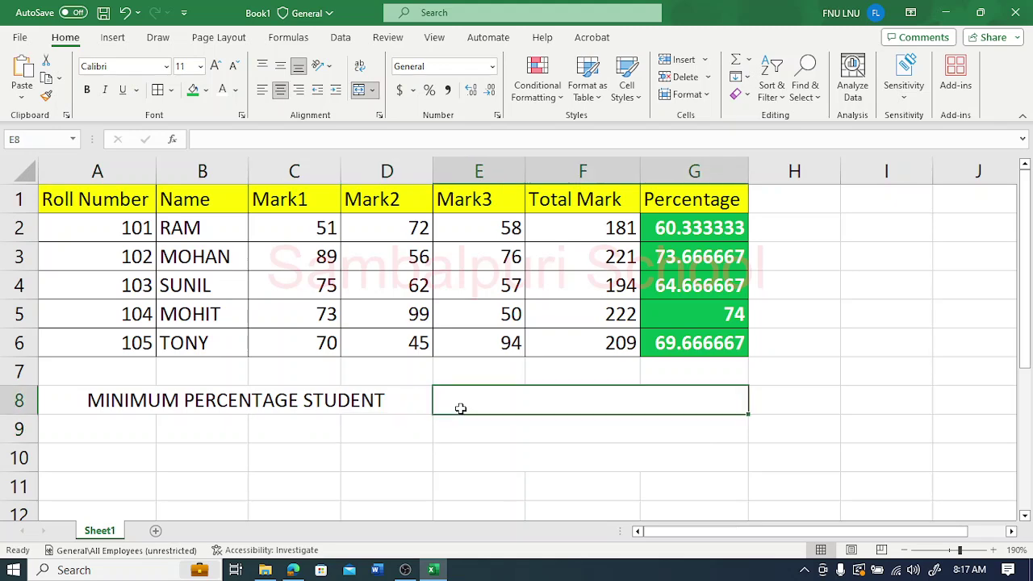
double_click(388, 400)
key("BackSpace")
key("BackSpace")
key("BackSpace")
key("BackSpace")
key("BackSpace")
key("BackSpace")
key("BackSpace")
Step: Enter the formula =MIN(G2:G6) in merged cell E8 to calculate the minimum percentage
left_click(515, 409)
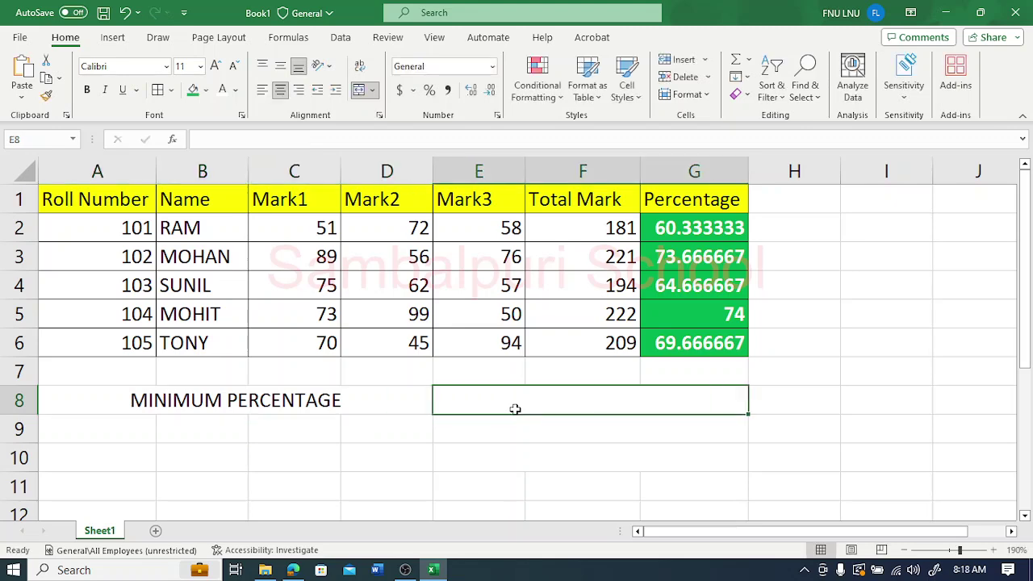
type("=mi")
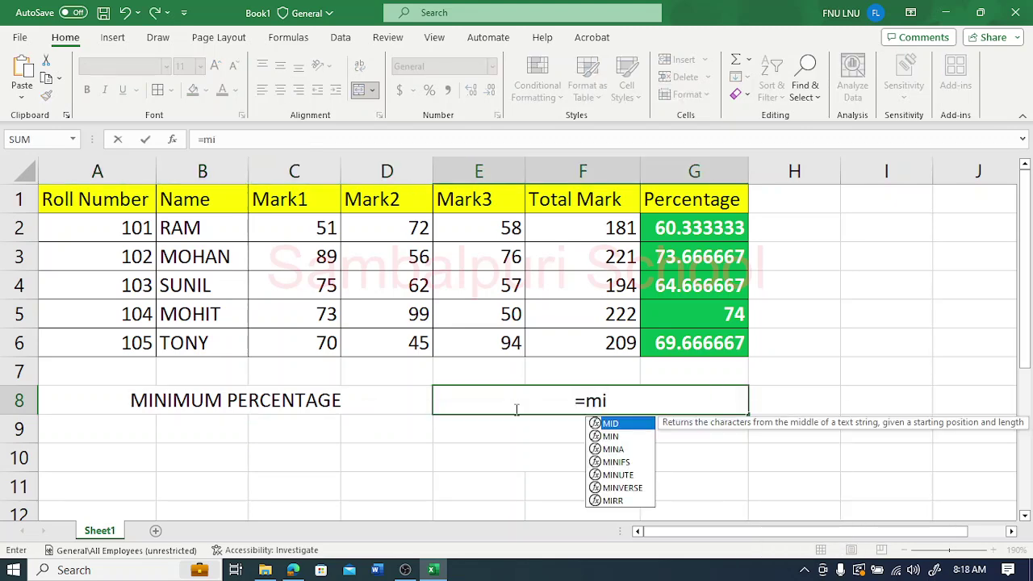
key("BackSpace")
key("BackSpace")
type("MI")
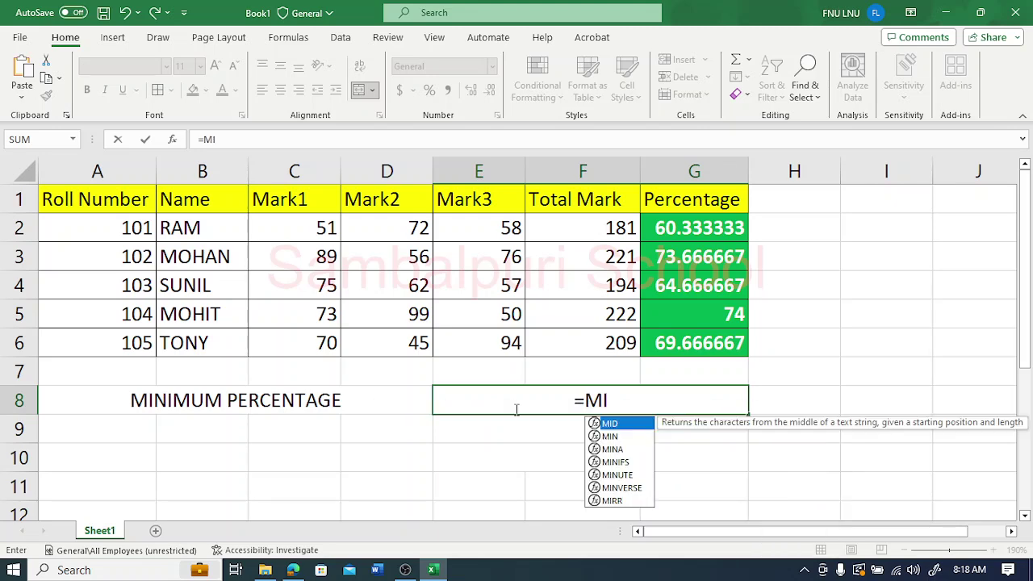
type("N(")
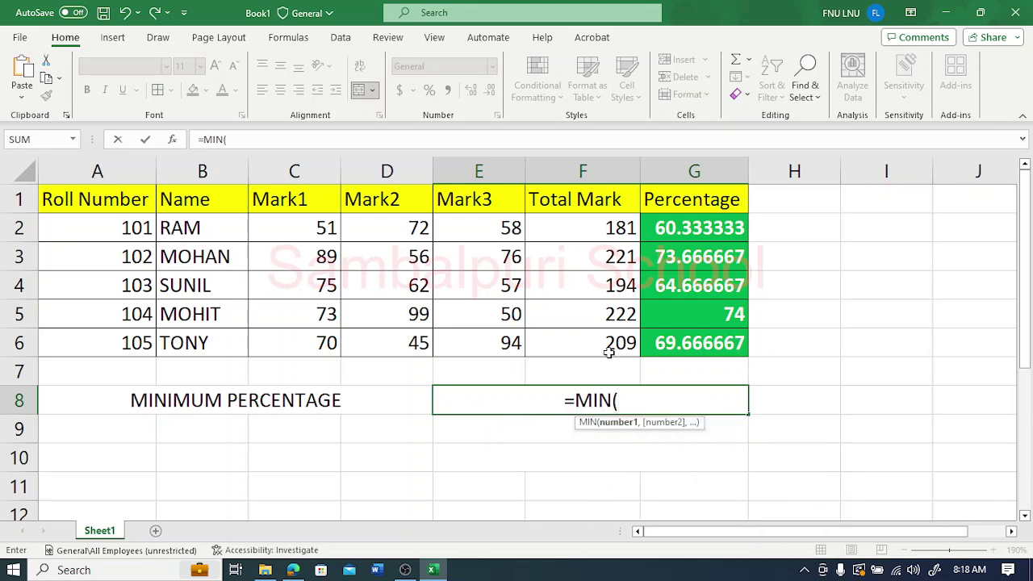
left_click_drag(654, 228, 651, 342)
type(")")
key("Return")
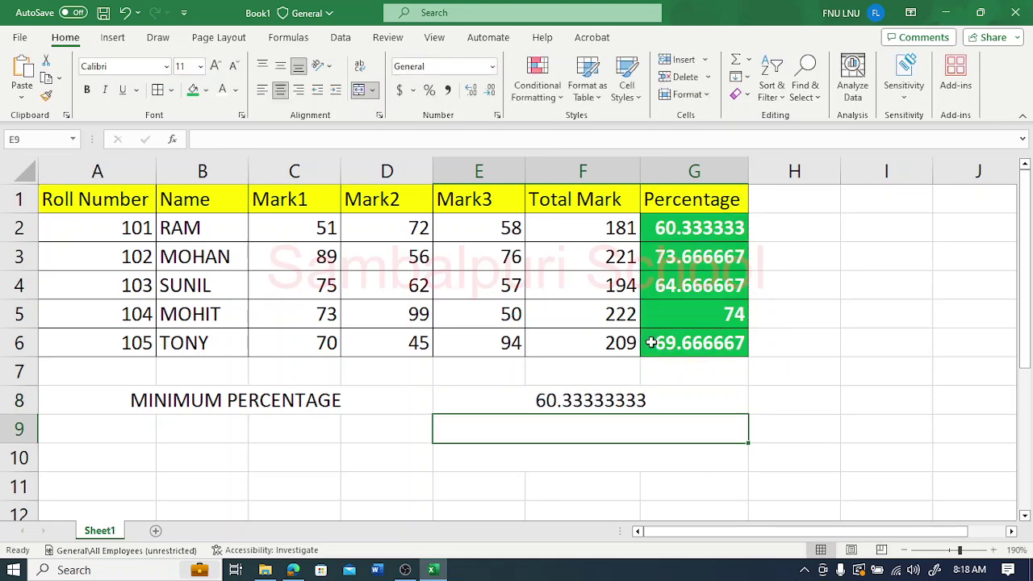
left_click(615, 402)
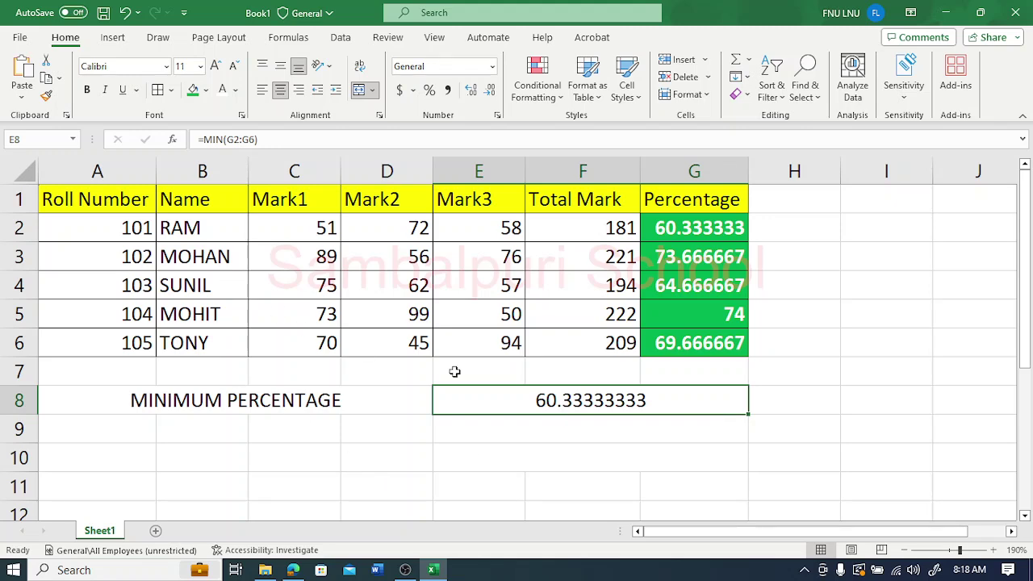
left_click(489, 429)
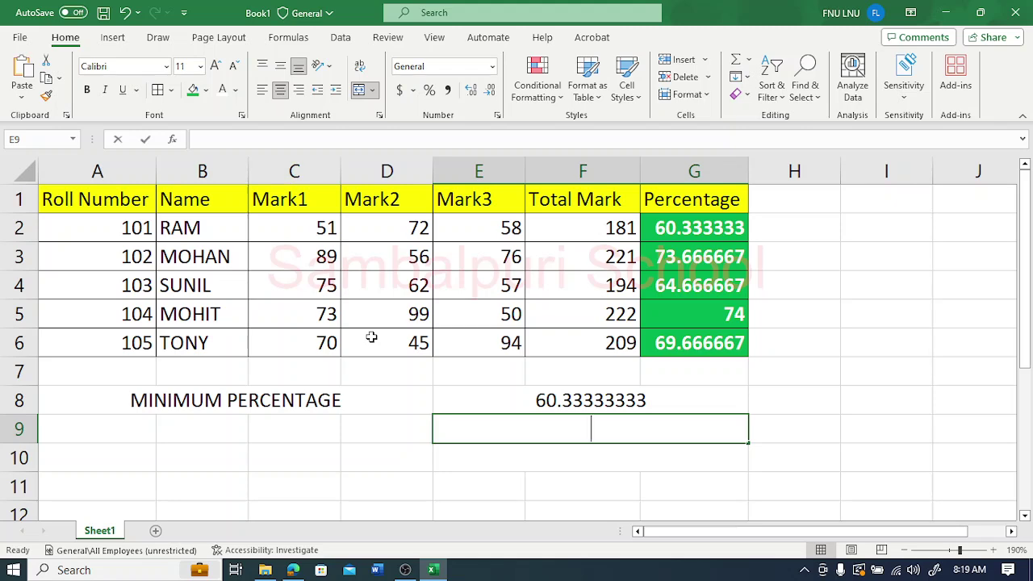
type("=")
type("VL")
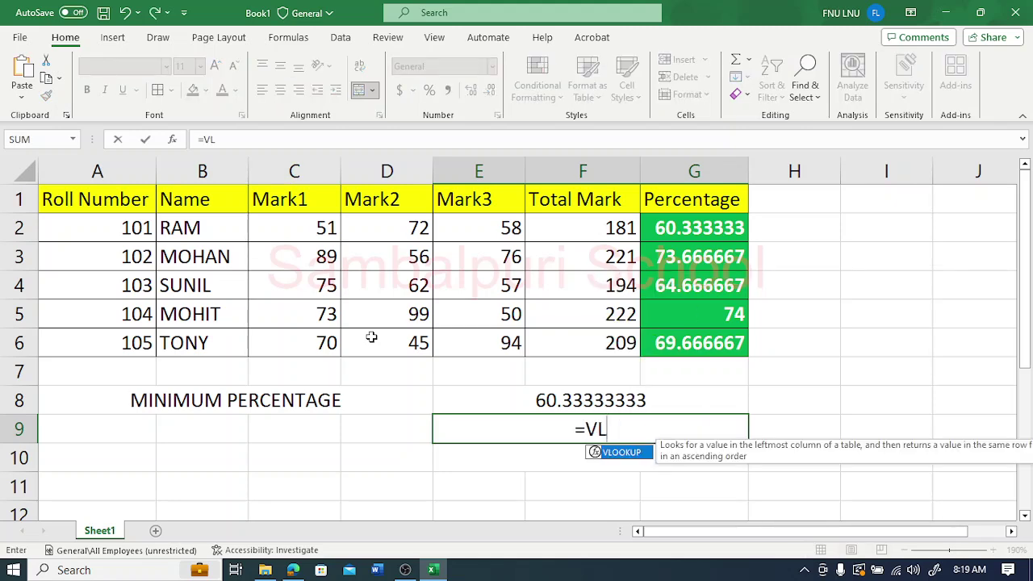
type("OOKUP(")
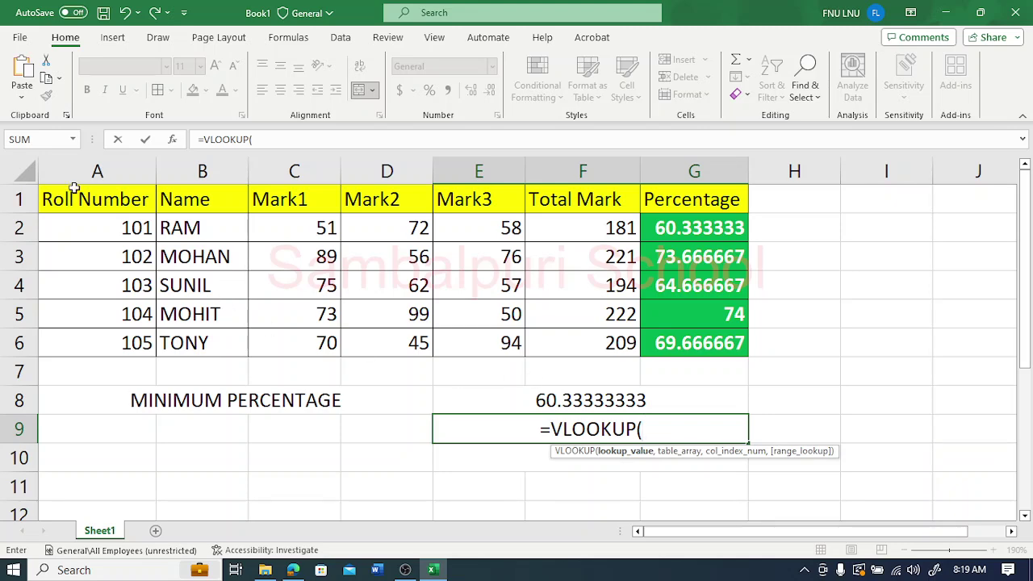
left_click(133, 315)
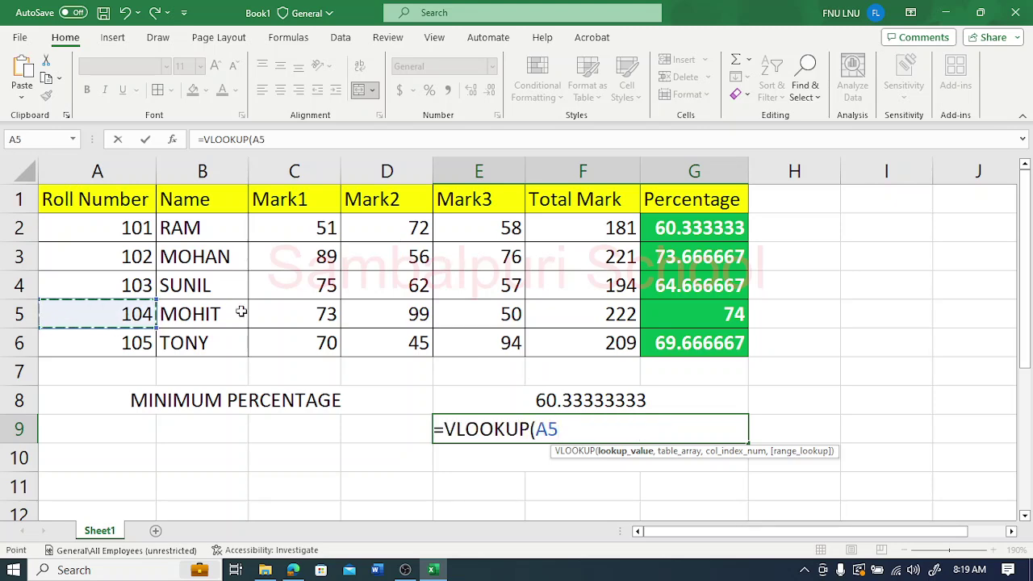
type(",")
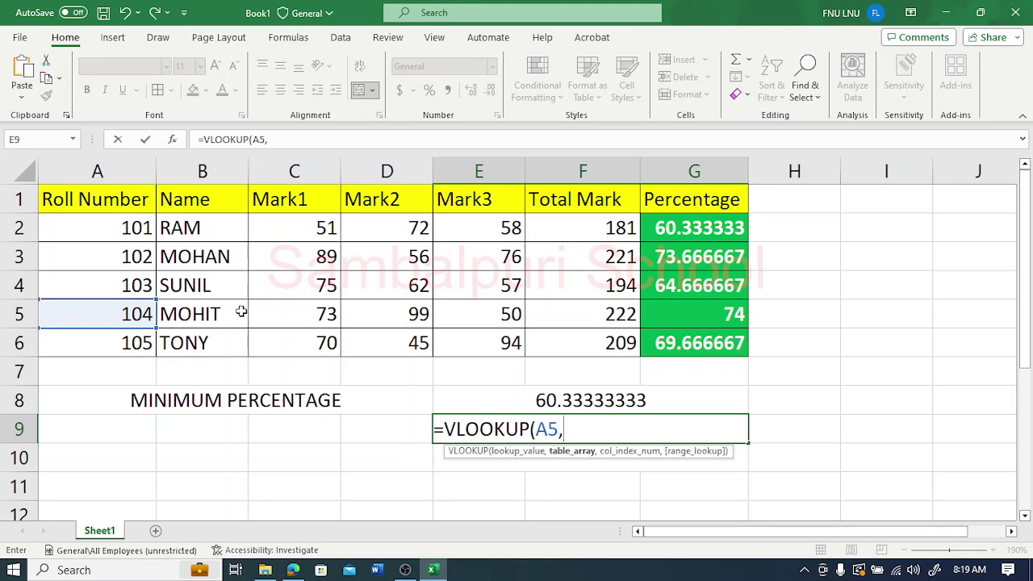
key("BackSpace")
key("BackSpace")
key("BackSpace")
key("BackSpace")
key("BackSpace")
key("BackSpace")
key("BackSpace")
key("BackSpace")
key("BackSpace")
key("BackSpace")
key("BackSpace")
key("BackSpace")
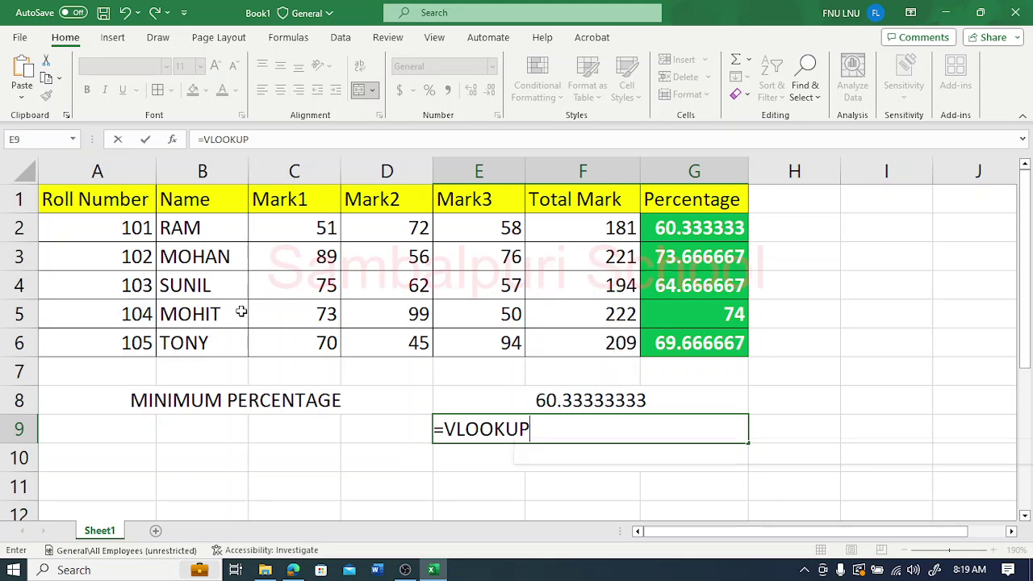
Step: Enter the roll number 104 in cell B9 as the lookup value
left_click(189, 430)
type("104")
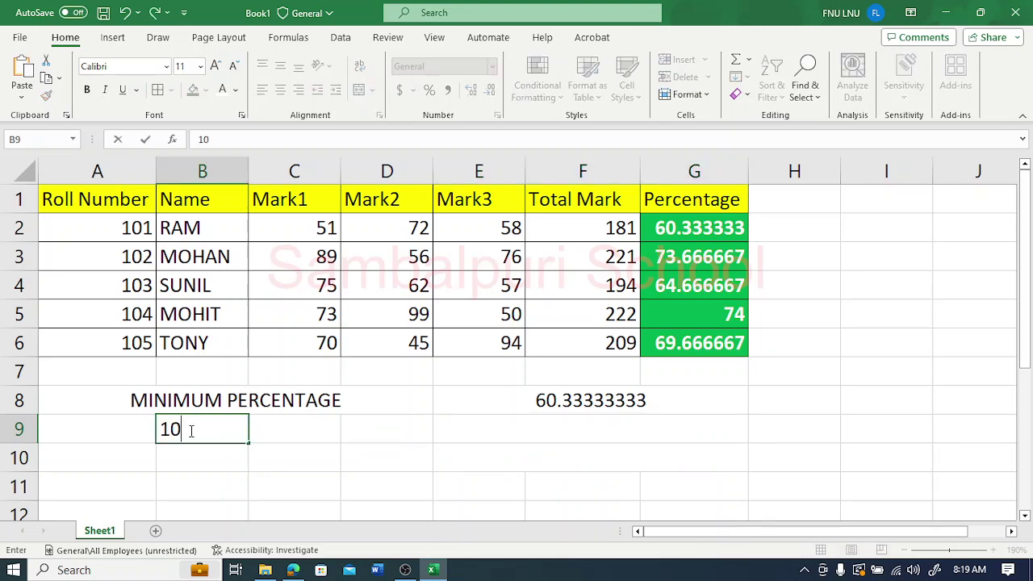
left_click(331, 433)
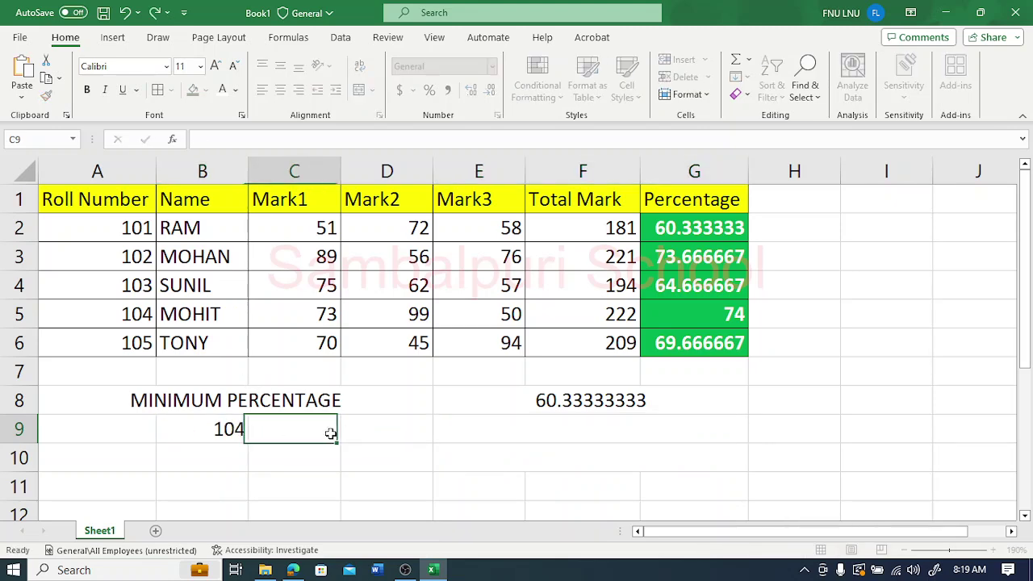
left_click(212, 430)
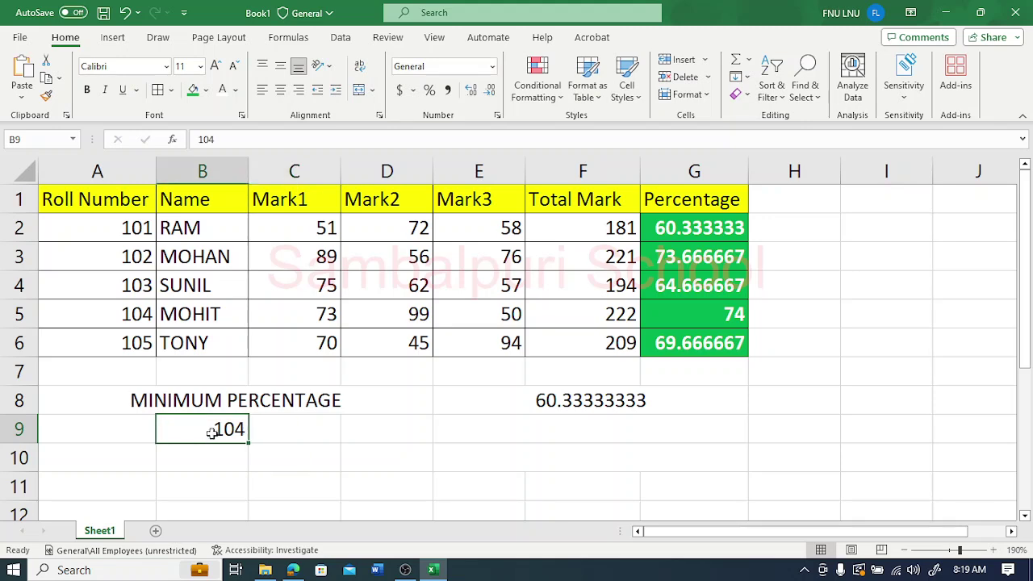
Step: Enter =VLOOKUP(B9,A2:G6,2,0) in merged cell E9 to look up the student's name by the roll number in B9
left_click(563, 430)
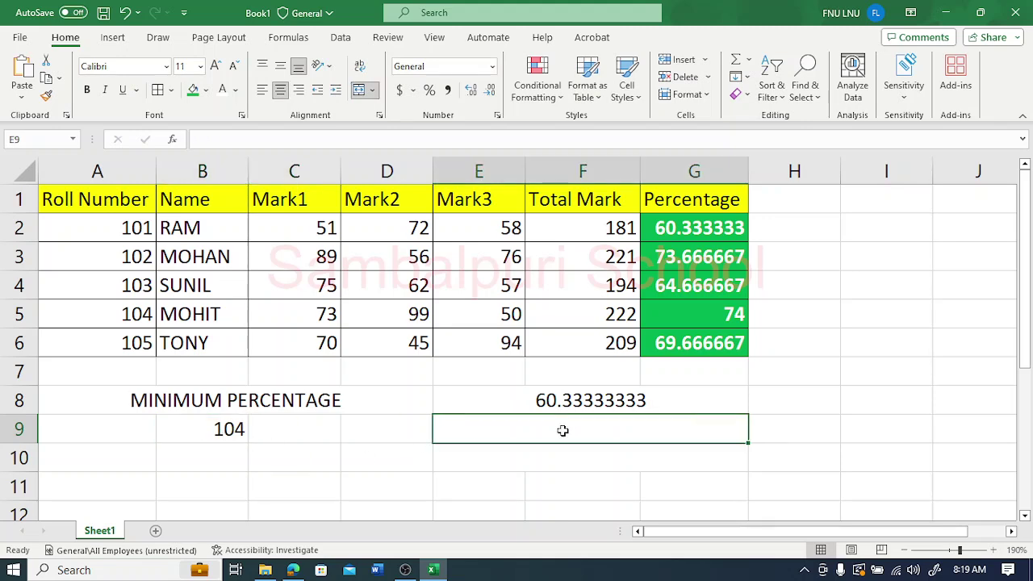
type("=VLOO")
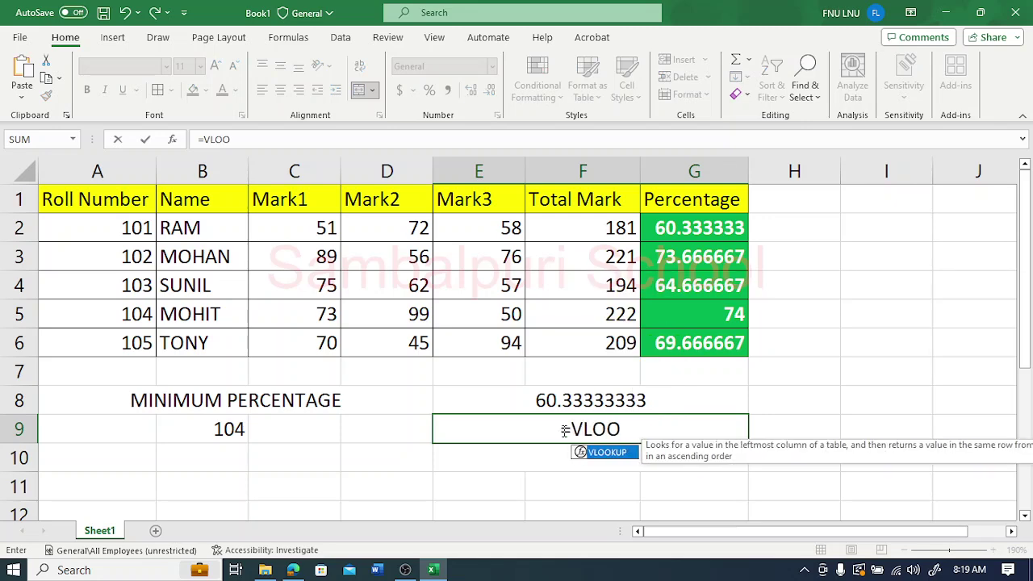
type("KU")
key("BackSpace")
type("KUP(")
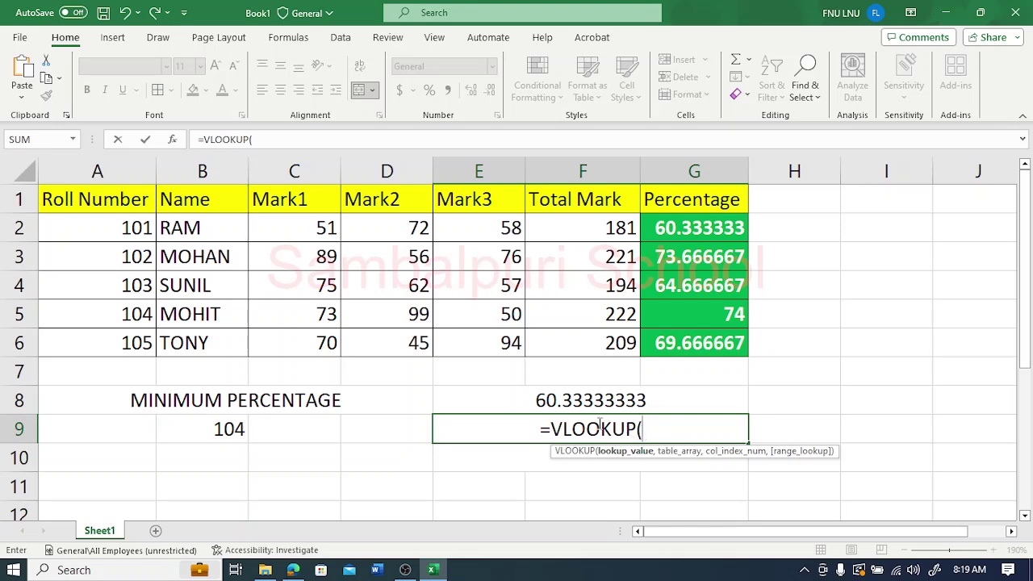
left_click(223, 424)
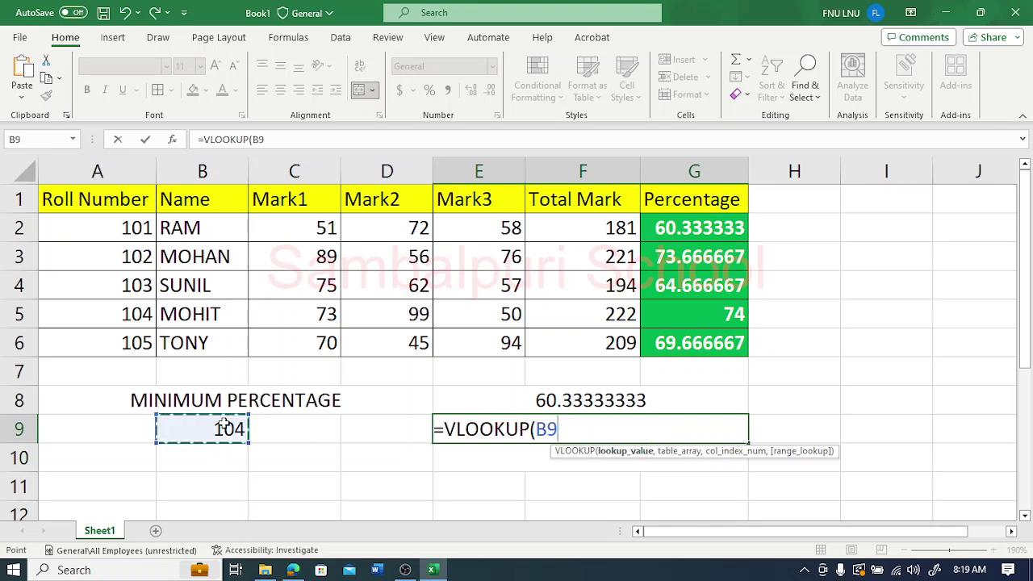
type(",")
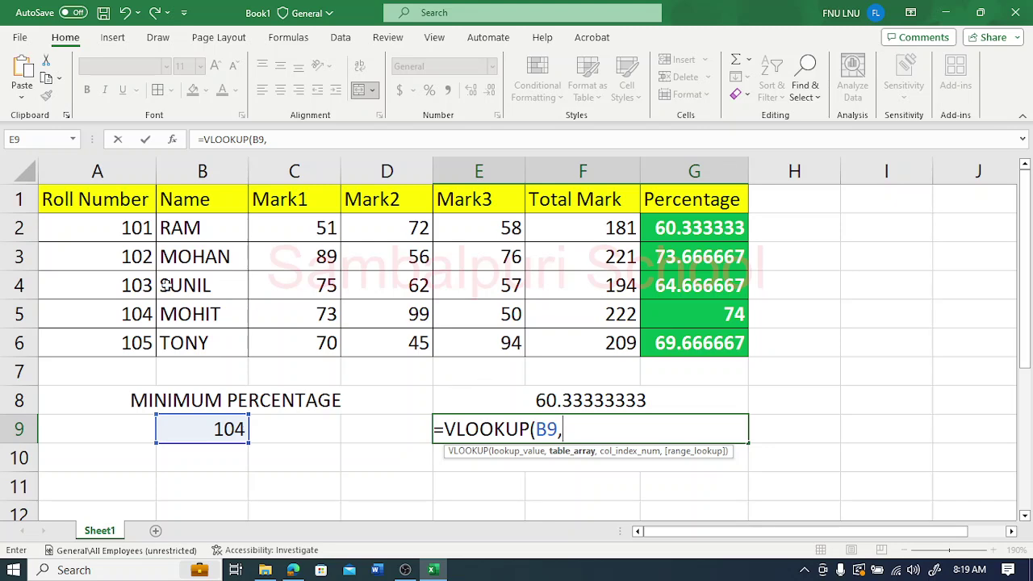
left_click_drag(92, 225, 673, 342)
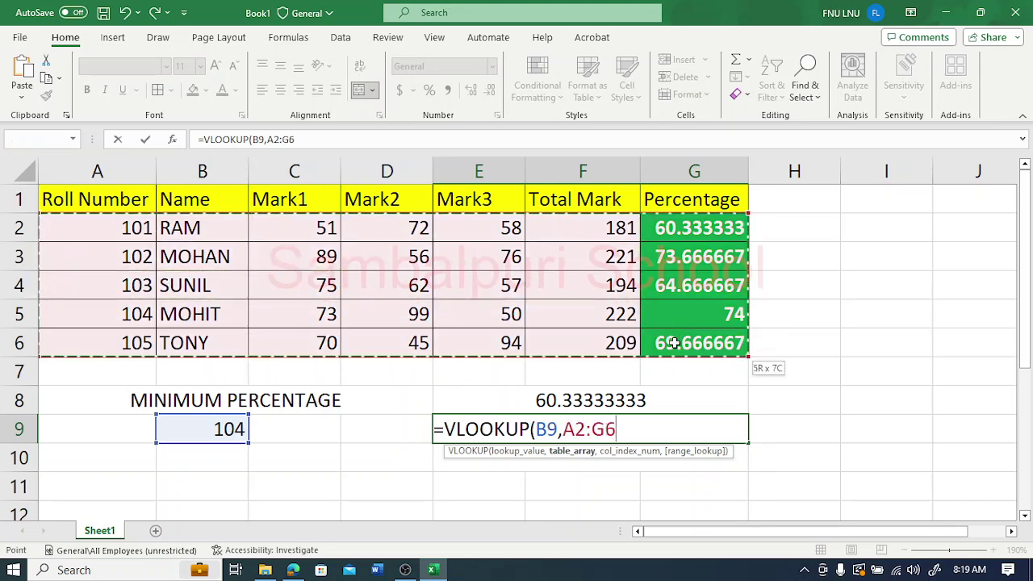
type(",")
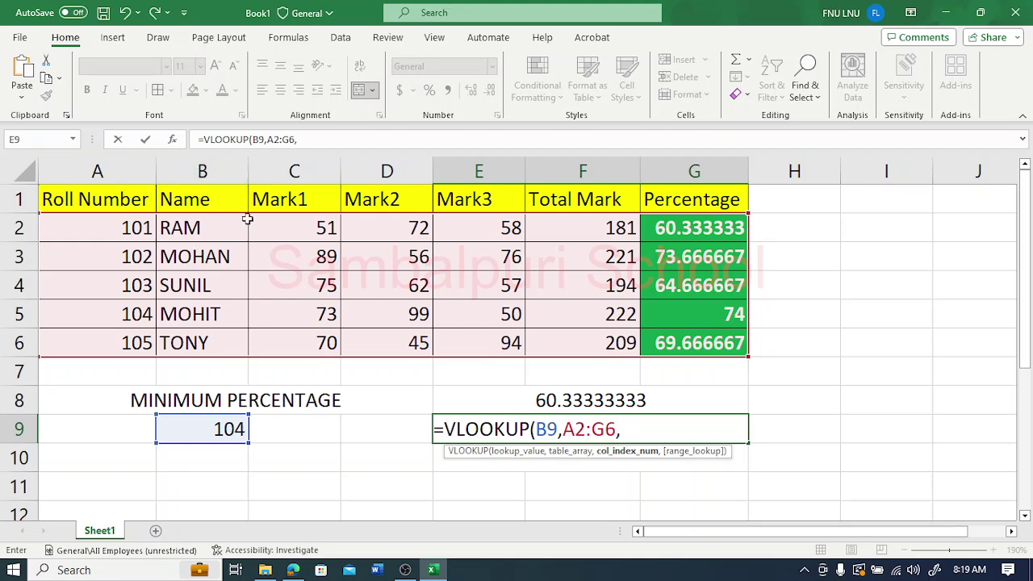
type("2,")
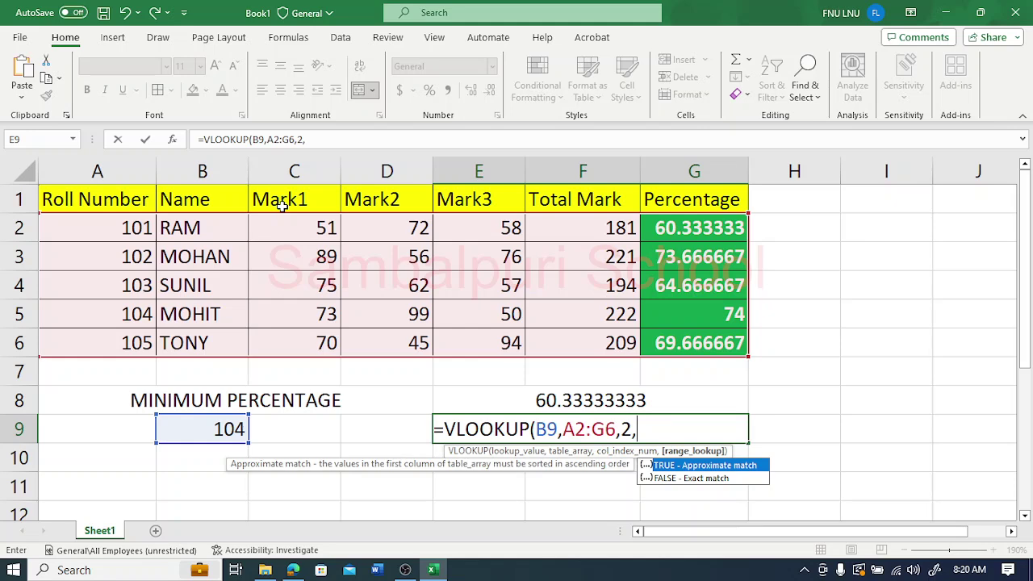
type("0)")
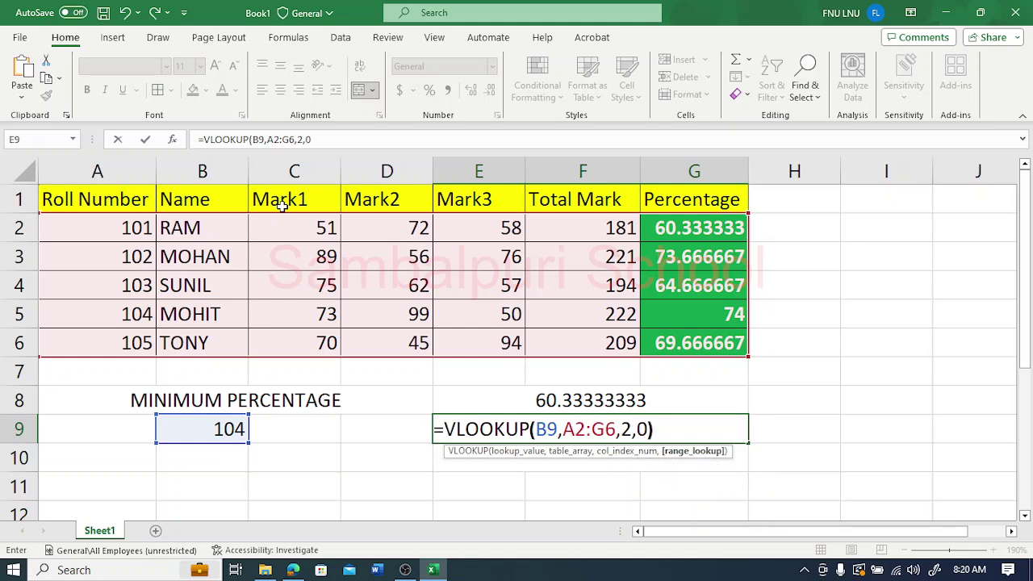
key("Return")
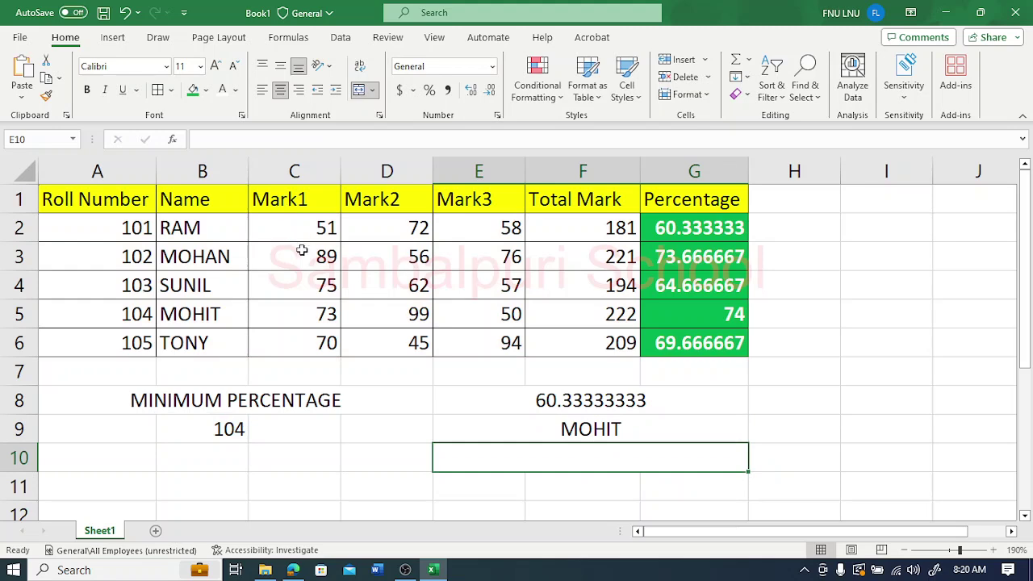
Step: Test the name lookup by changing the roll number in B9 to 101
left_click(199, 431)
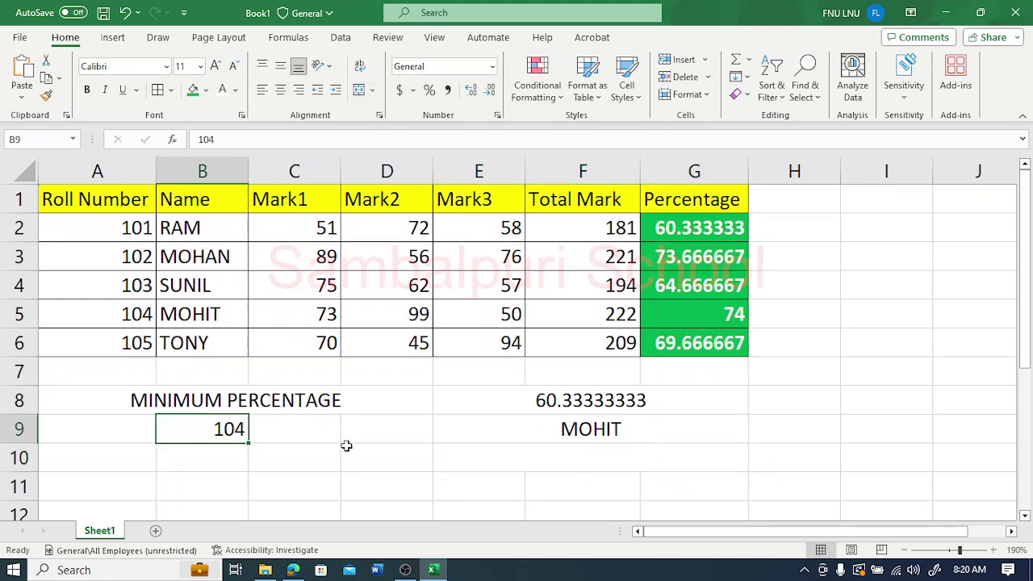
type("101")
key("Return")
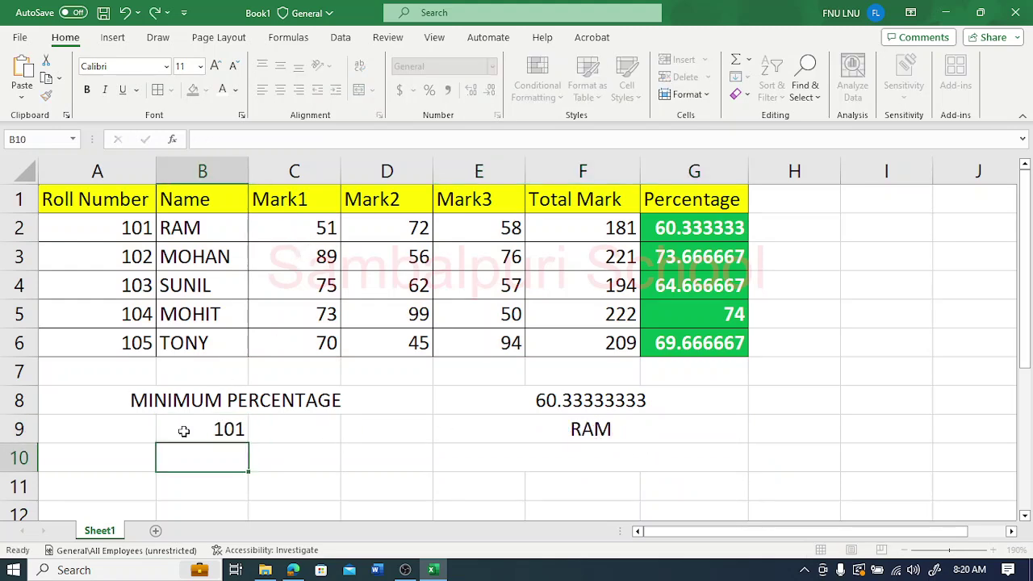
left_click(547, 420)
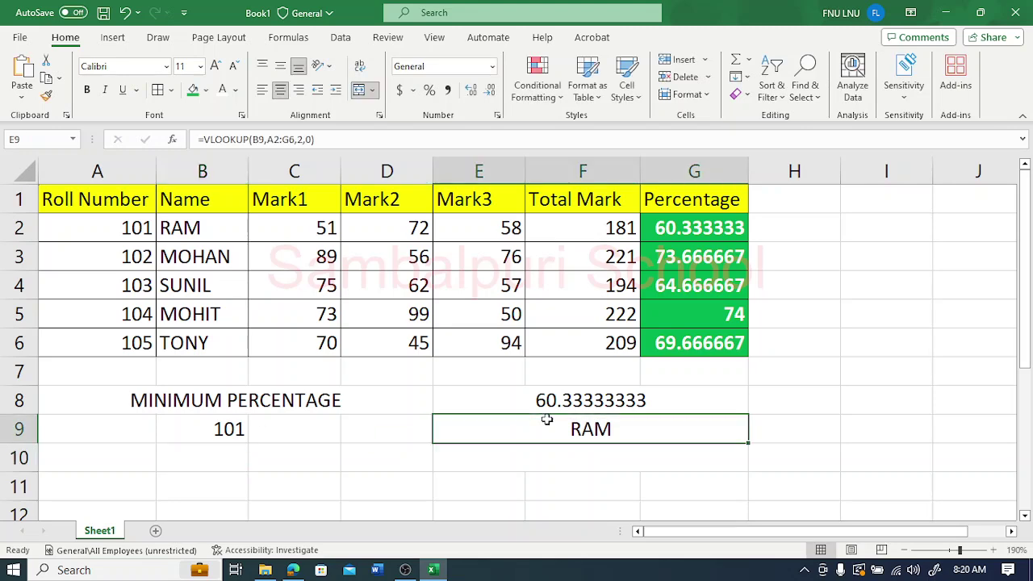
Step: Change the roll number in B9 to 103 and check the name lookup in E9
left_click(219, 424)
type("101")
key("BackSpace")
type("3")
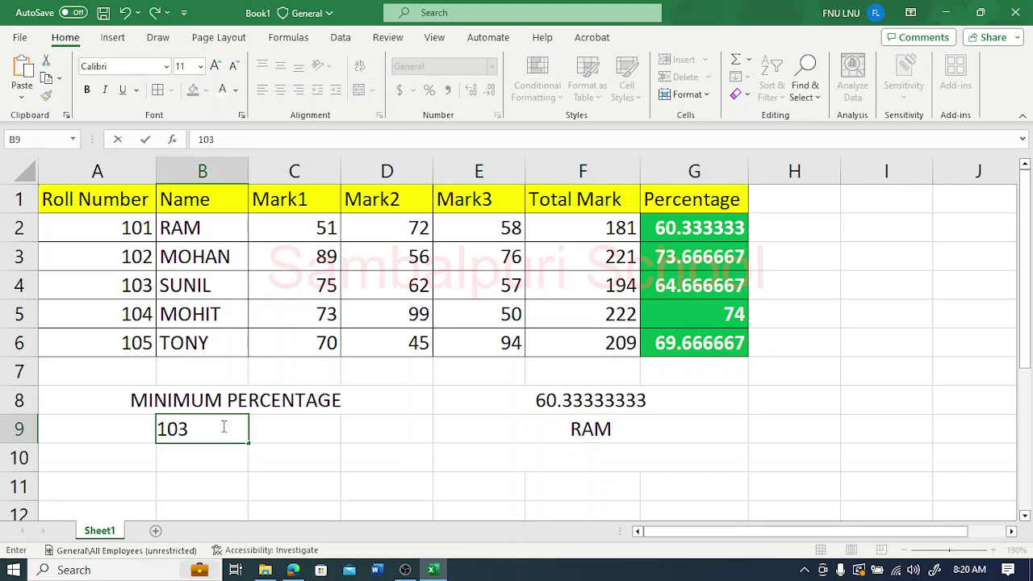
key("Return")
left_click(538, 422)
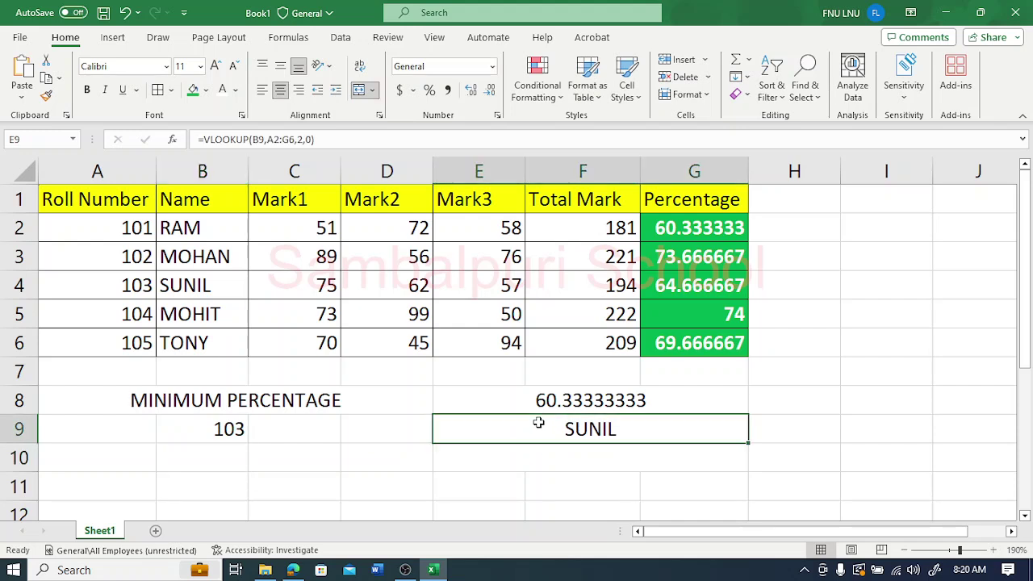
left_click(217, 430)
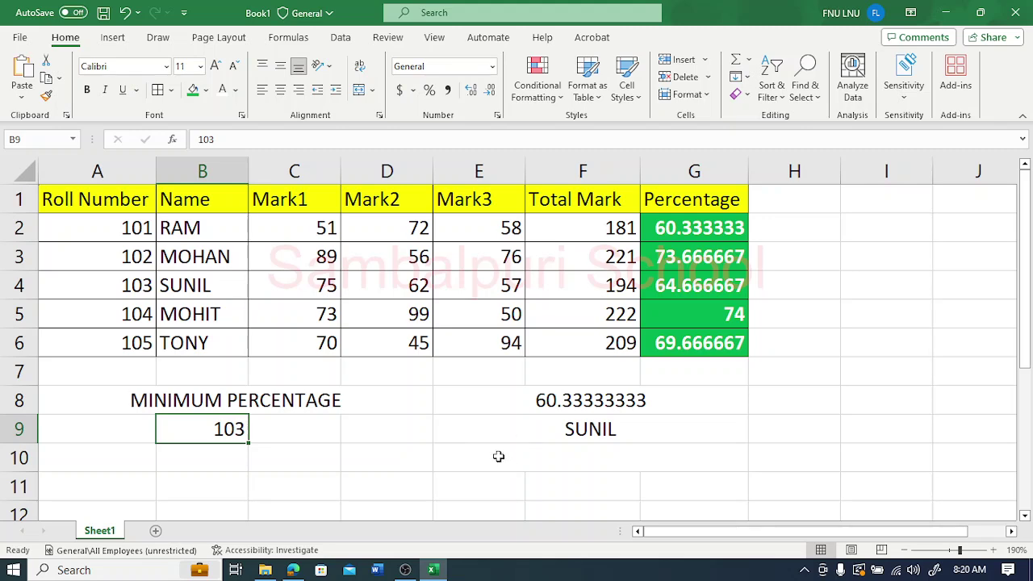
Step: Label the lookup rows with NAME in D9 and TOTAL MARK in D10
left_click(367, 425)
type("NAME")
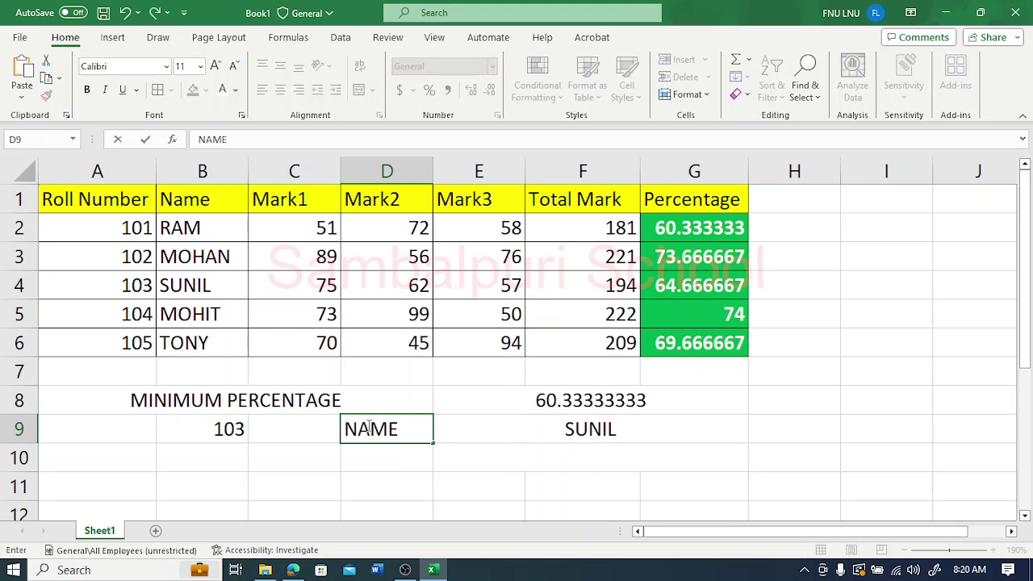
key("Return")
type("M")
key("BackSpace")
type("TOTAL MARK")
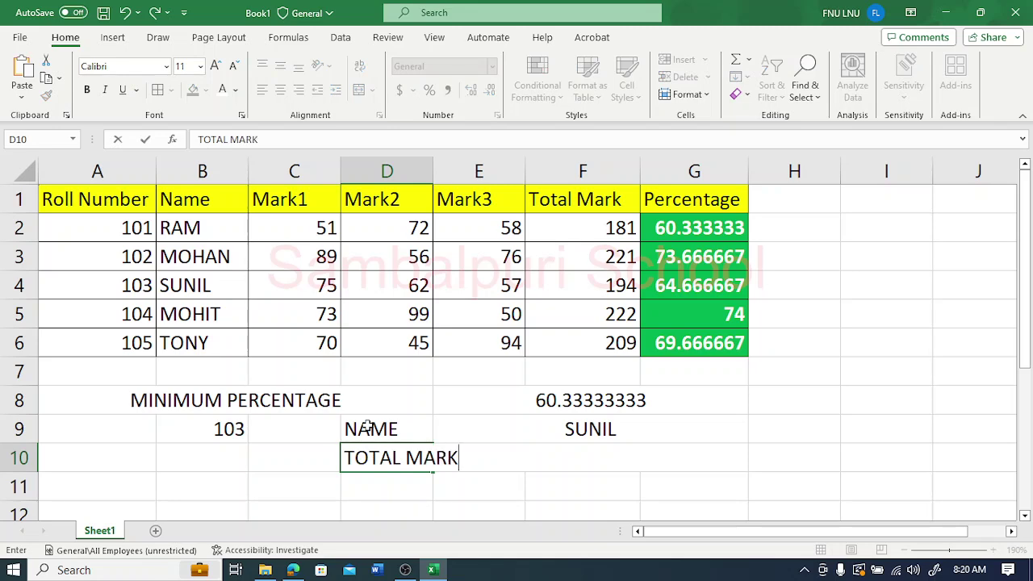
key("Return")
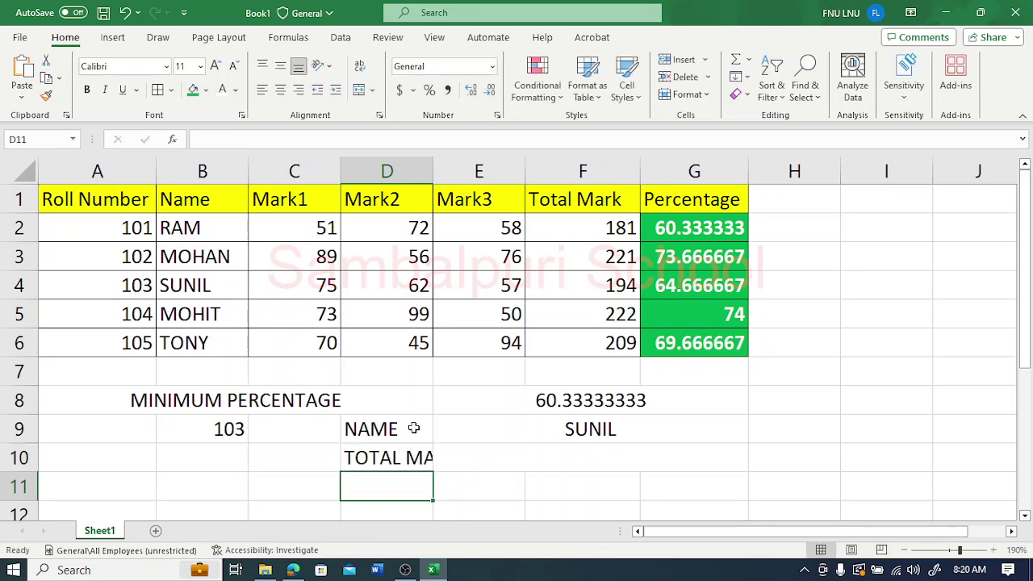
left_click(398, 428)
left_click(229, 436)
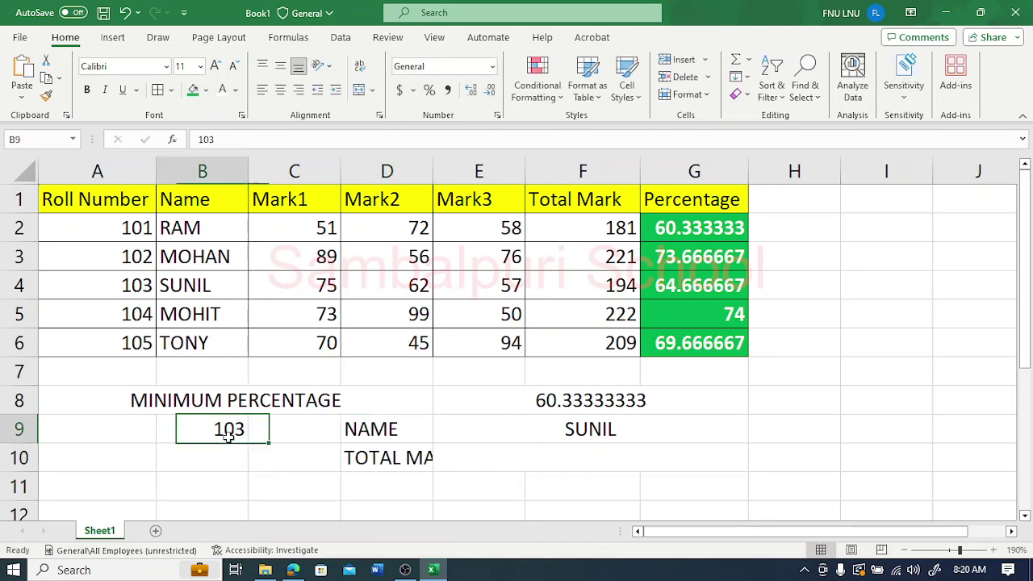
Step: Enter =VLOOKUP(B9,A2:G6,6,0) in merged cell E10 to look up the student's total mark by the roll number in B9
left_click(583, 465)
type("=")
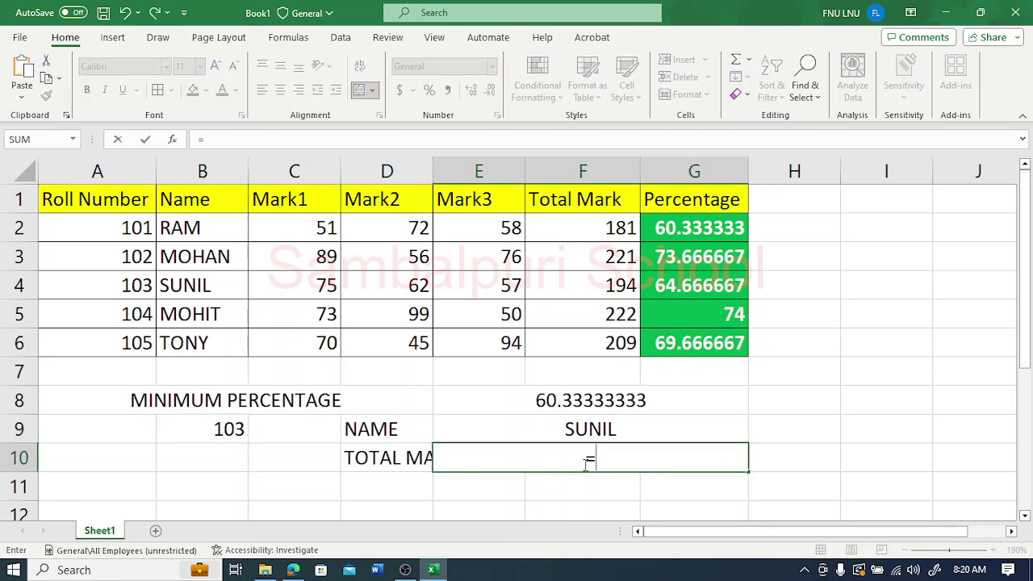
type("VLOOKUP")
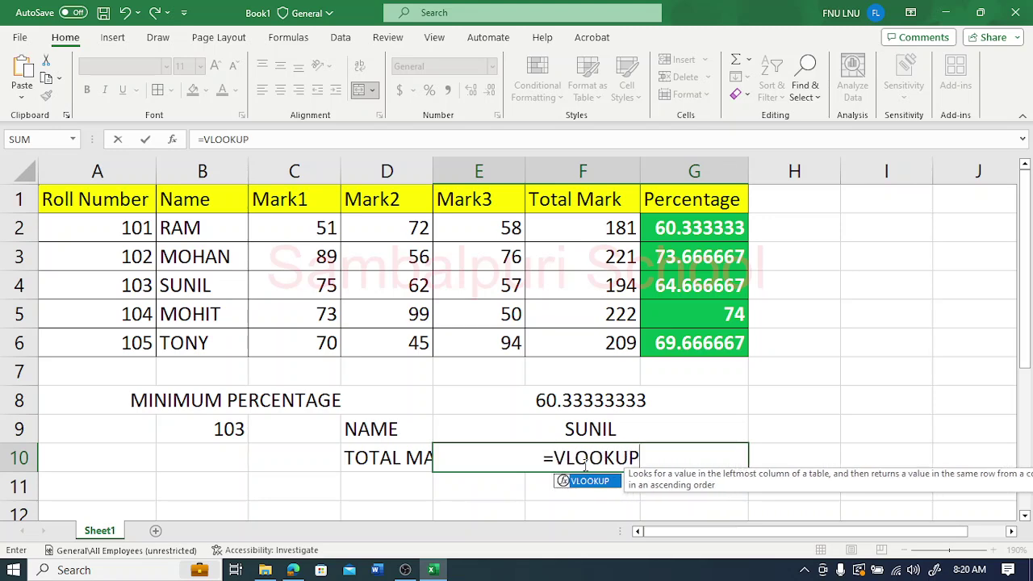
type("(")
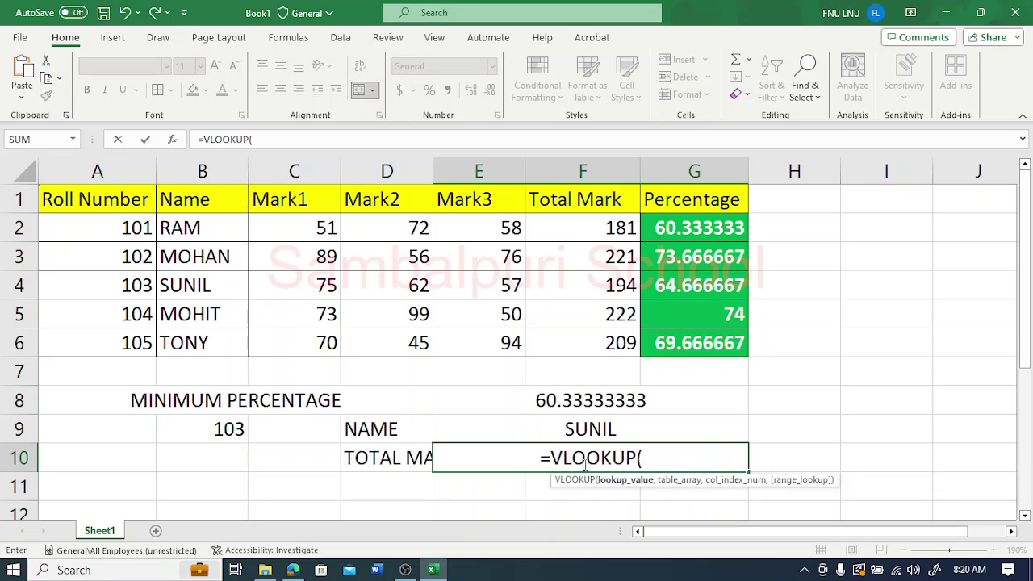
left_click(228, 429)
type(",")
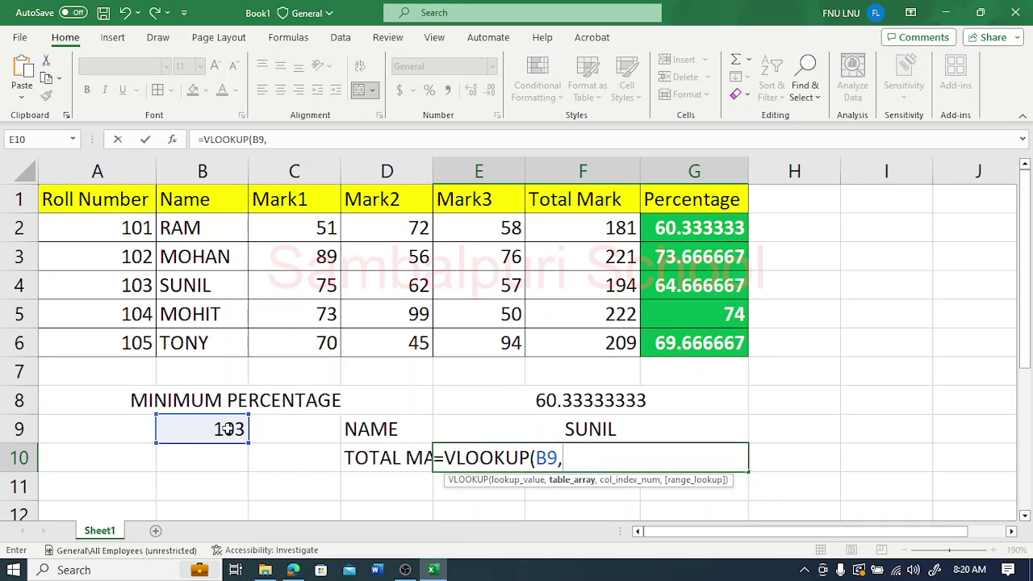
left_click_drag(98, 230, 669, 333)
type(",")
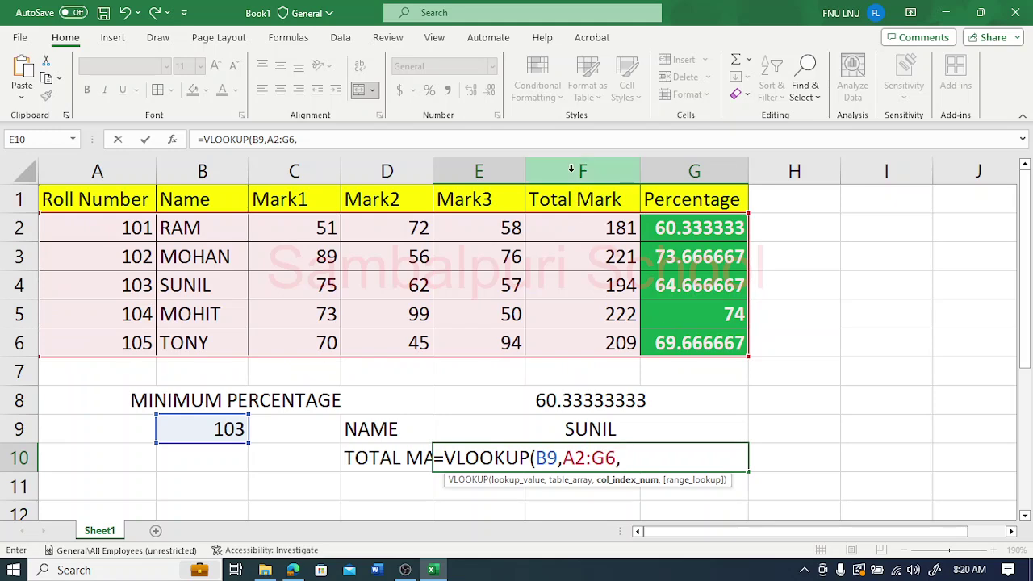
type("6")
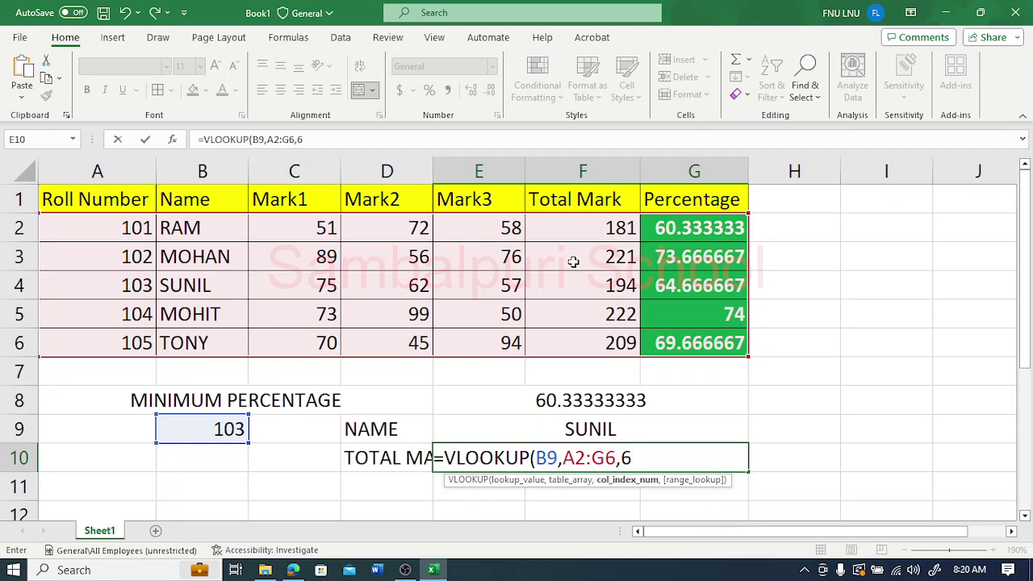
type(",0)")
key("Return")
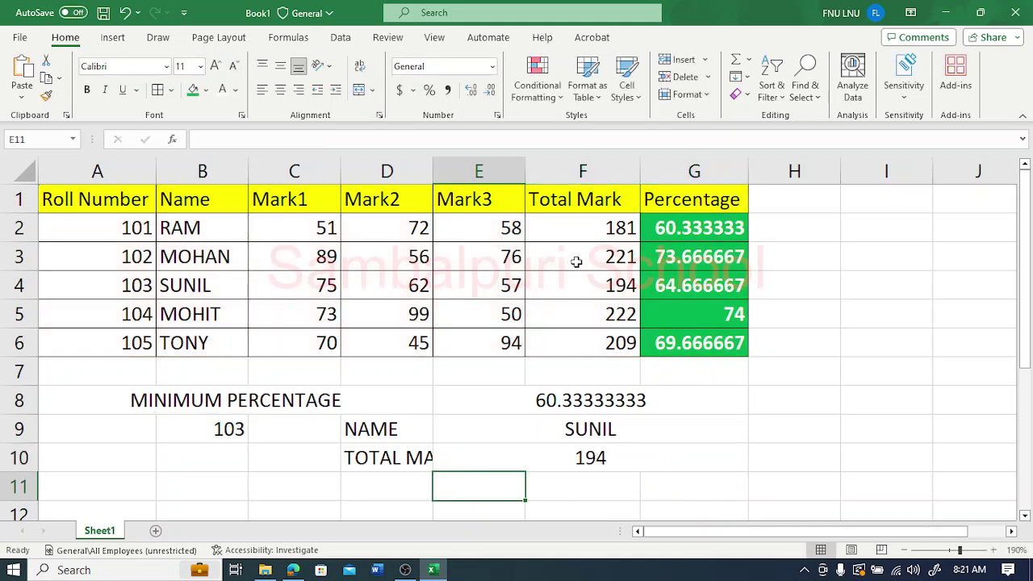
Step: Test the name and total mark lookups by changing the roll number in B9 to 105
left_click(569, 282)
left_click(239, 429)
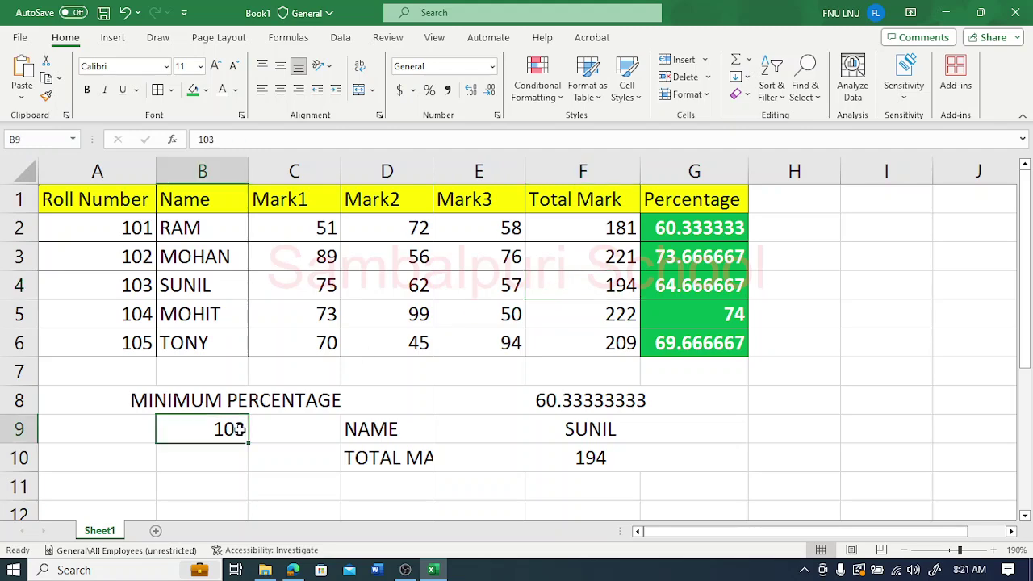
type("105")
key("Return")
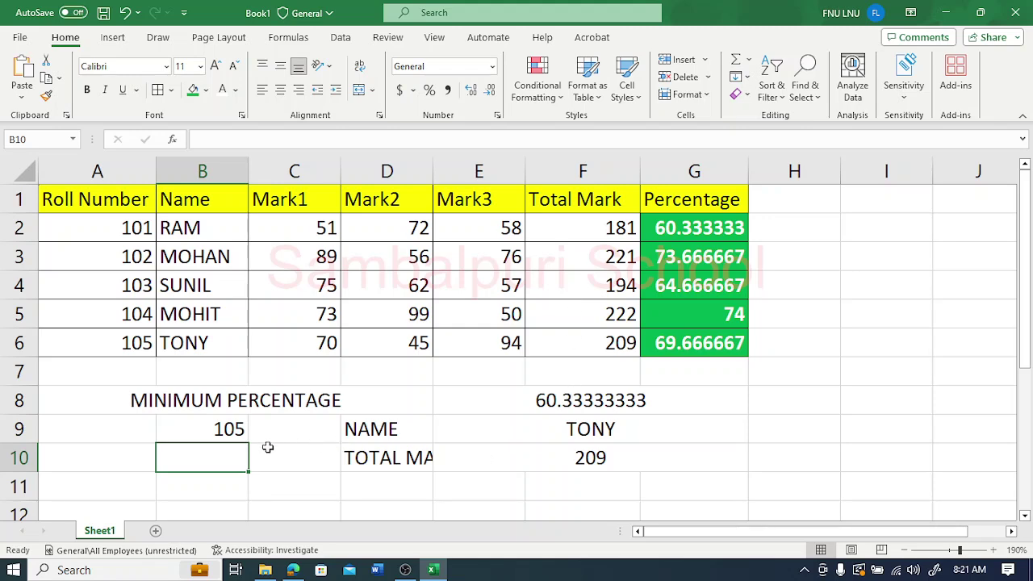
Step: Widen column D so the TOTAL MARK label in D10 fits in its cell
left_click(203, 427)
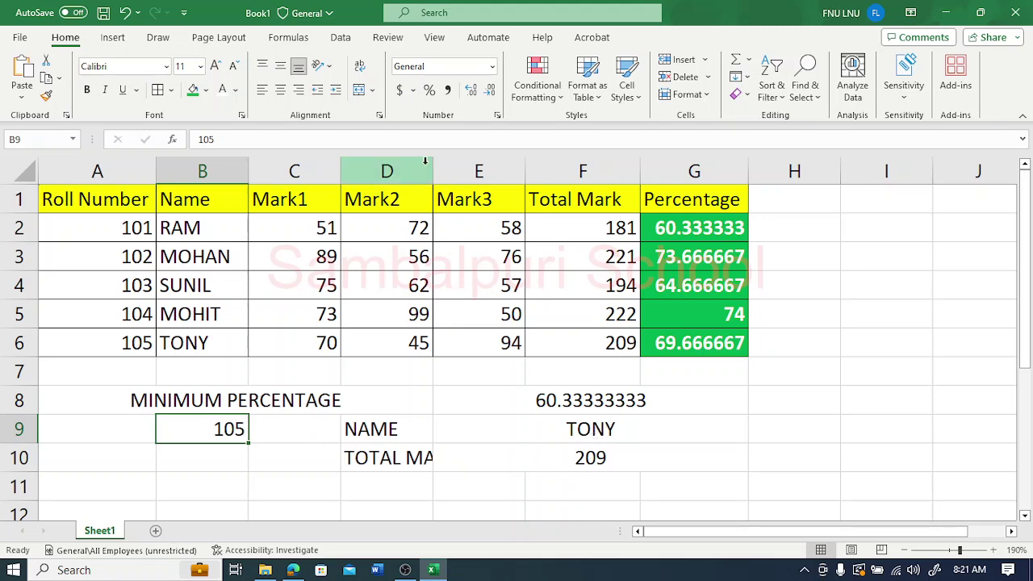
left_click_drag(432, 165, 487, 165)
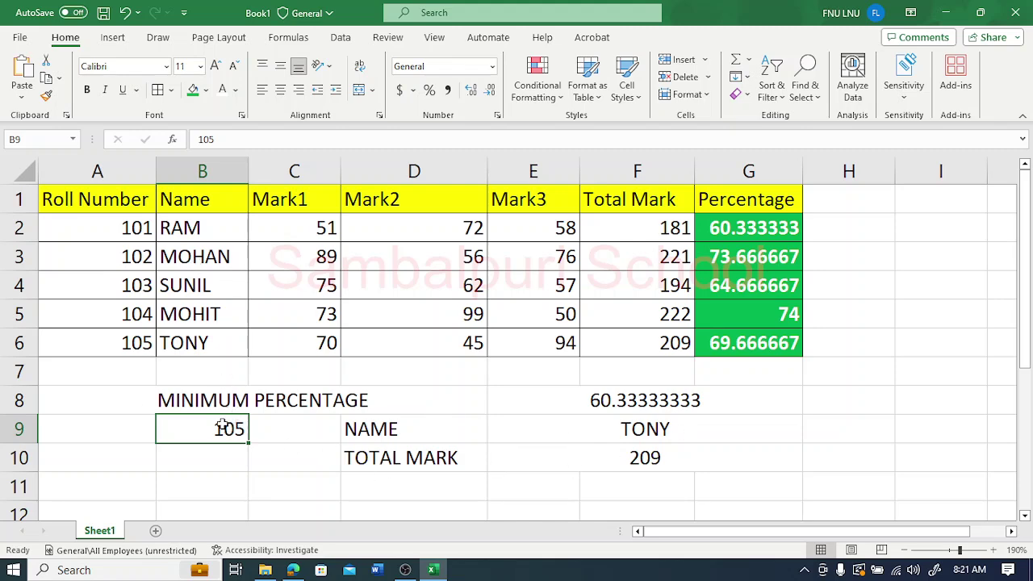
Step: Test both lookups with the first student's name in B9 instead of a roll number, checking cells E9 and E10
type("RAM")
key("Return")
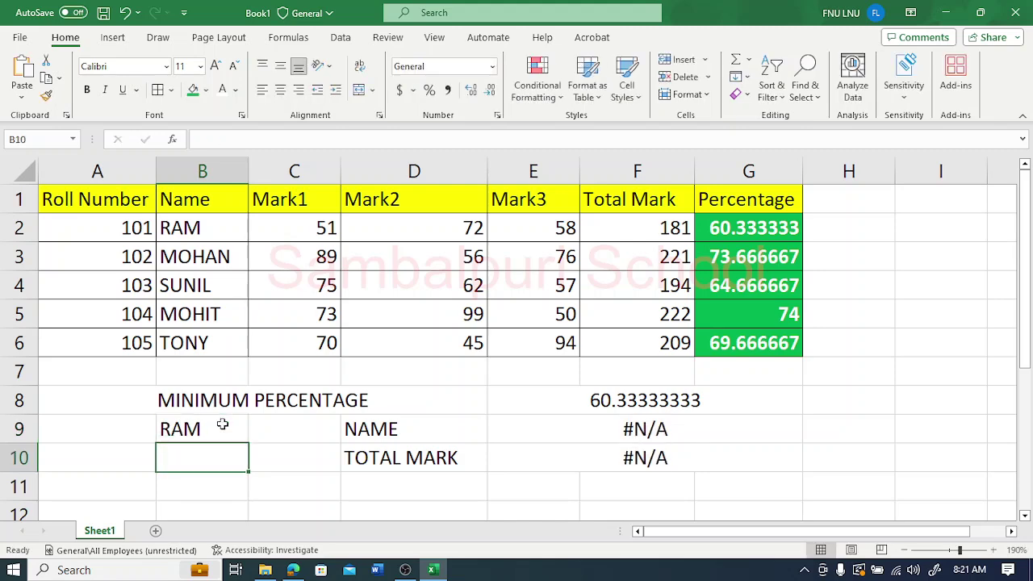
left_click(620, 424)
left_click(610, 454)
Step: Set the lookup value in B9 to roll number 101
left_click(213, 428)
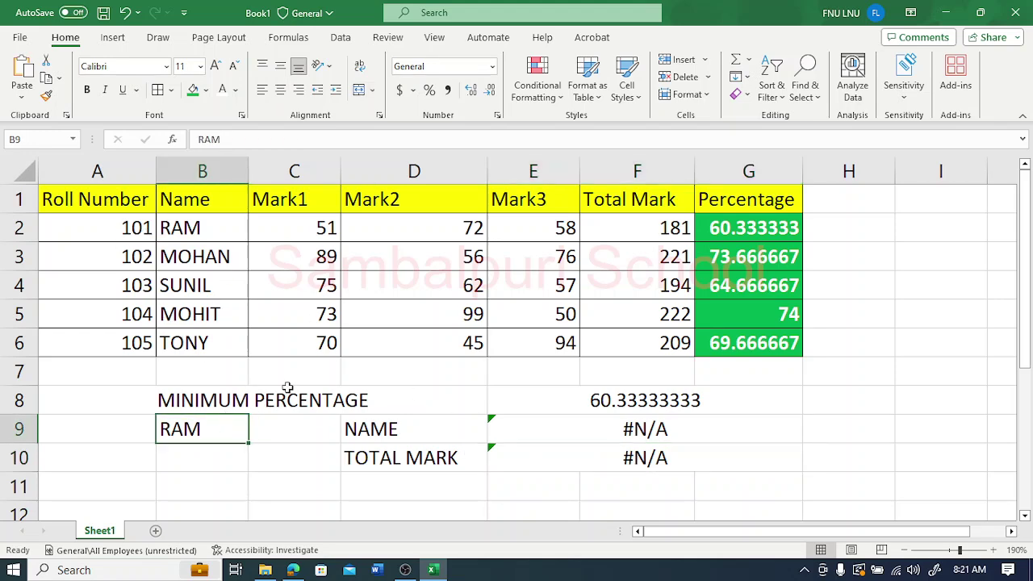
type("101")
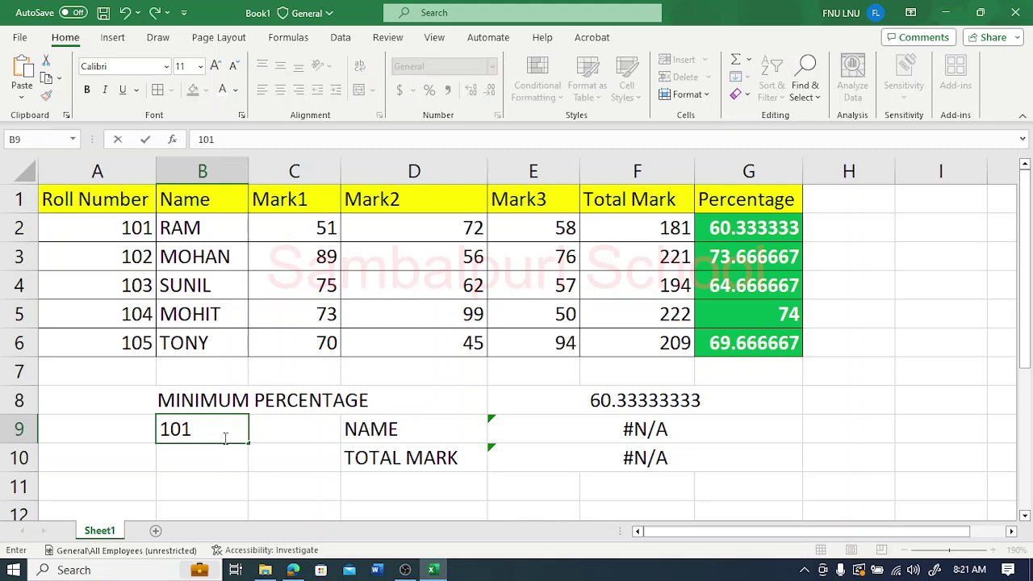
key("Return")
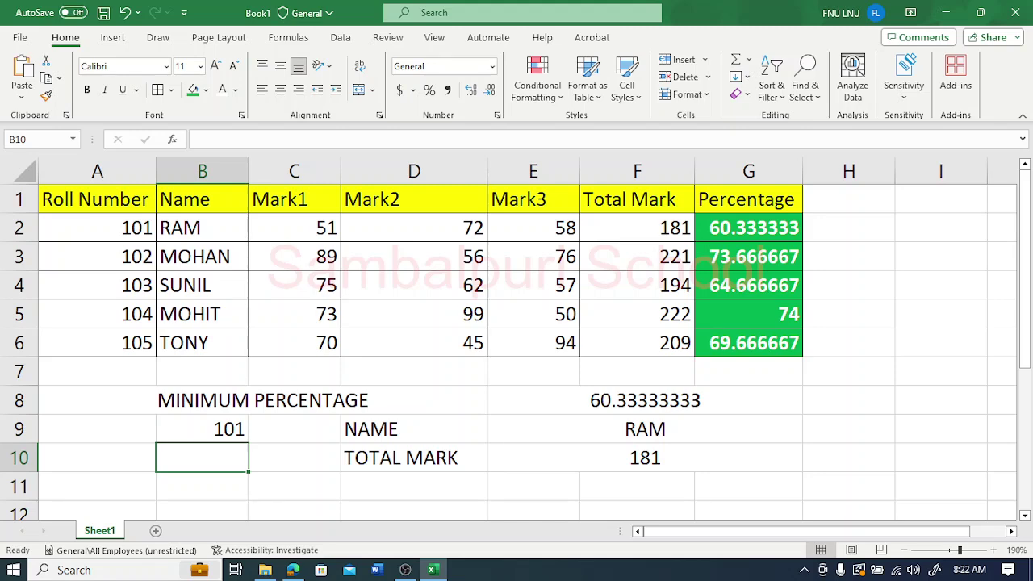
left_click(202, 429)
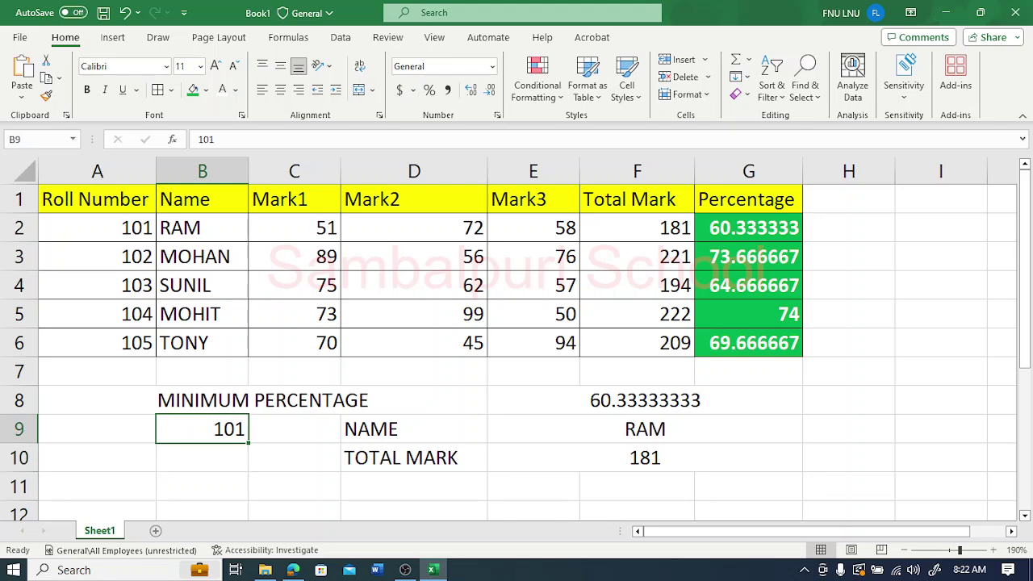
left_click(202, 486)
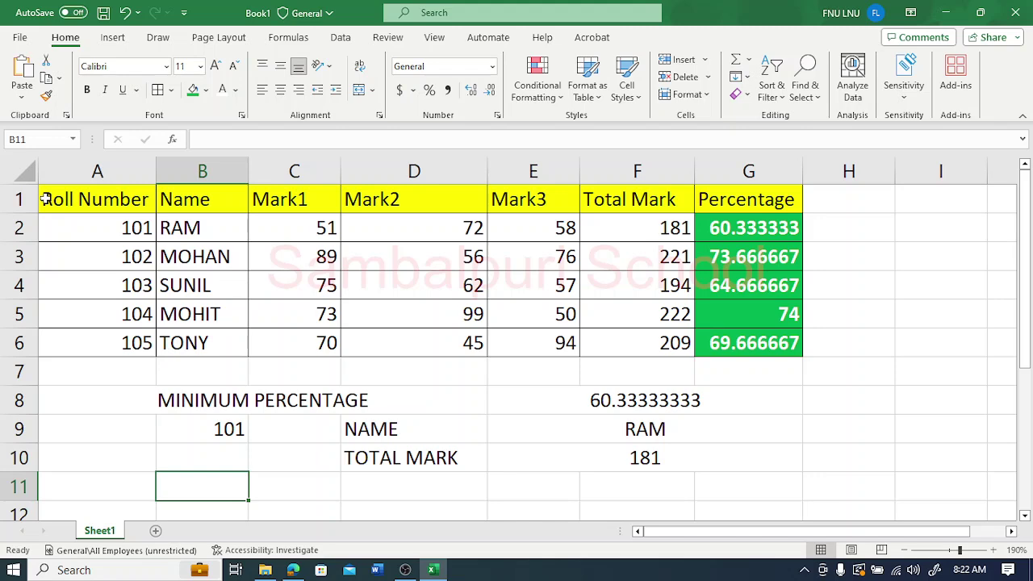
double_click(318, 207)
key("BackSpace")
key("BackSpace")
key("BackSpace")
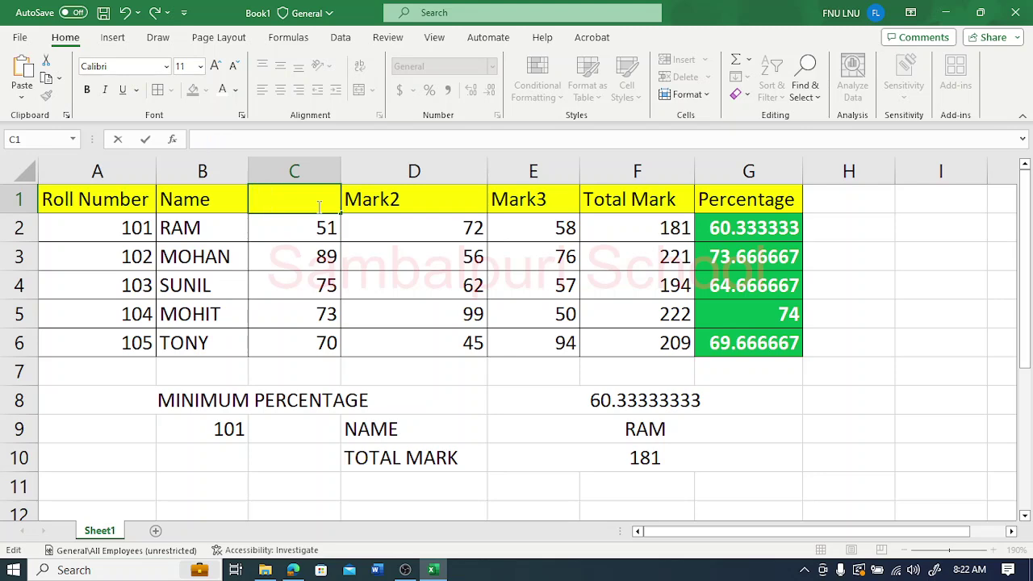
type("eng")
key("Tab")
key("BackSpace")
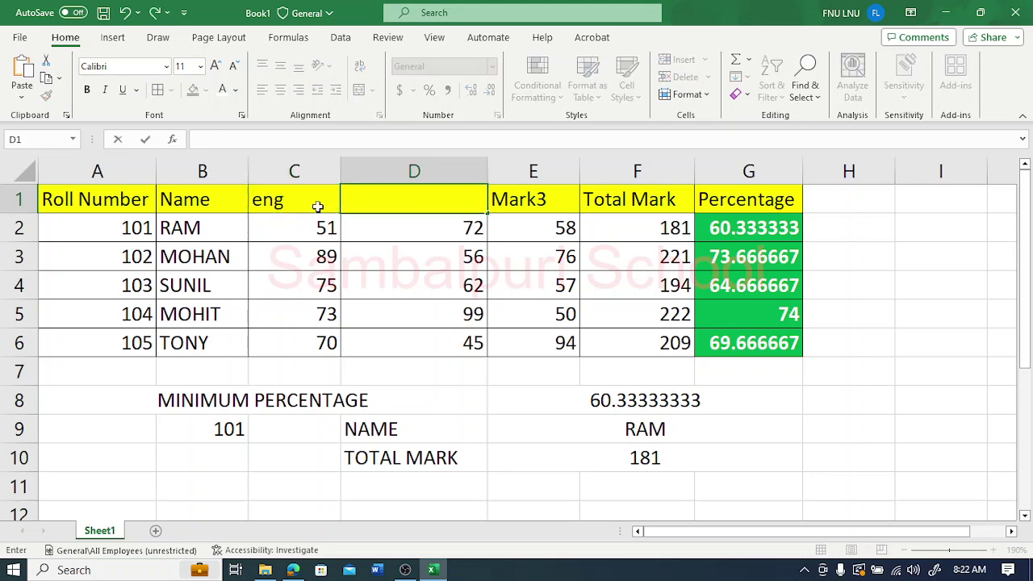
Step: Rename the three mark column headers in C1, D1 and E1 to ENG, MATH and ODIA
left_click(318, 206)
key("BackSpace")
type("ENG")
key("Tab")
type("MATH")
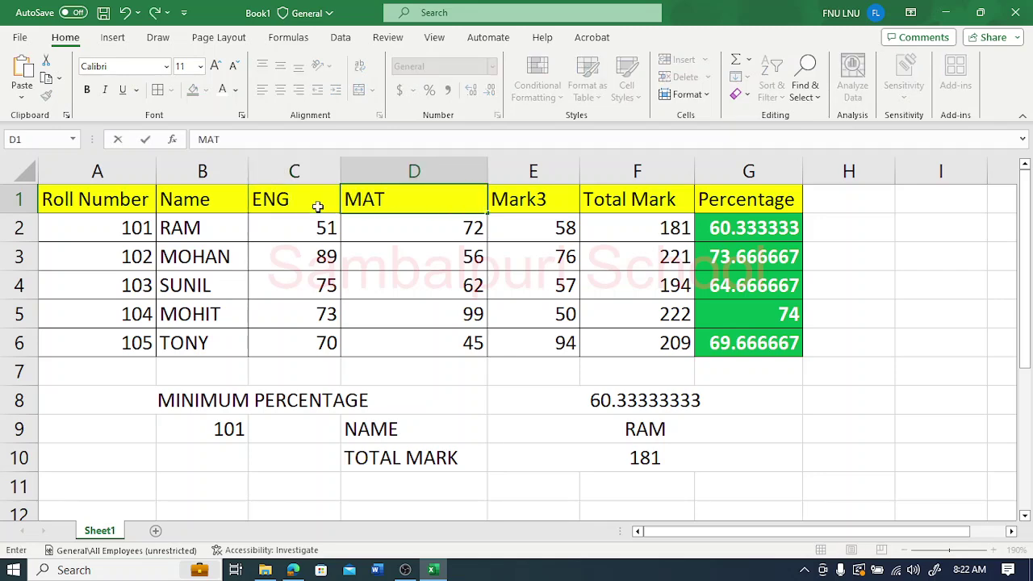
key("Tab")
type("ODIA")
key("Return")
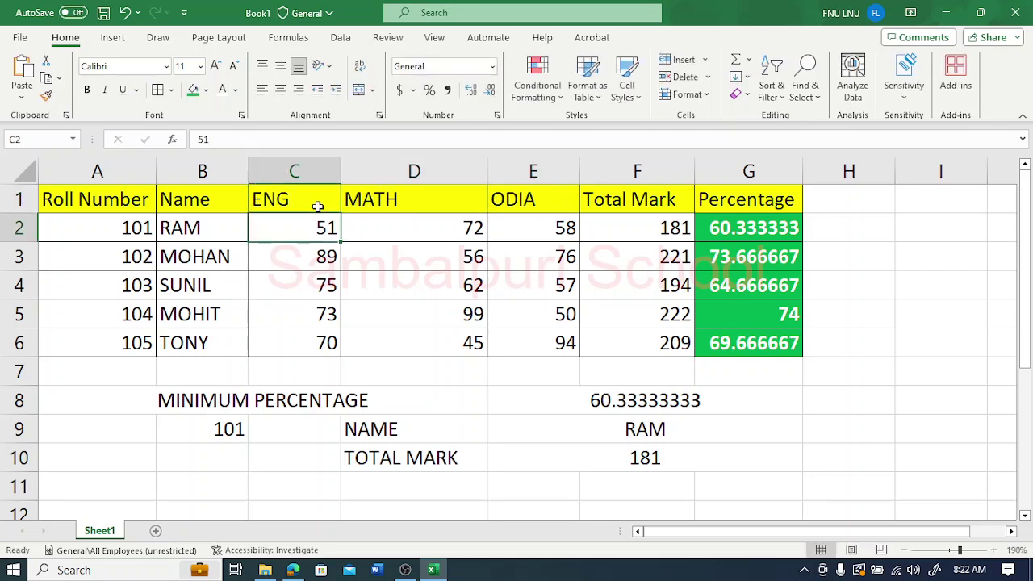
Step: Enter ENG in B11 as the lookup value for a horizontal lookup
left_click(291, 491)
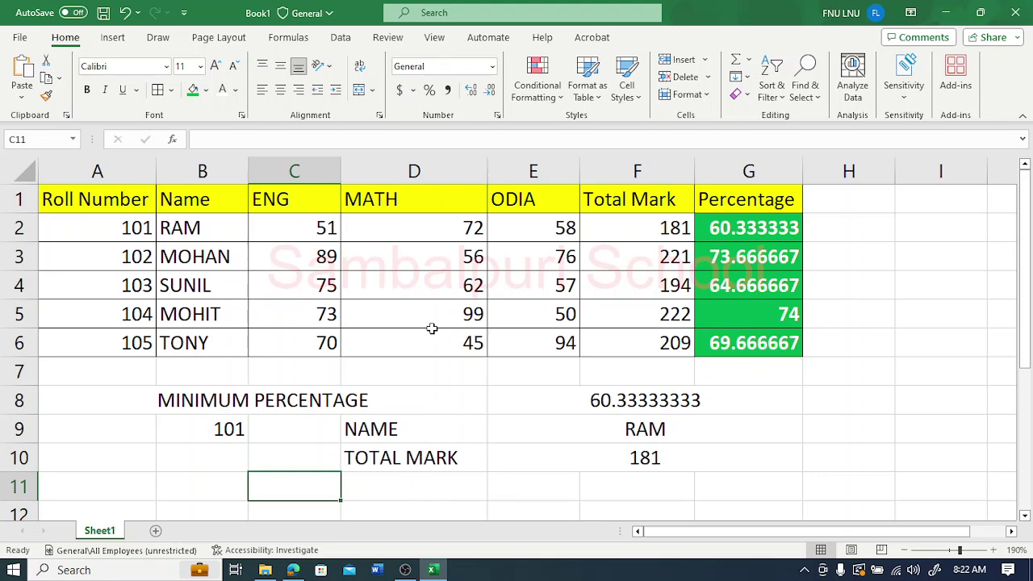
left_click(436, 491)
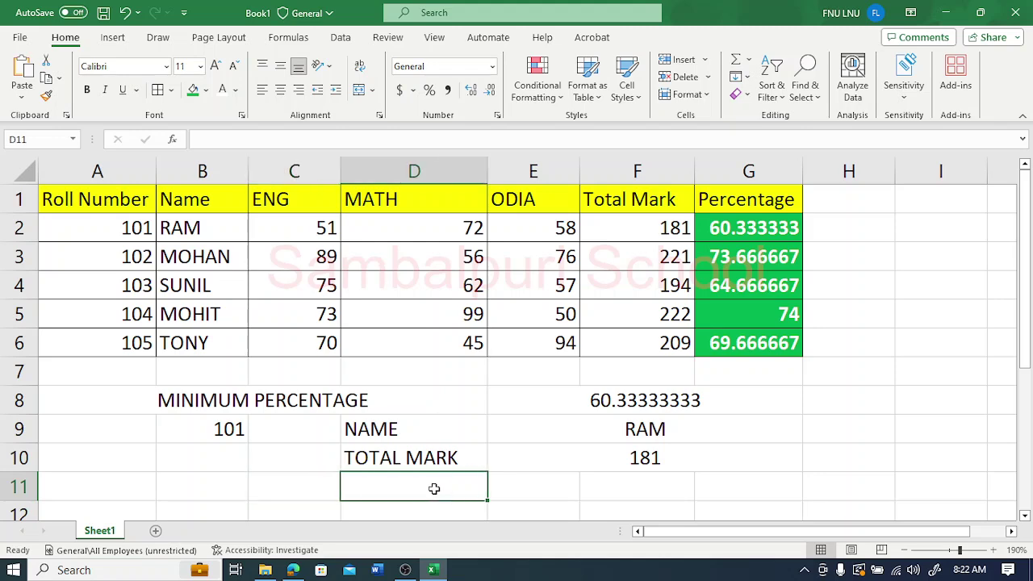
left_click(295, 482)
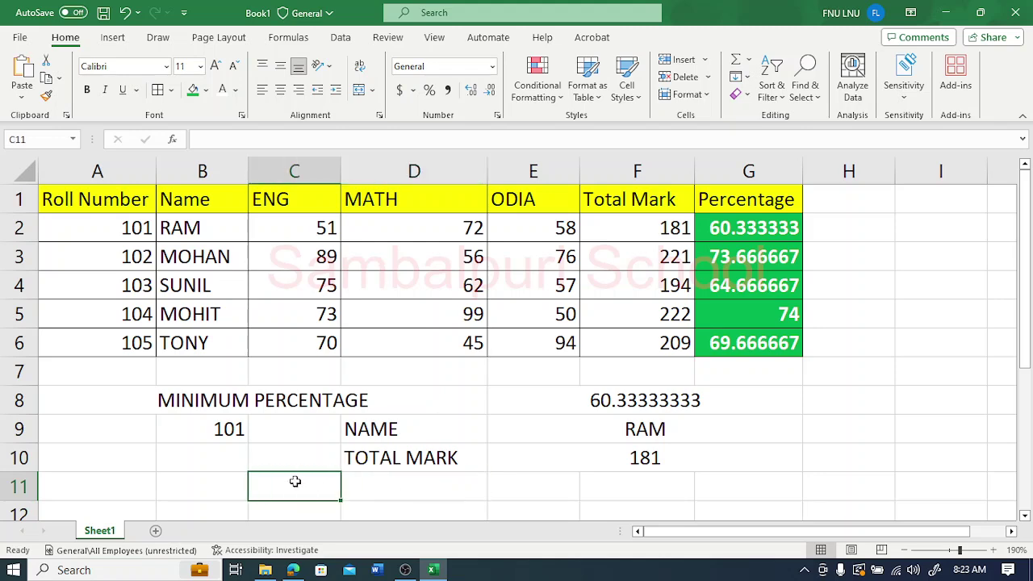
left_click(223, 487)
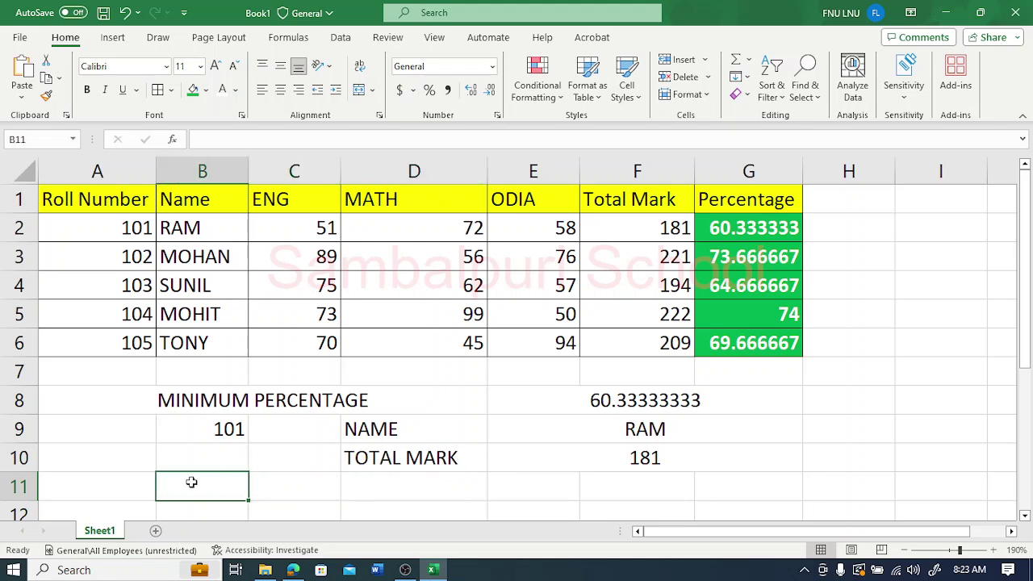
type("ENG")
key("Return")
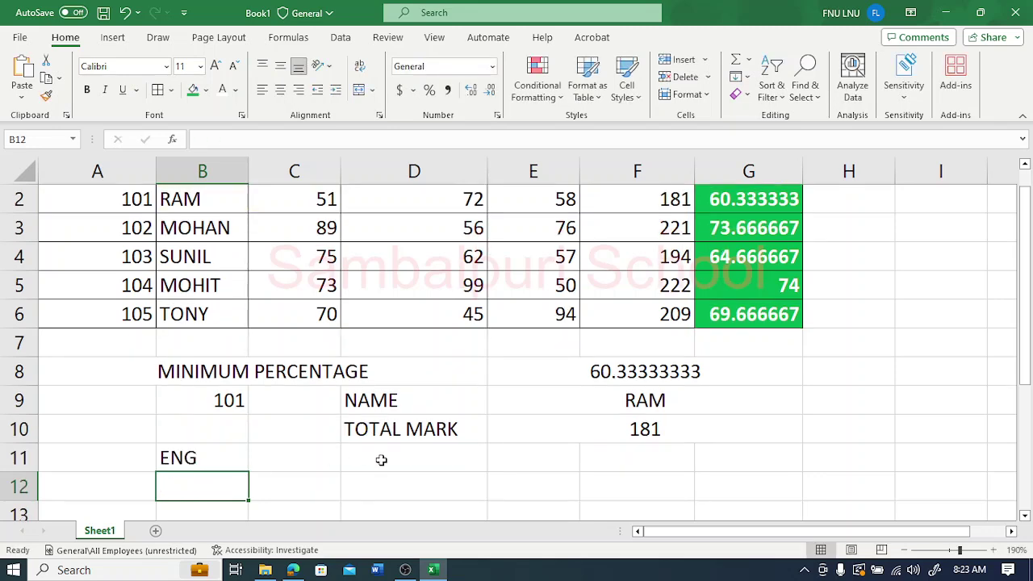
Step: Label the horizontal lookup rows with NAME in D11 and TOTAL MARK in D12
left_click(381, 459)
type("NAME")
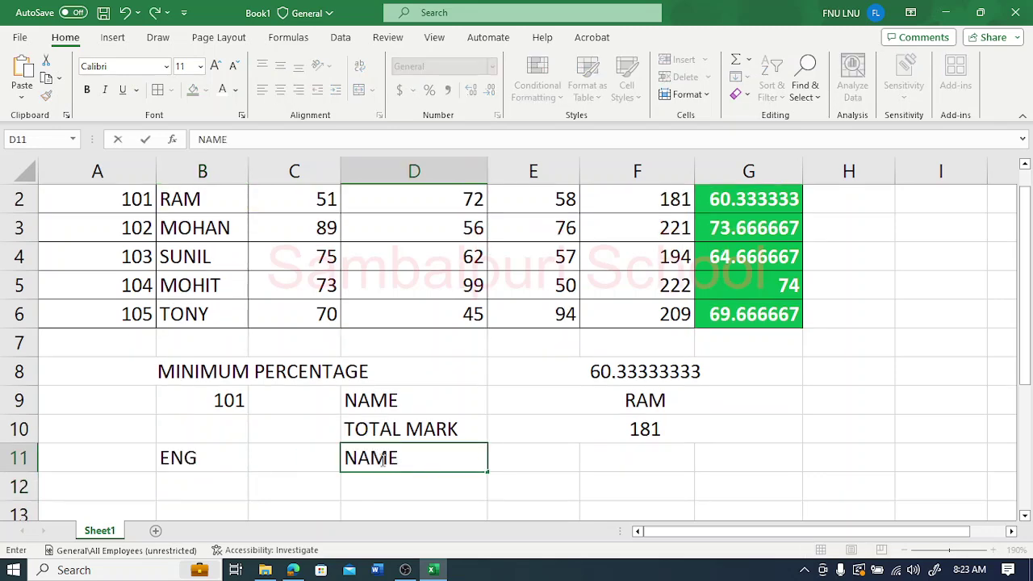
key("Return")
type("TOTAL ")
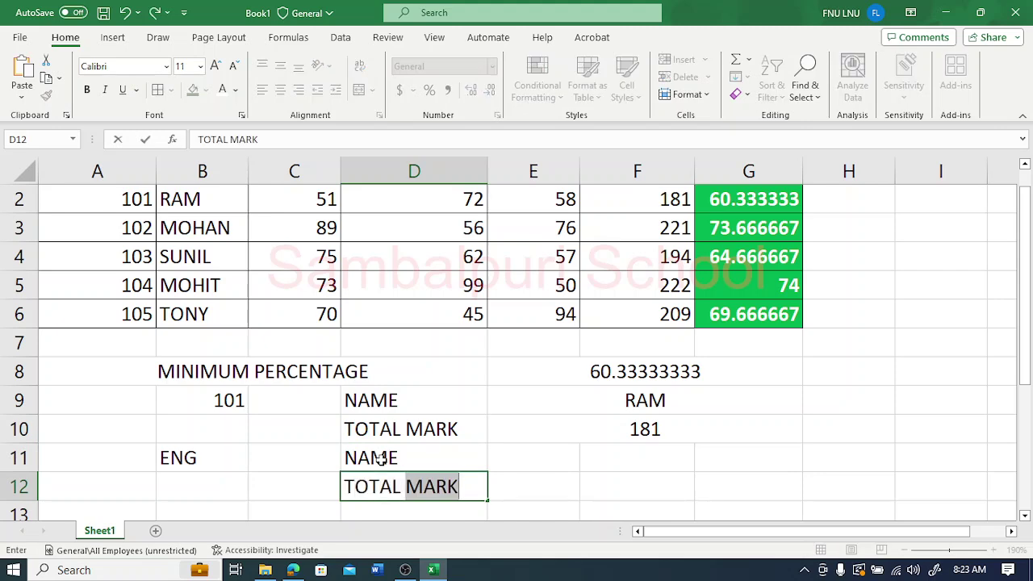
type("MARK")
key("Return")
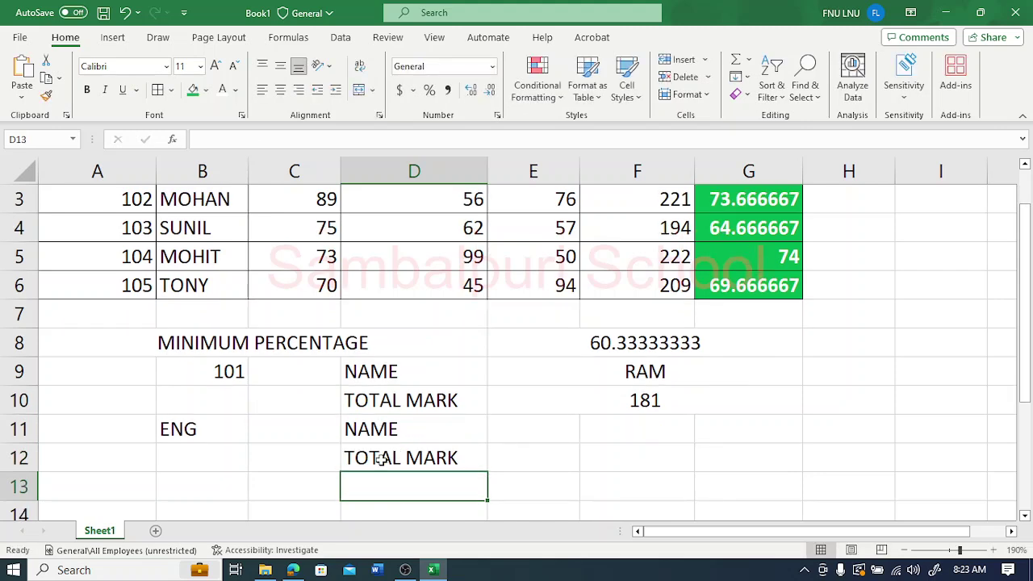
Step: Merge and center cells E11 to G11 beside the NAME label
left_click_drag(1025, 371, 1025, 351)
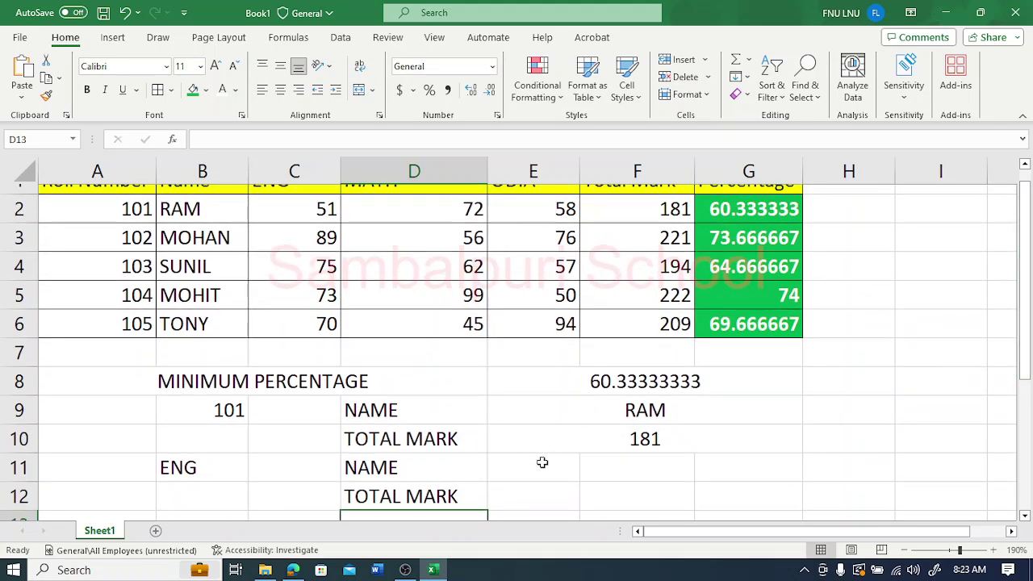
left_click_drag(525, 468, 749, 460)
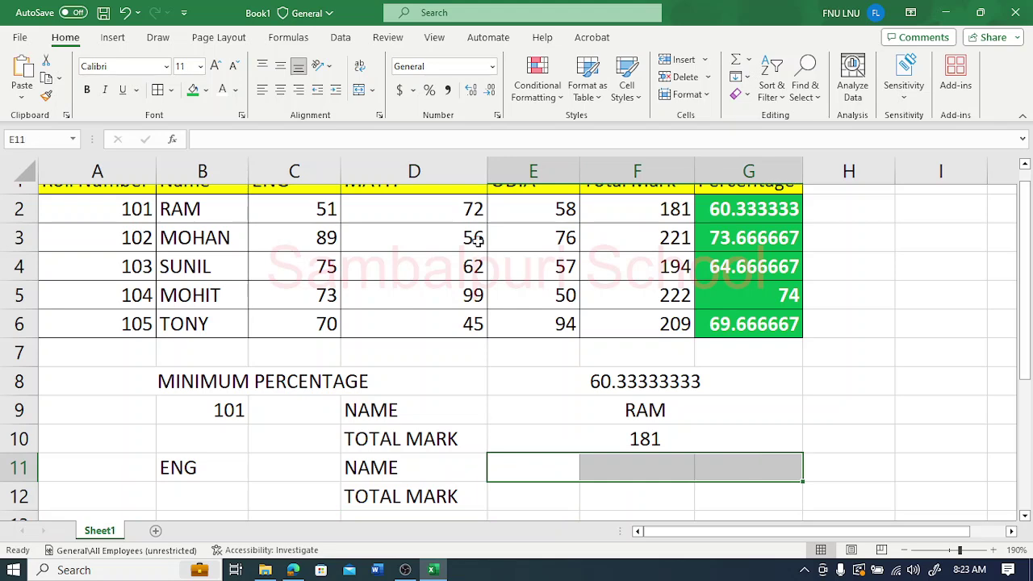
left_click(359, 89)
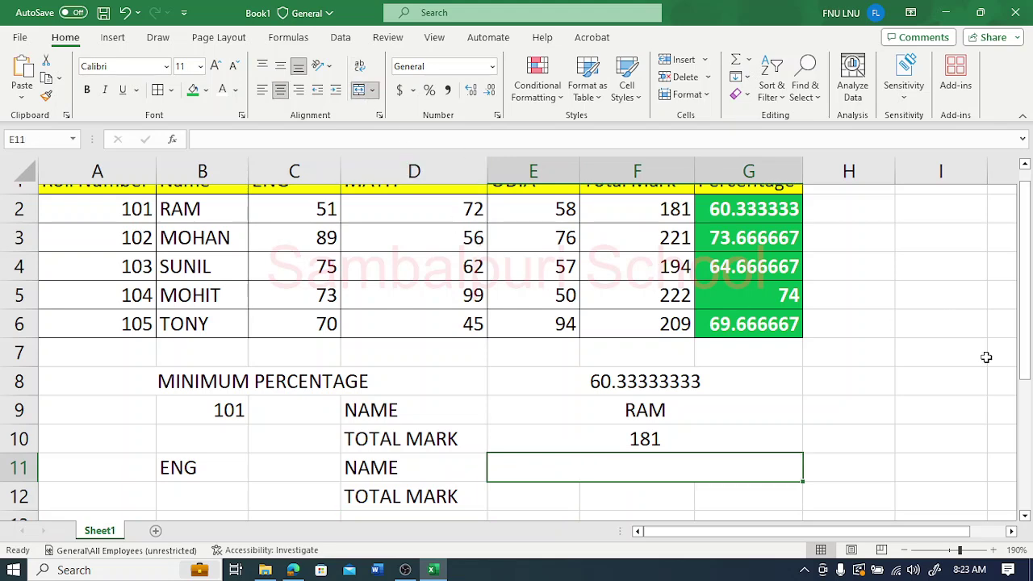
Step: Enter =HLOOKUP(B11,A1:G6,4,0) in the merged cell E11 to look up the ENG mark in the table's fourth row
scroll(1025, 363, "up", 1)
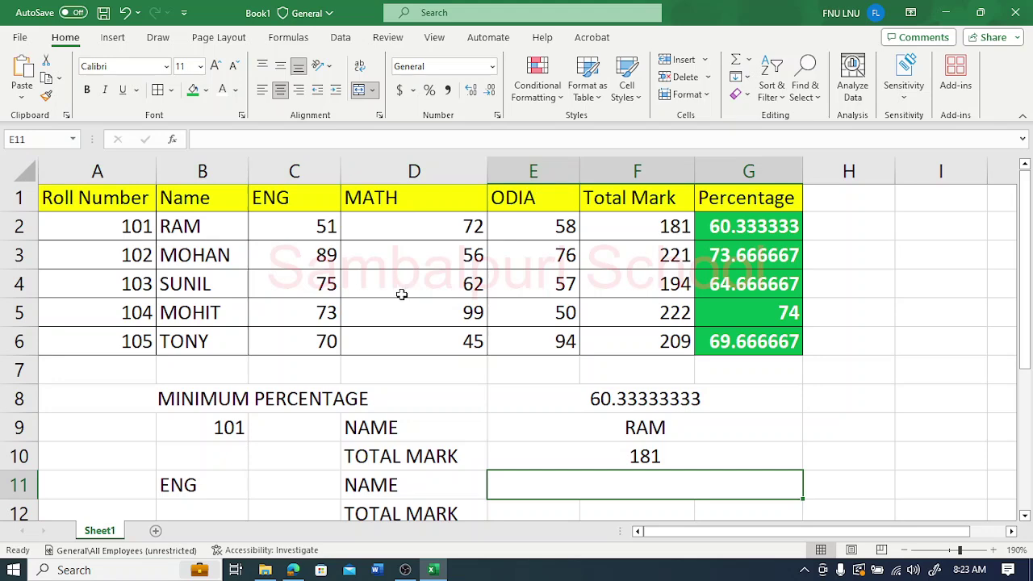
type("=")
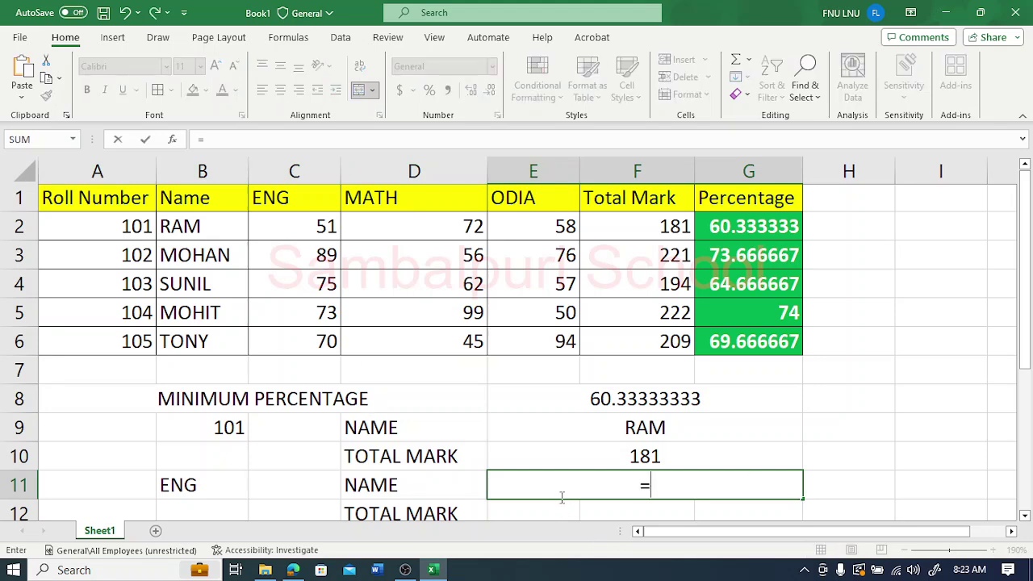
type("HLOO")
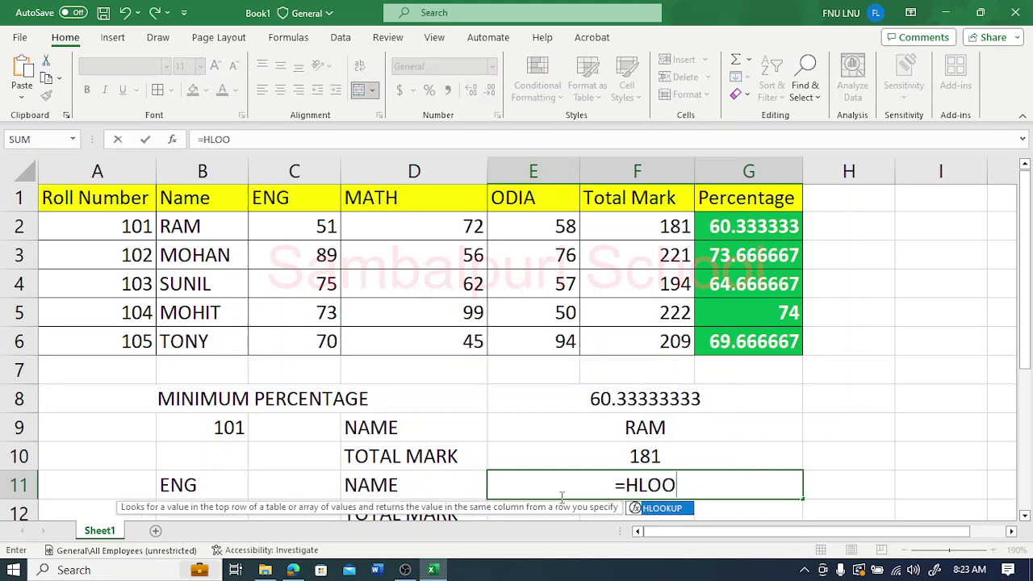
type("KUP(")
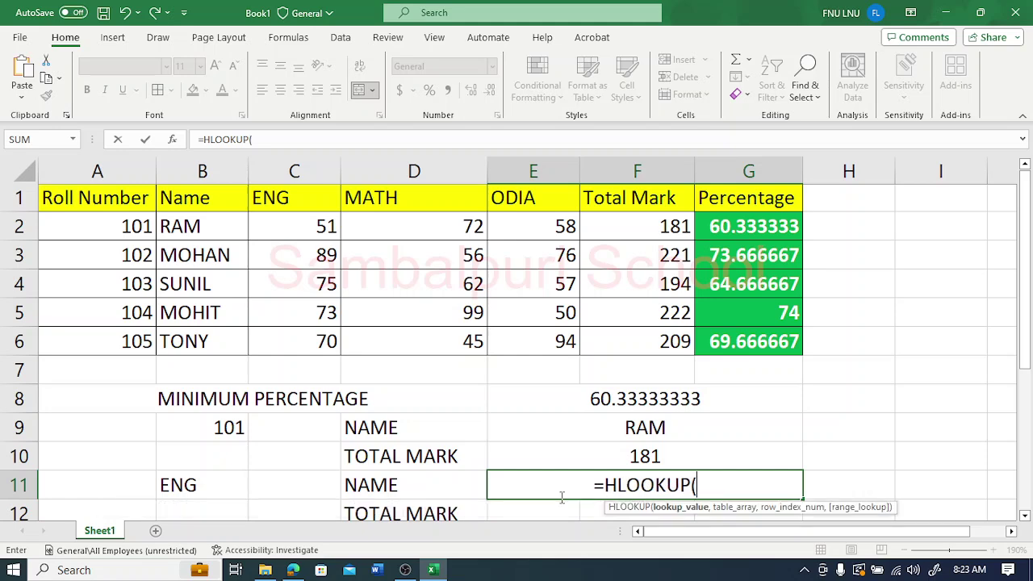
left_click(191, 485)
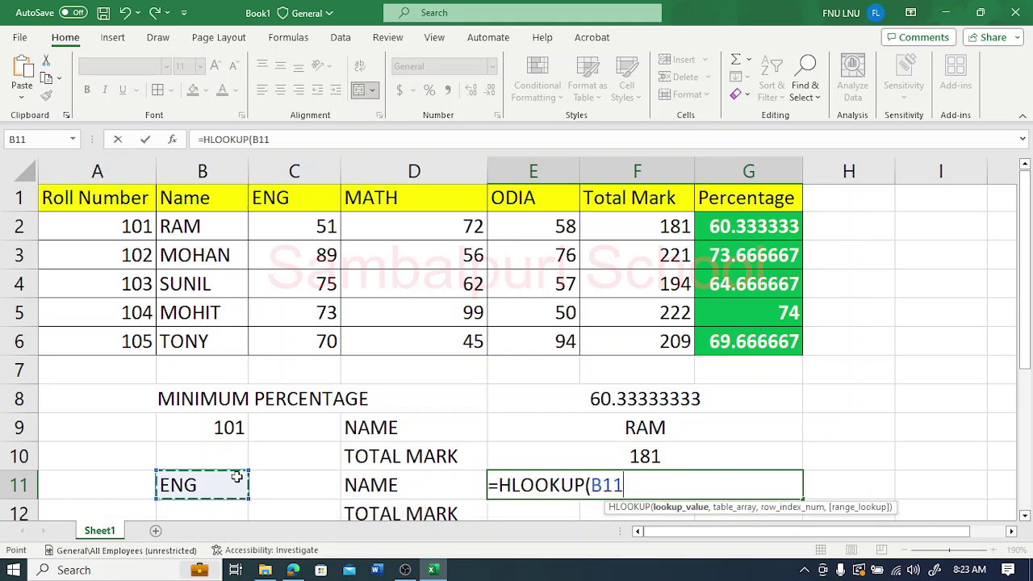
type(",")
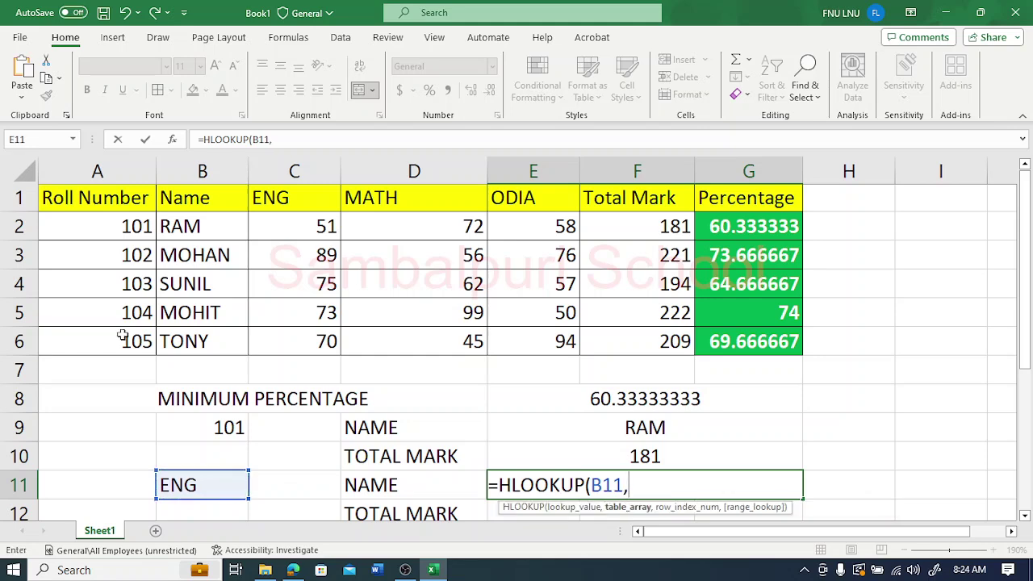
left_click_drag(112, 203, 714, 340)
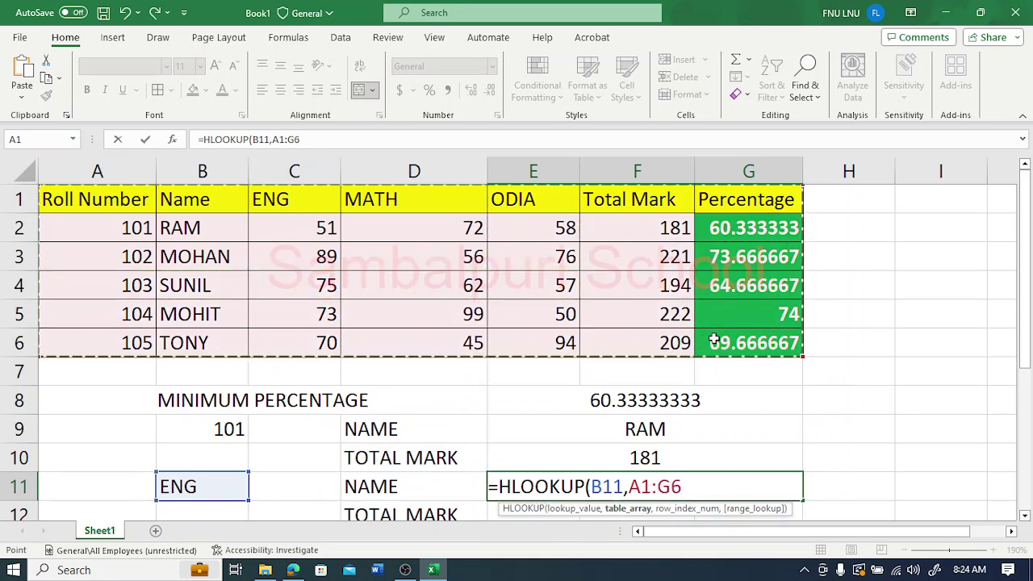
type(",4")
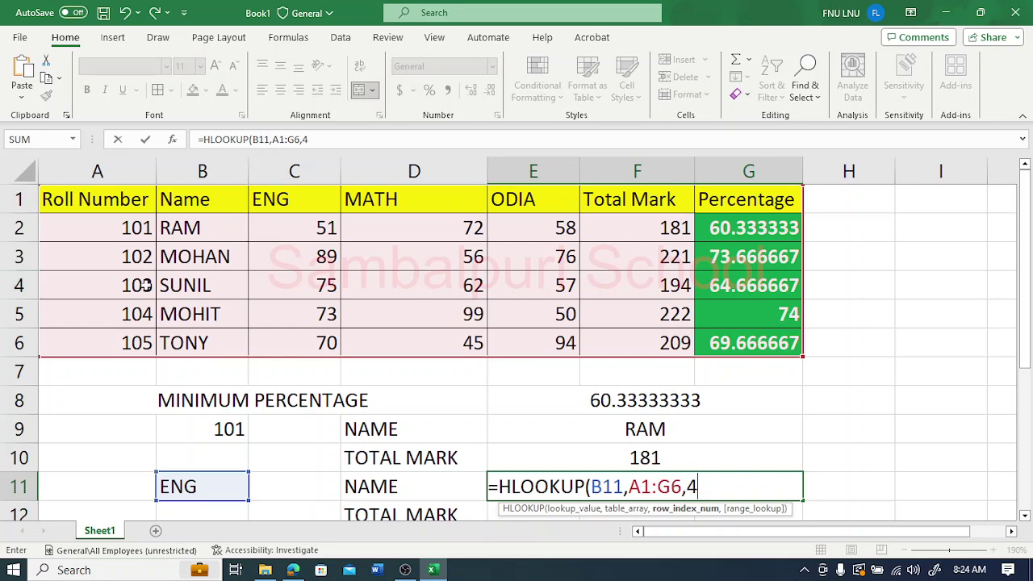
type(",0")
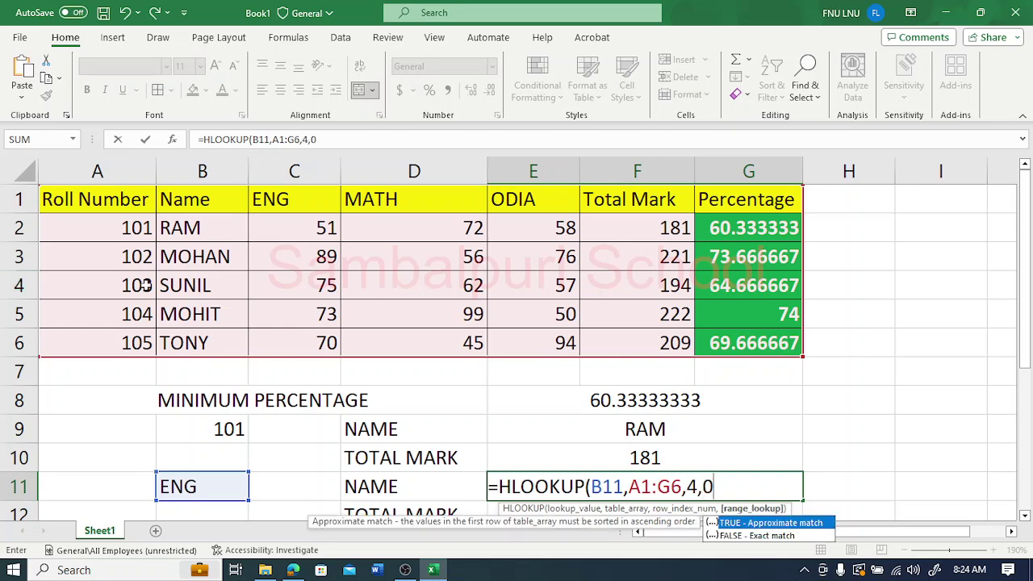
type(")")
key("Return")
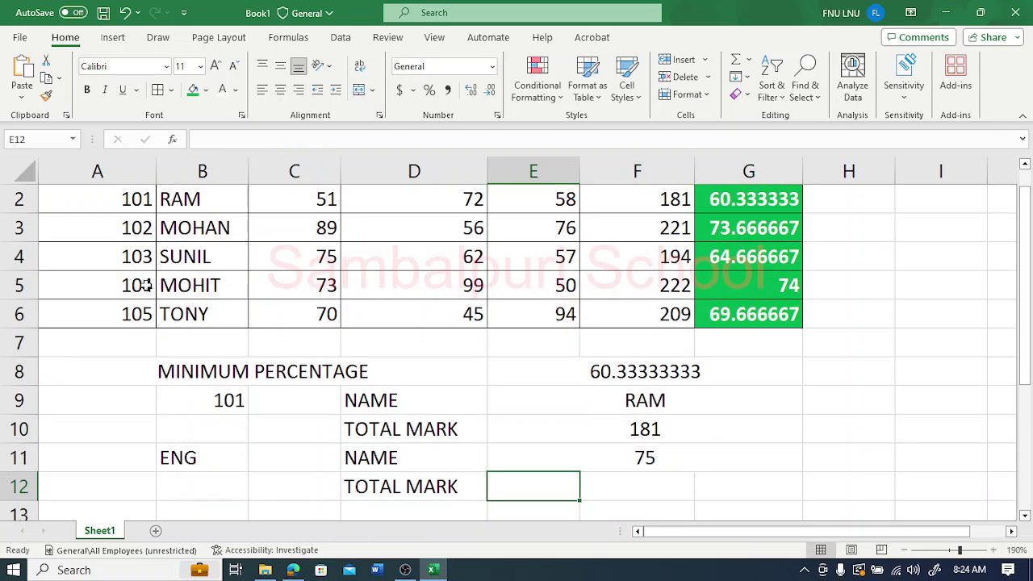
Step: Examine the HLOOKUP formula in E11 against the roll number column, the header row and the ENG header
left_click_drag(1025, 371, 1024, 343)
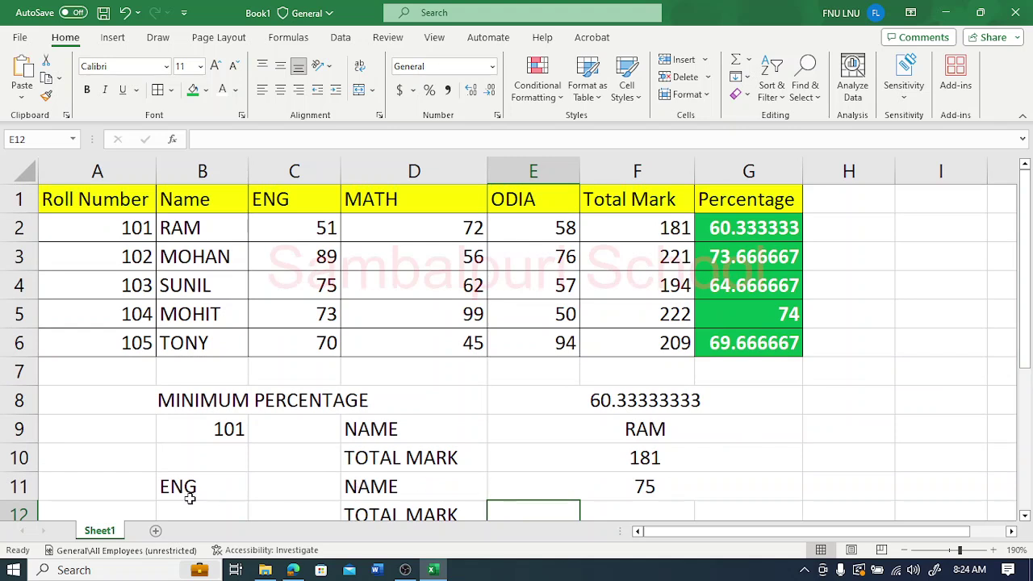
left_click(626, 490)
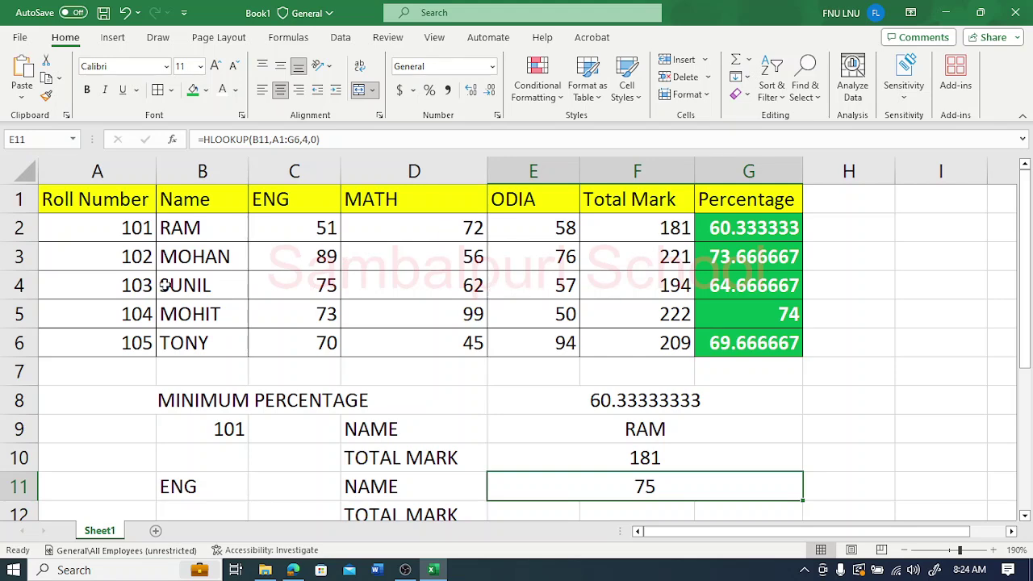
left_click_drag(145, 228, 137, 337)
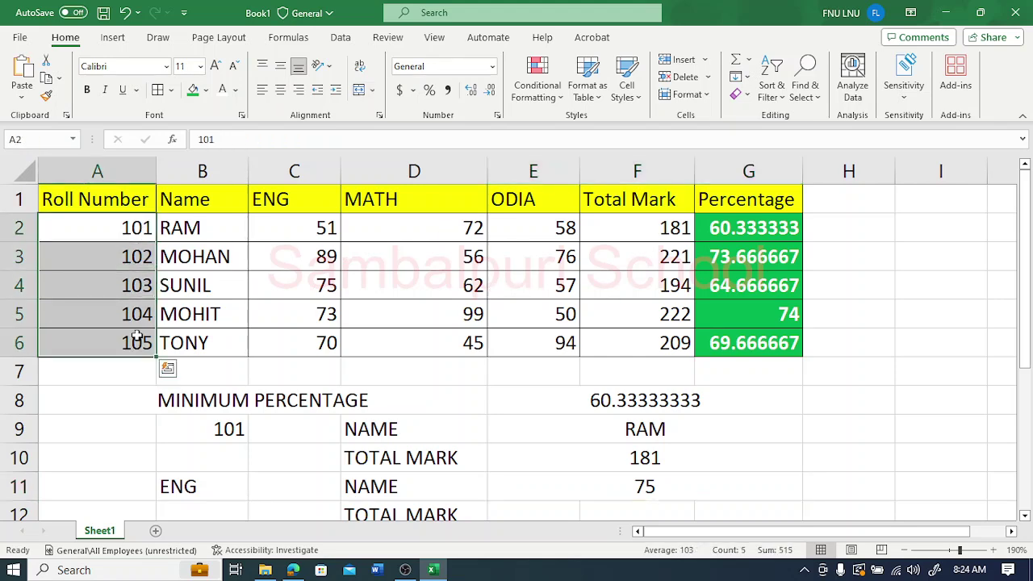
left_click_drag(145, 202, 741, 188)
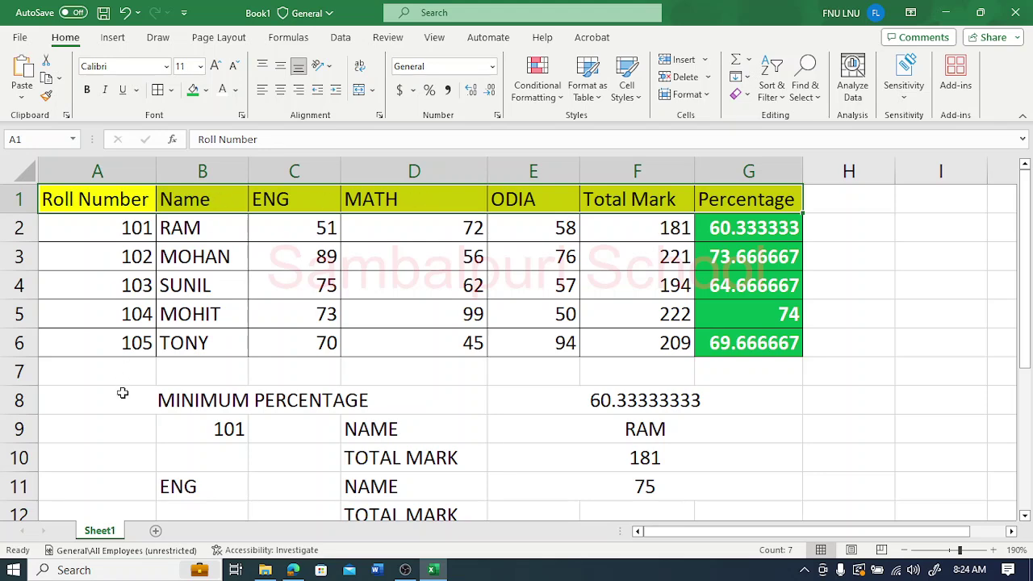
left_click(196, 334)
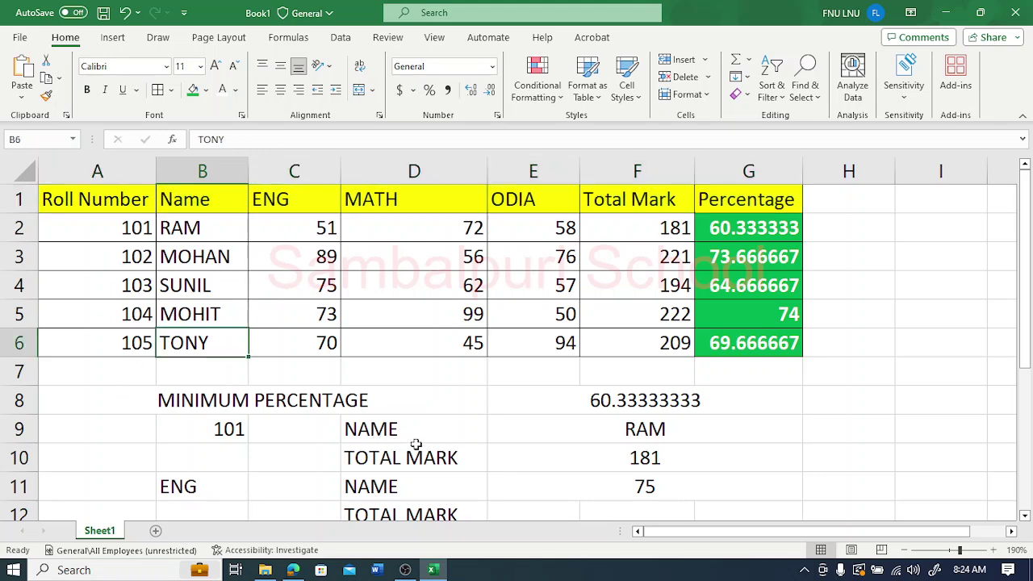
left_click(274, 199)
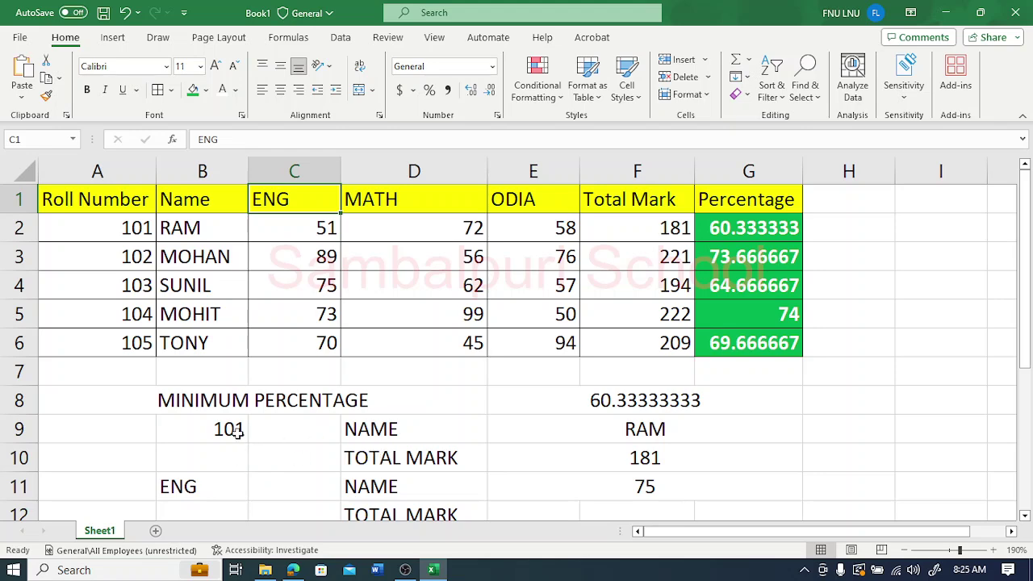
Step: Clear the lookup values, labels and results from row 9 downward in columns B to G
left_click_drag(228, 429, 674, 576)
key("Delete")
mouse_move(1018, 363)
left_mouse_down()
mouse_move(1023, 337)
mouse_move(1025, 367)
left_mouse_up()
Step: Enter =XLOOKUP(E8,G2:G6,B2:B6,"",0,1) in E9 to return the name of the student with the minimum percentage
left_click(608, 406)
type("=")
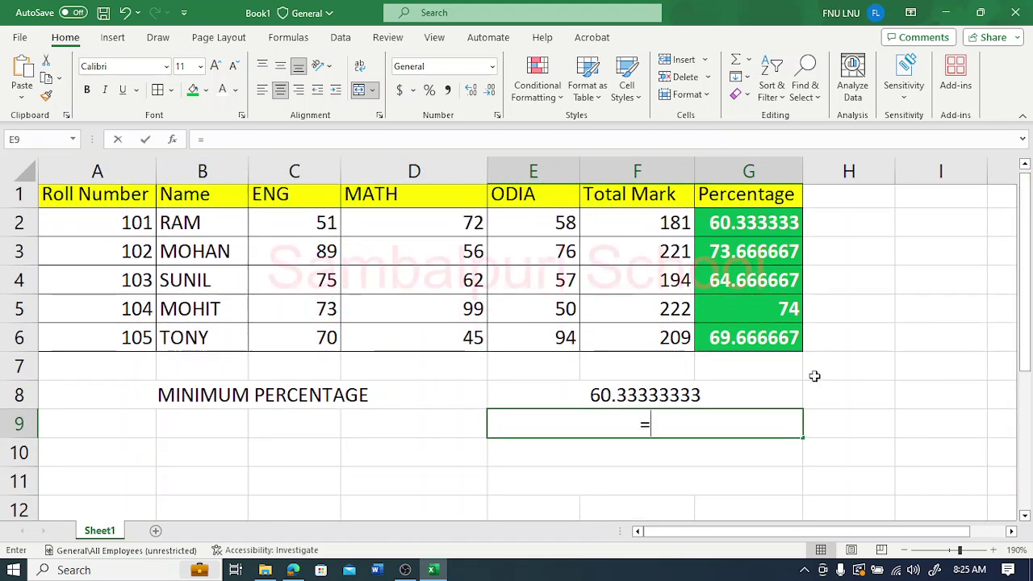
type("XLO")
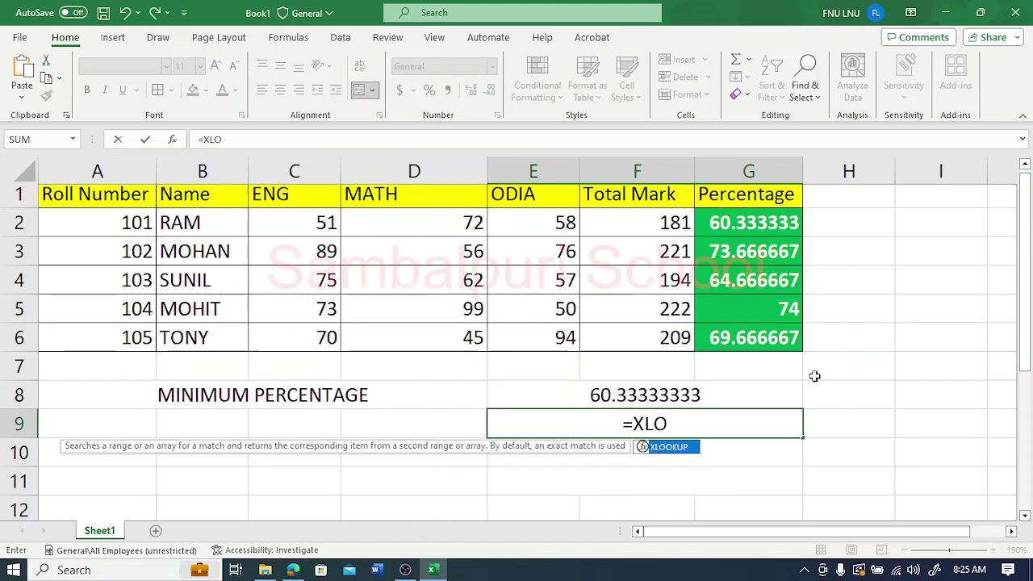
type("OKUP(")
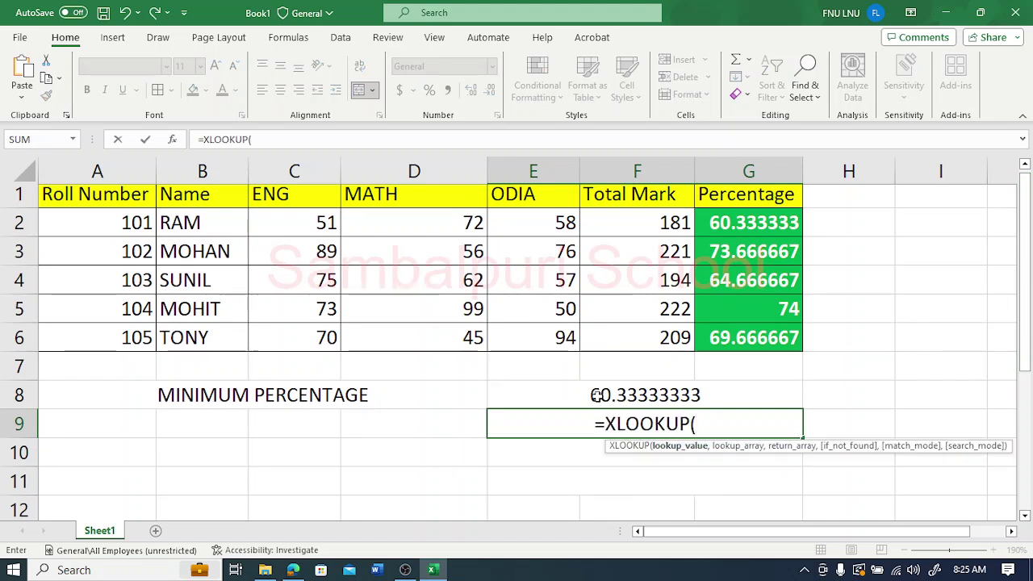
left_click(595, 395)
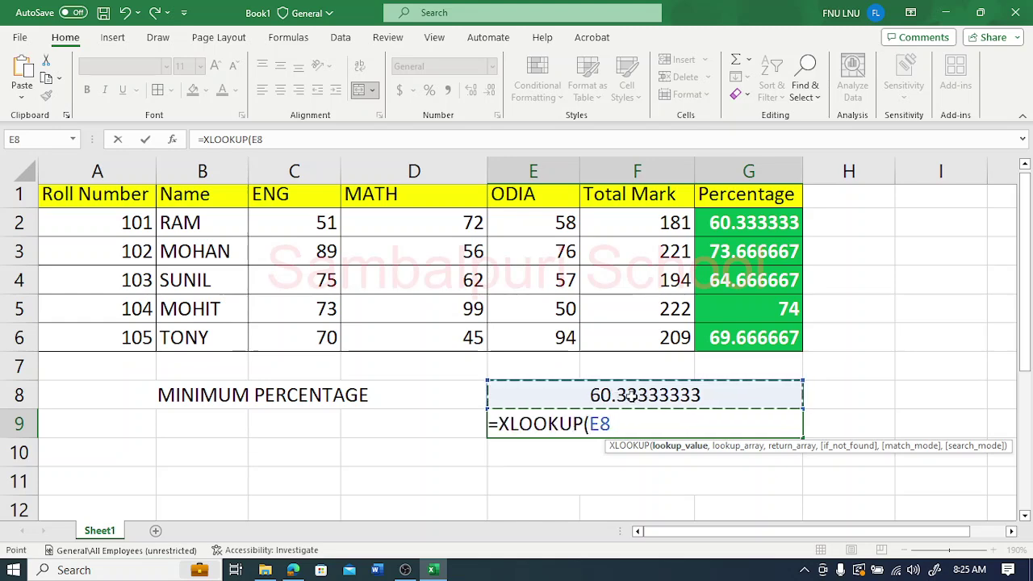
type(",")
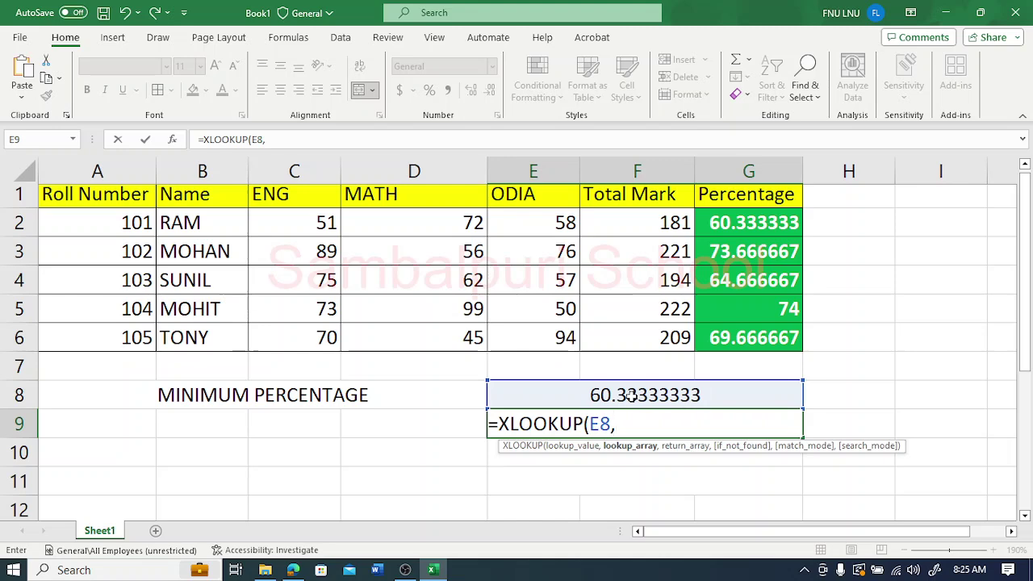
left_click_drag(726, 220, 713, 337)
type(",")
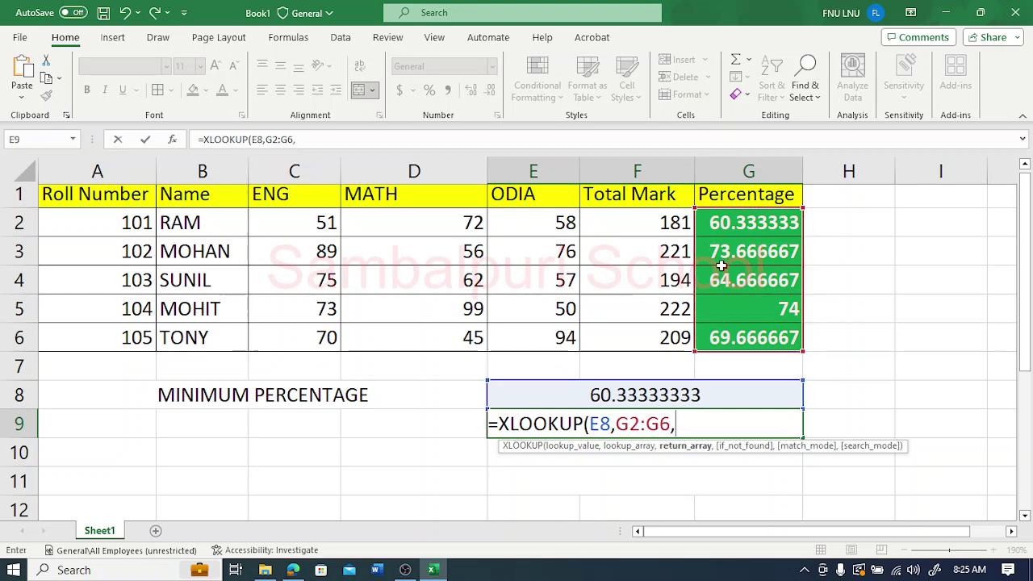
left_click_drag(177, 225, 173, 337)
type(",")
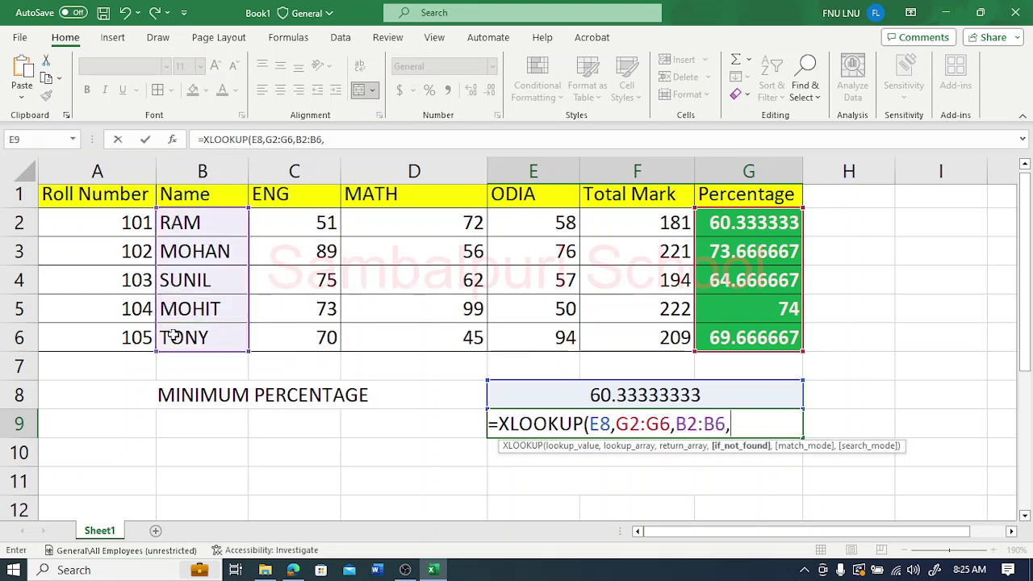
type("\"\",")
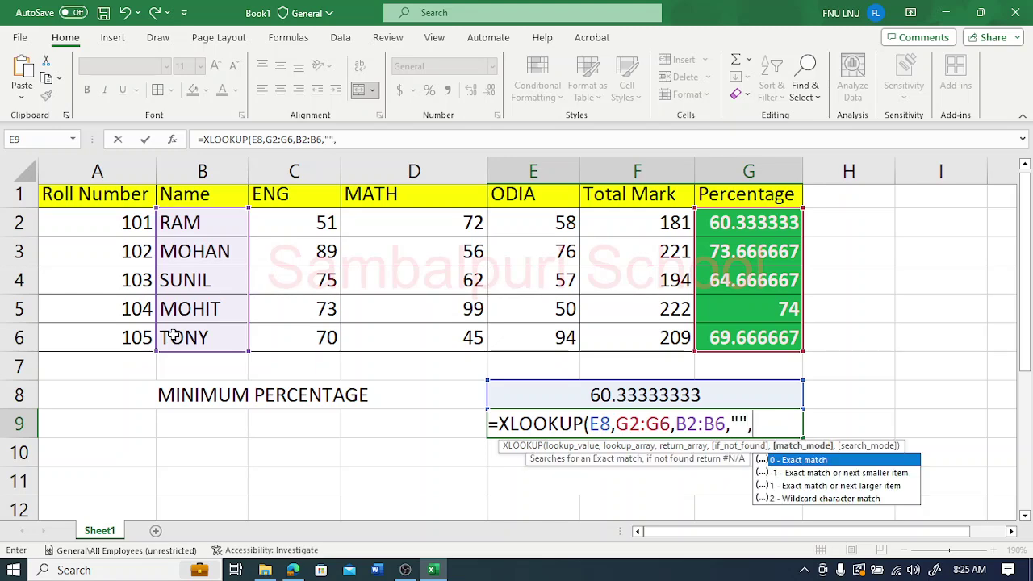
type("0")
type(",")
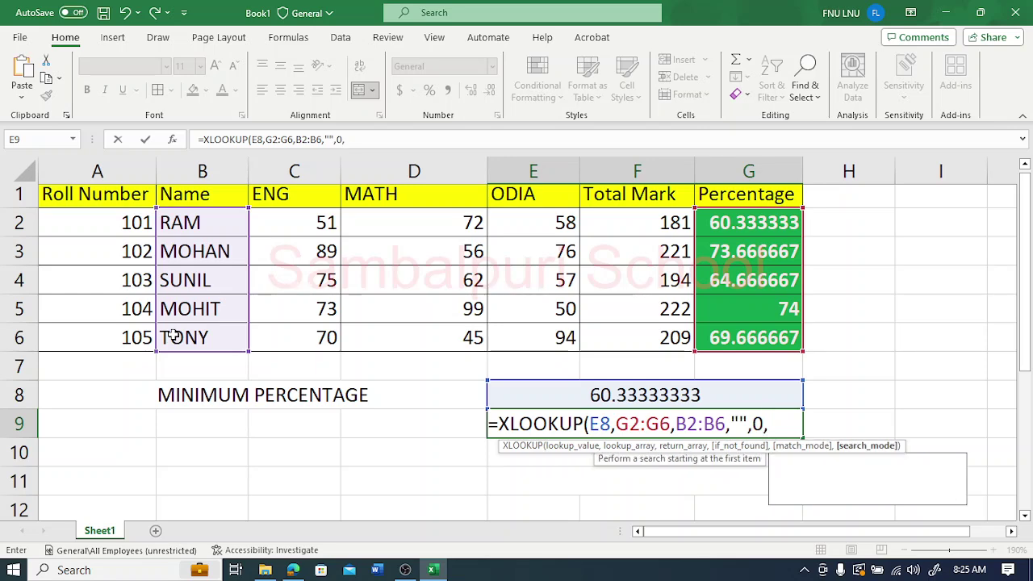
type(")")
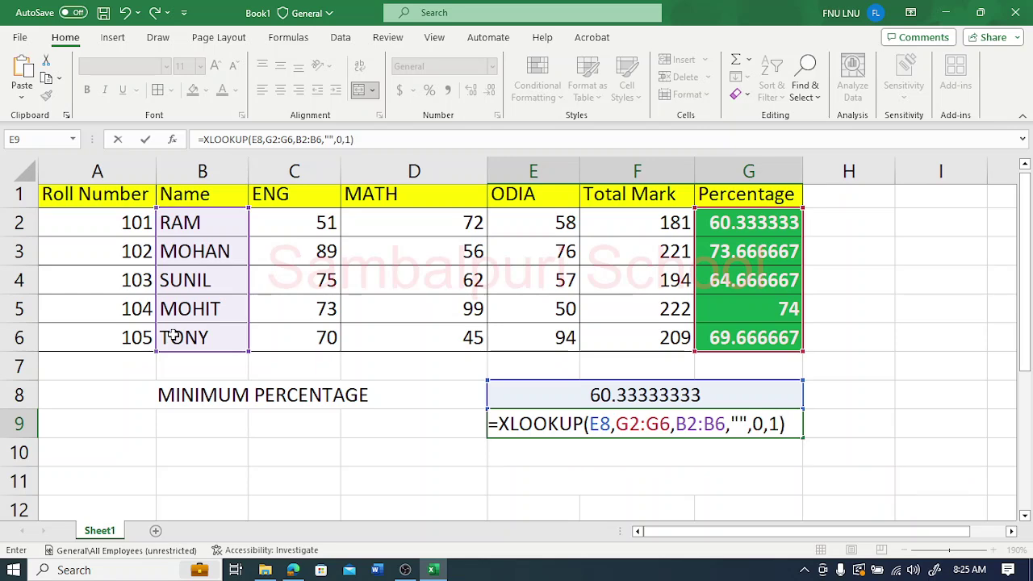
key("Return")
left_click(556, 426)
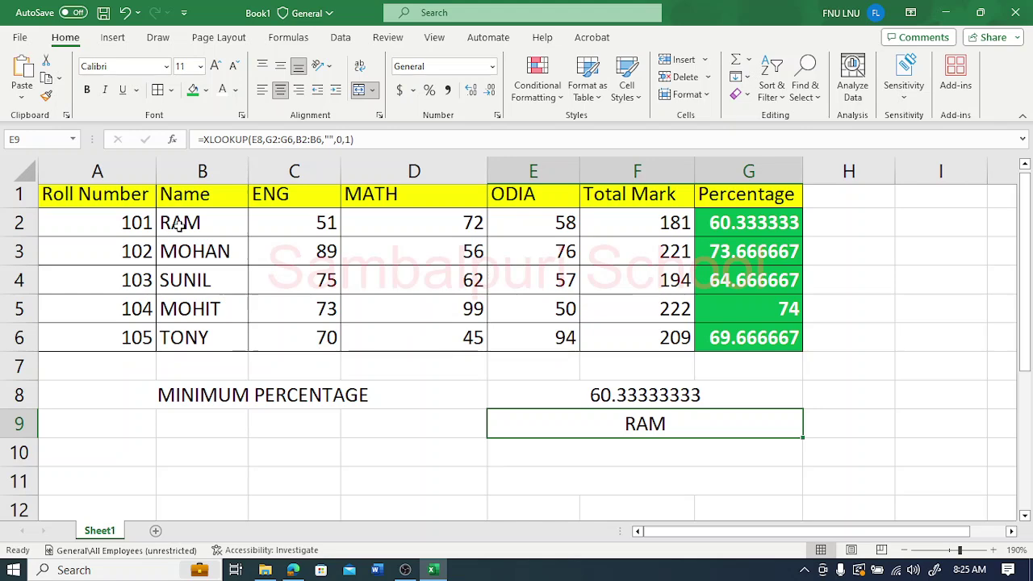
Step: Test the XLOOKUP by replacing the minimum percentage in E8 with 74
left_click(603, 393)
type("74")
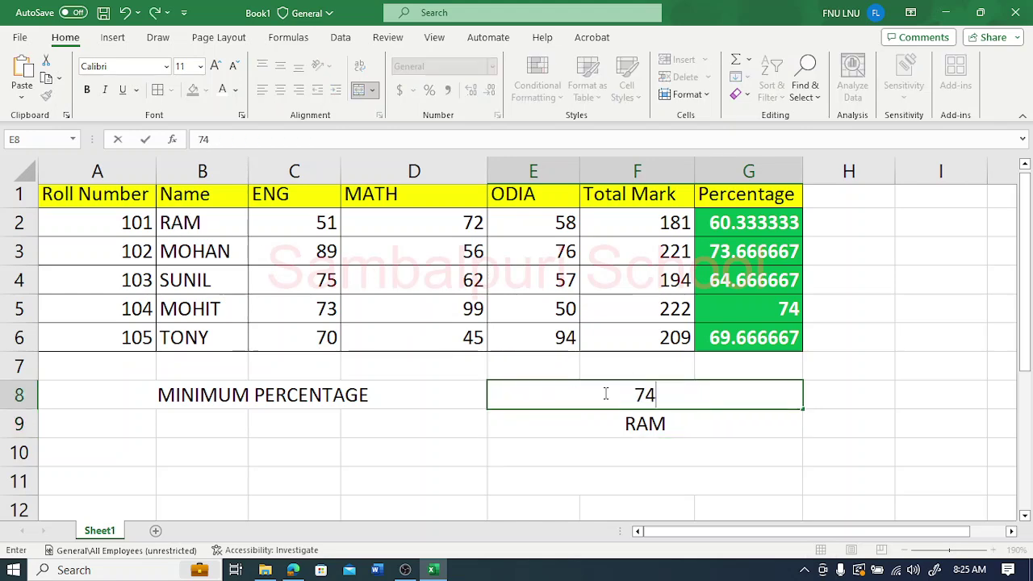
key("Return")
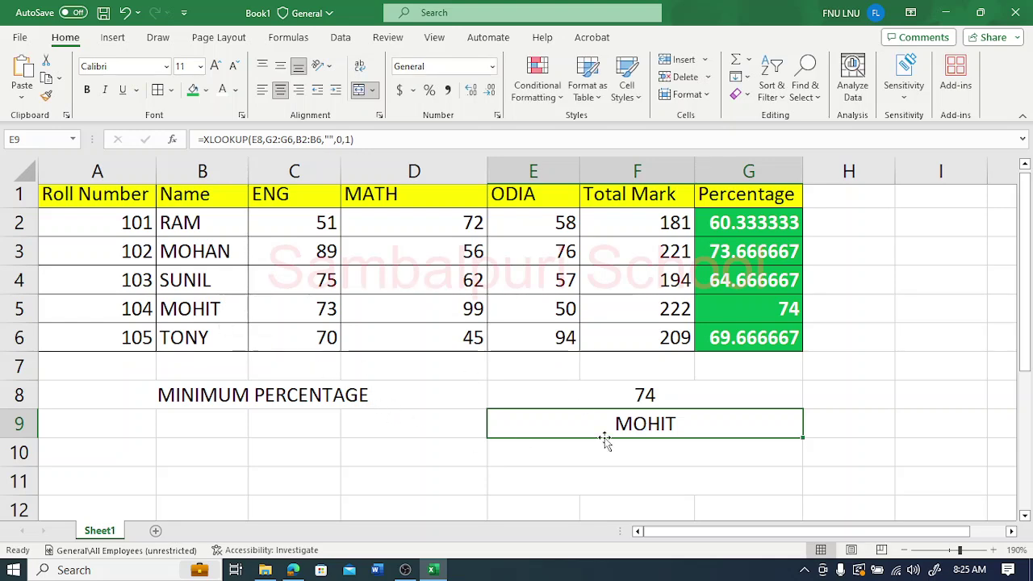
left_click_drag(1024, 343, 1021, 308)
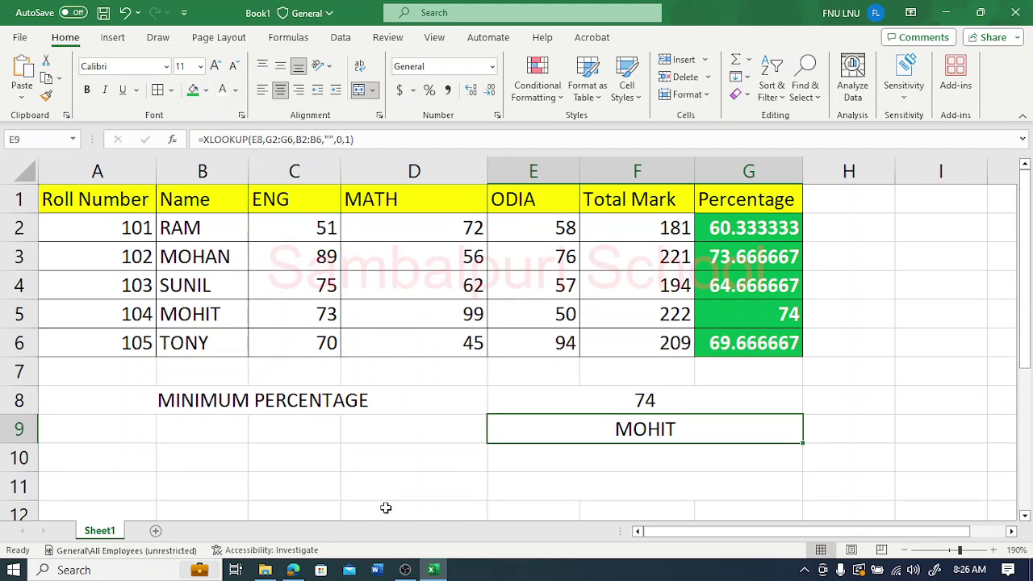
Step: Switch to the exam PDF in Edge, circle the roll numbers, draw an arrow across the first data row and write VLOOKUP above the table
key("alt+Tab")
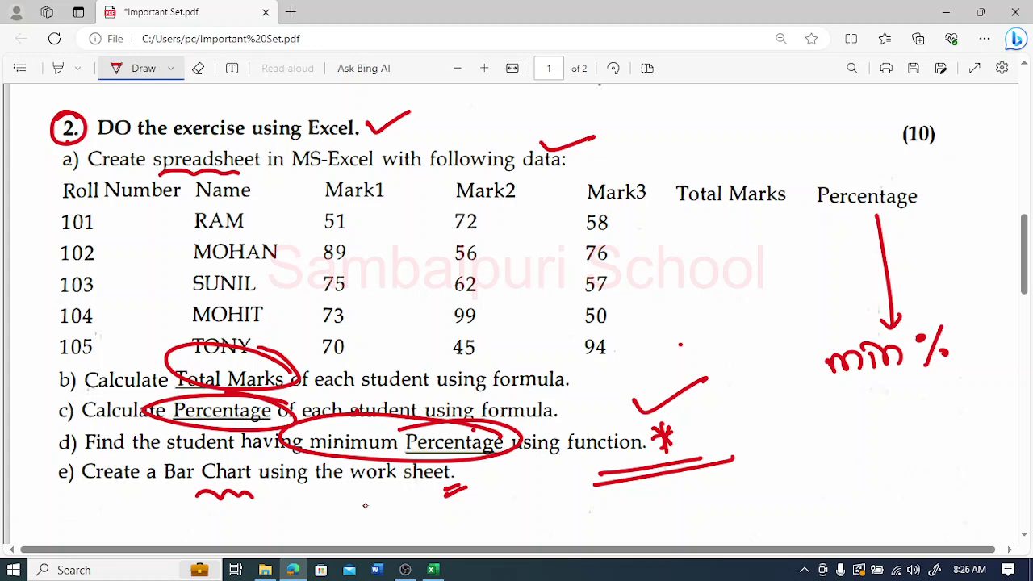
mouse_move(107, 229)
left_mouse_down()
mouse_move(95, 195)
mouse_move(32, 322)
mouse_move(99, 282)
mouse_move(82, 230)
mouse_move(102, 286)
left_mouse_up()
left_click_drag(133, 240, 584, 198)
mouse_move(566, 187)
left_mouse_down()
mouse_move(582, 202)
mouse_move(566, 223)
left_mouse_up()
mouse_move(672, 132)
left_mouse_down()
mouse_move(692, 122)
mouse_move(715, 134)
mouse_move(741, 111)
left_mouse_up()
left_click_drag(753, 106, 781, 113)
left_click_drag(787, 100, 803, 94)
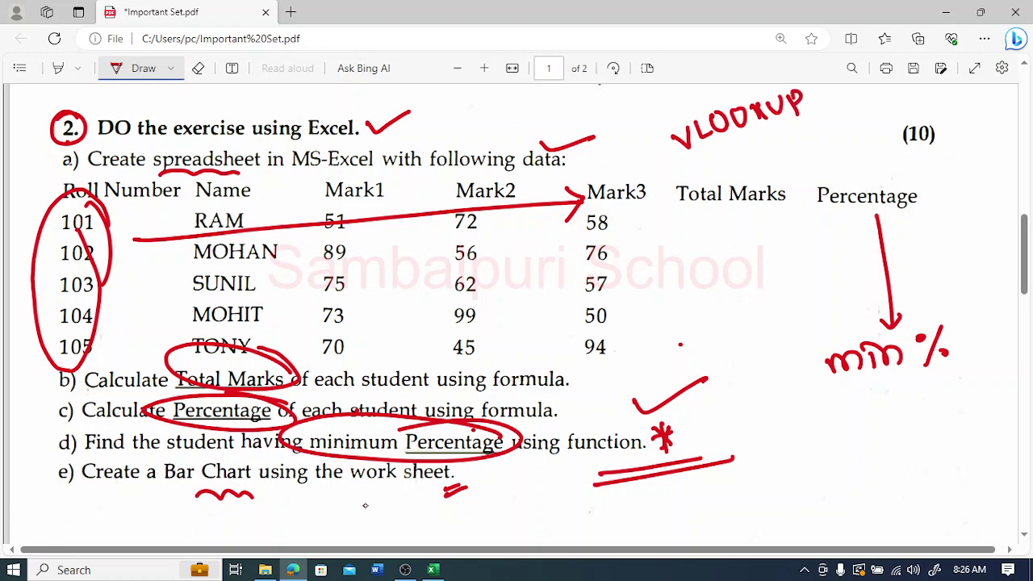
Step: Draw a line along the table's header row with down arrows at Mark2 and Mark3, and write HLOOKUP below VLOOKUP
left_click_drag(220, 188, 730, 192)
mouse_move(481, 194)
left_mouse_down()
mouse_move(474, 329)
mouse_move(489, 310)
left_mouse_up()
mouse_move(587, 213)
left_mouse_down()
mouse_move(582, 327)
mouse_move(592, 314)
left_mouse_up()
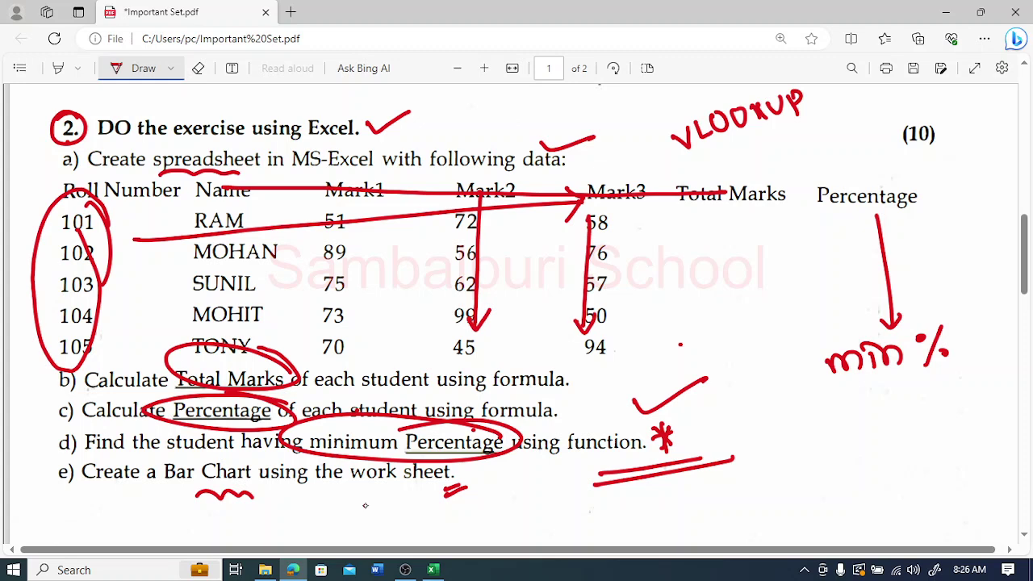
left_click_drag(707, 161, 704, 179)
mouse_move(723, 154)
left_mouse_down()
mouse_move(719, 176)
mouse_move(728, 163)
left_mouse_up()
mouse_move(731, 152)
left_mouse_down()
mouse_move(748, 161)
mouse_move(750, 145)
mouse_move(769, 139)
left_mouse_up()
left_click_drag(781, 134, 786, 152)
mouse_move(797, 131)
left_mouse_down()
mouse_move(804, 153)
mouse_move(815, 125)
left_mouse_up()
mouse_move(822, 121)
left_mouse_down()
mouse_move(820, 147)
mouse_move(823, 136)
left_mouse_up()
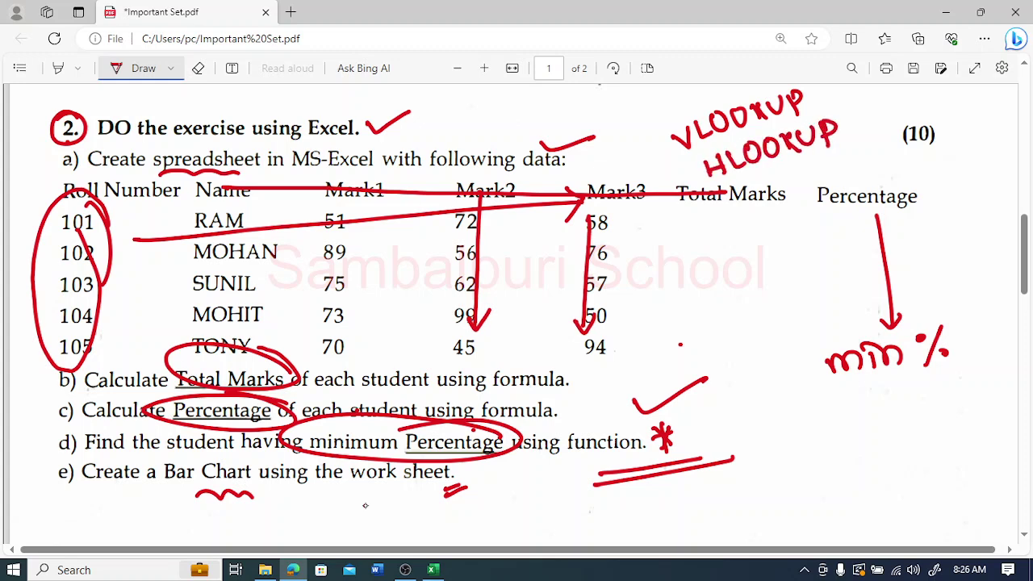
Step: Circle the Percentage column with a double dash beside it, and draw a wavy line across the middle rows of the table
mouse_move(925, 195)
left_mouse_down()
mouse_move(899, 165)
mouse_move(764, 257)
mouse_move(933, 180)
left_mouse_up()
left_click_drag(913, 253, 947, 250)
mouse_move(165, 258)
left_mouse_down()
mouse_move(385, 278)
mouse_move(663, 263)
left_mouse_up()
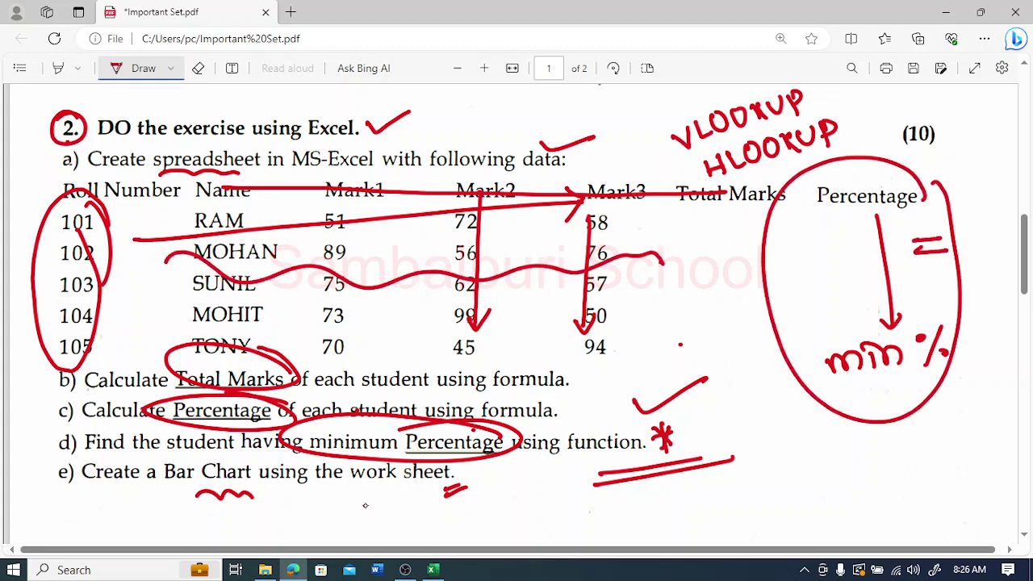
Step: Write XLOOKUP below HLOOKUP on the exam PDF, underline it and circle it
left_click_drag(723, 200, 866, 164)
mouse_move(820, 202)
left_mouse_down()
mouse_move(738, 221)
mouse_move(739, 232)
left_mouse_up()
left_click_drag(885, 154, 920, 181)
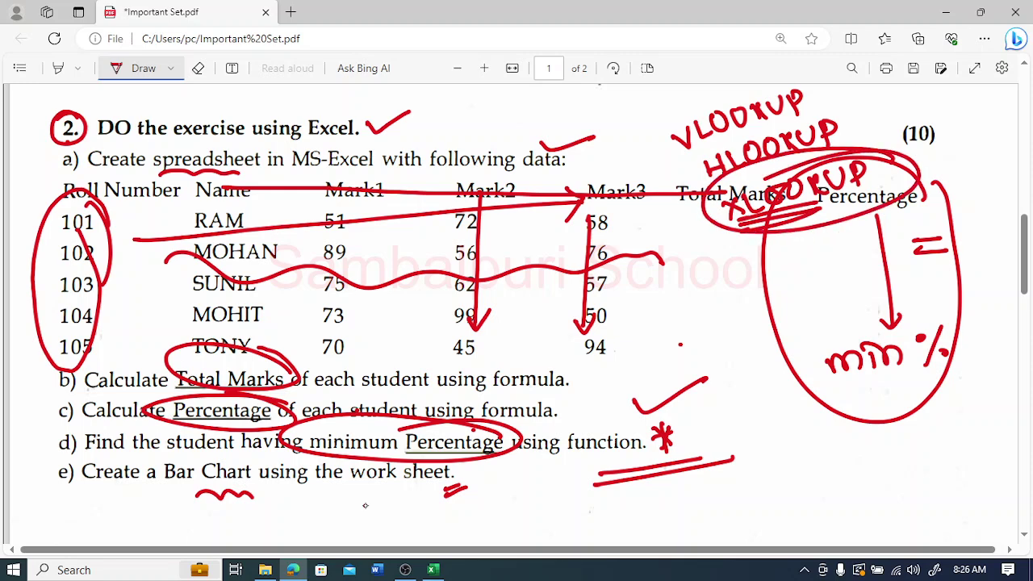
scroll(365, 508, "up", 3)
scroll(365, 506, "up", 2)
scroll(365, 428, "down", 5)
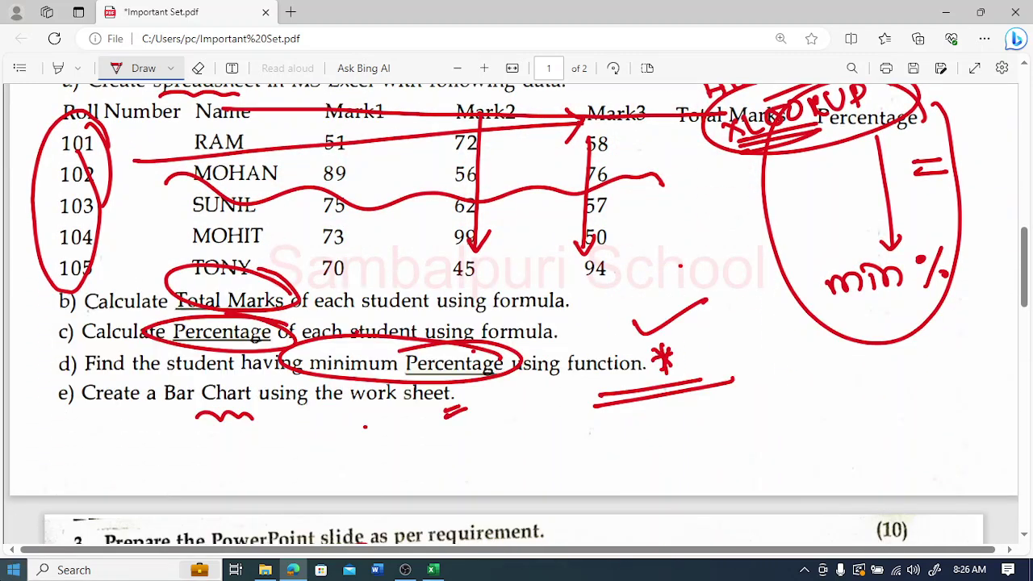
Step: Switch to the Excel workbook and clear the contents of merged cells E8 and E9
left_click(433, 570)
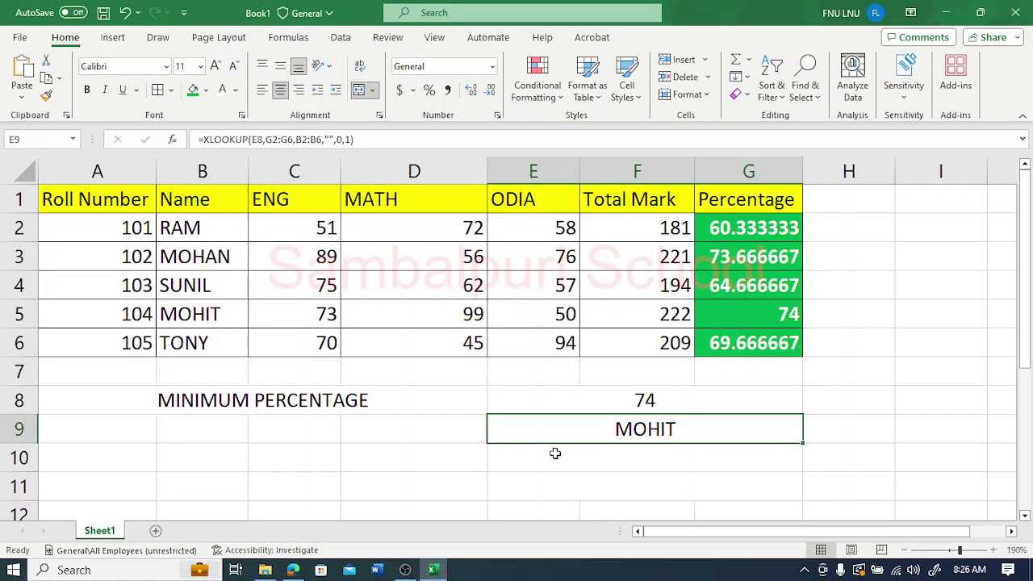
left_click(578, 407)
key("Delete")
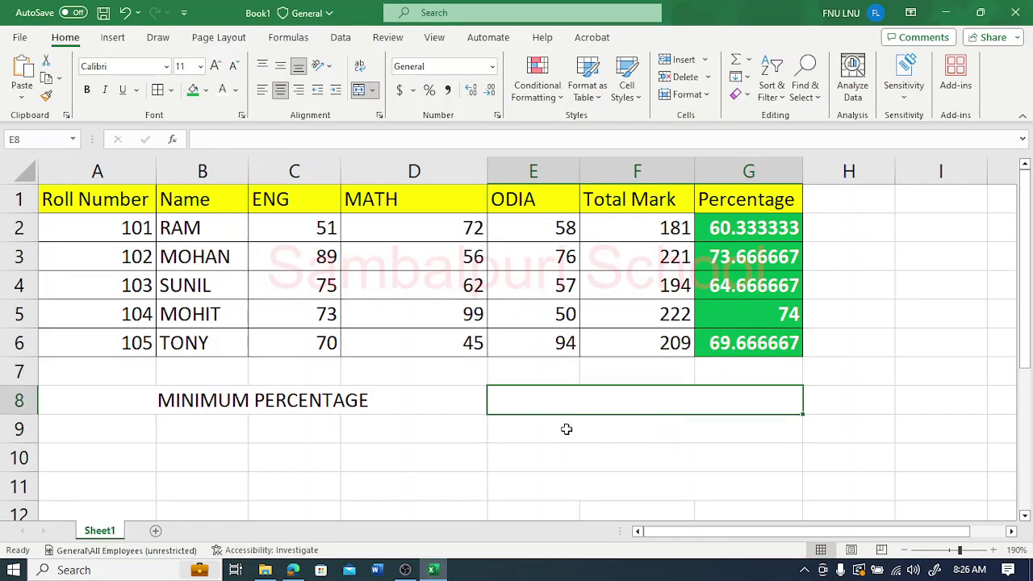
left_click(566, 429)
Step: Begin an XLOOKUP formula in E8 with MIN(G2:G6) as the lookup value
left_click(544, 397)
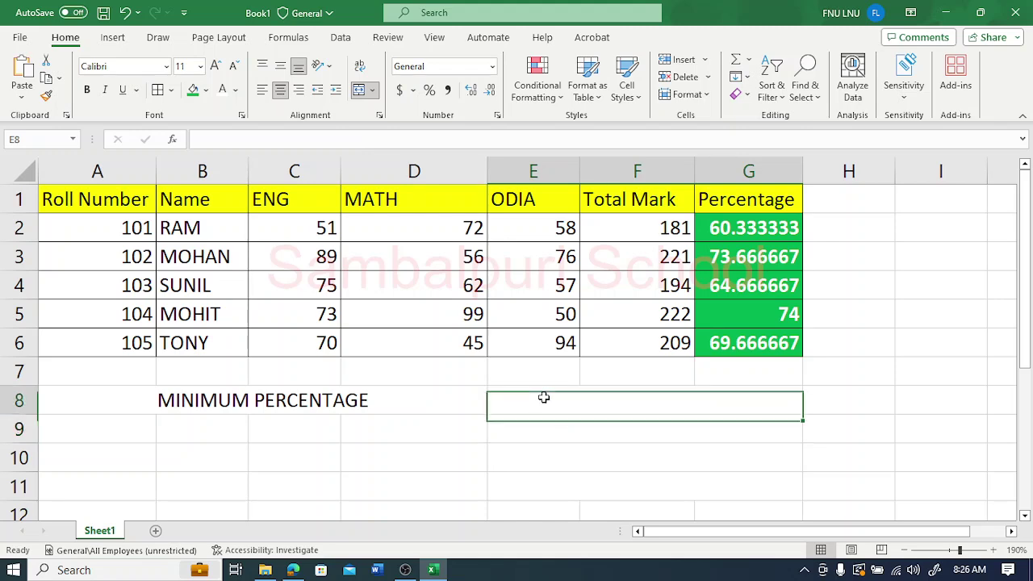
type("=")
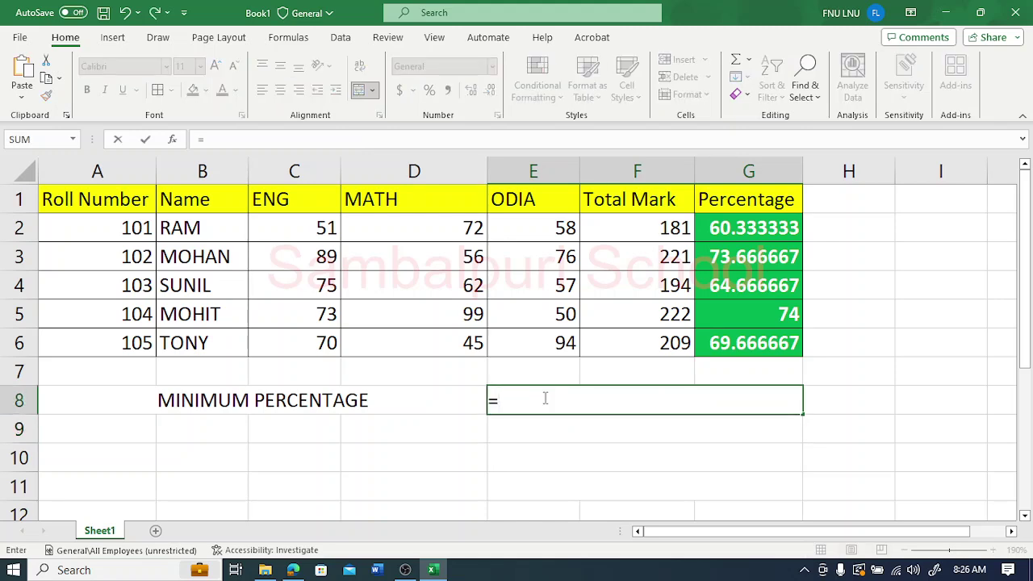
type("XLOOKUP(")
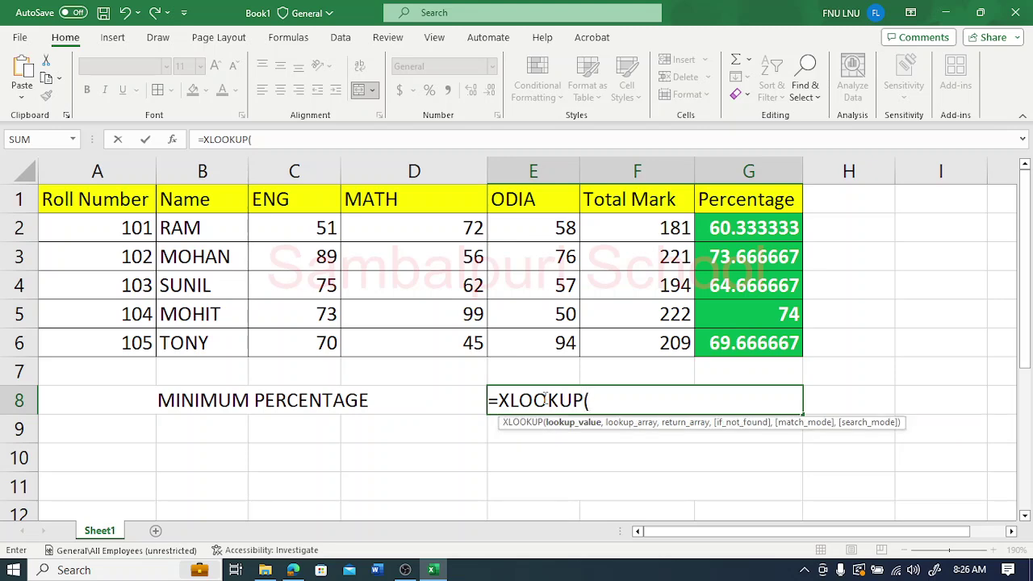
type("MIN(")
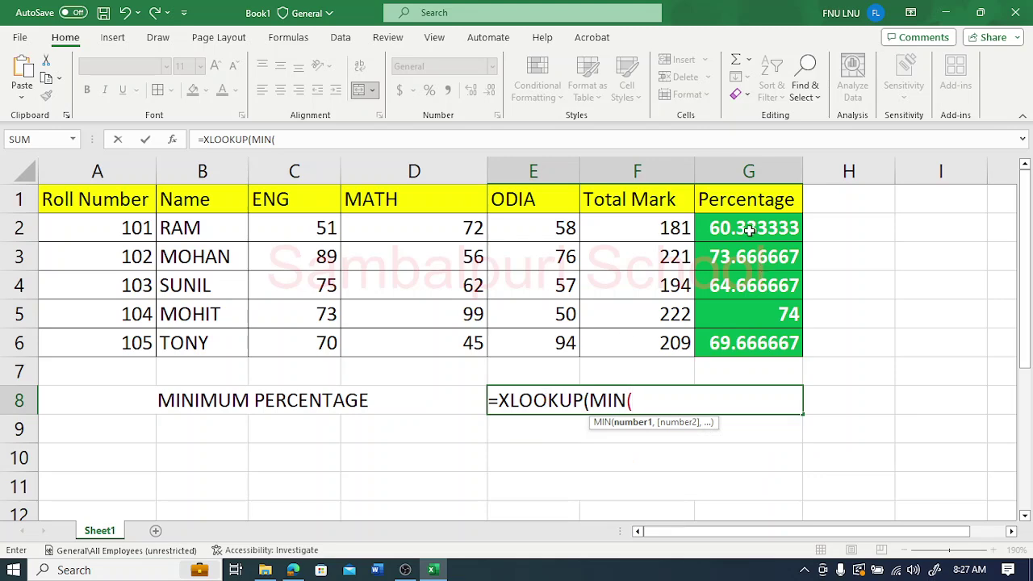
left_click_drag(749, 229, 759, 337)
type("),")
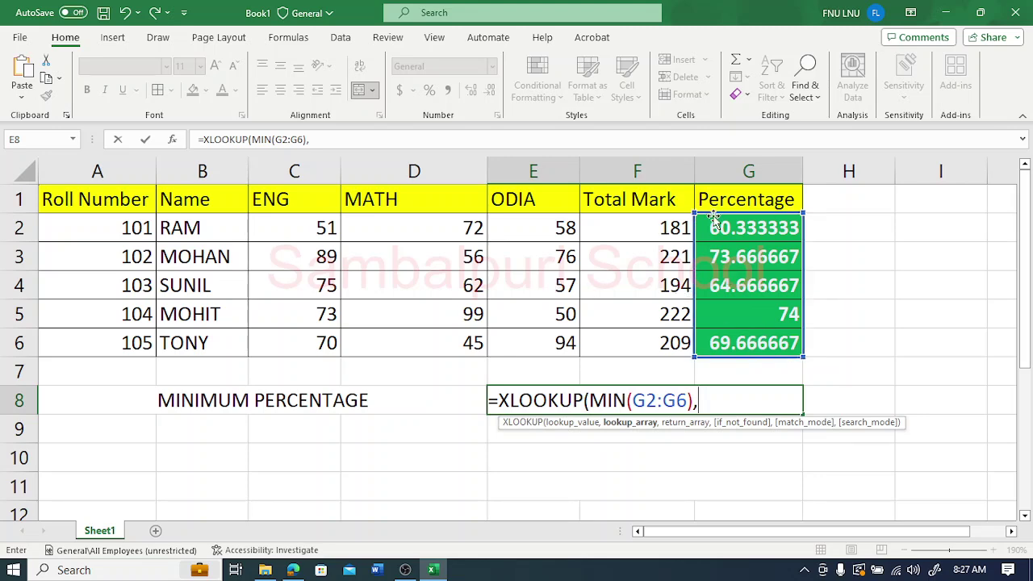
Step: Complete the E8 formula with lookup array G2:G6, return array B2:B6, "" if not found, match mode 0 and search mode 1
left_click_drag(713, 222, 707, 342)
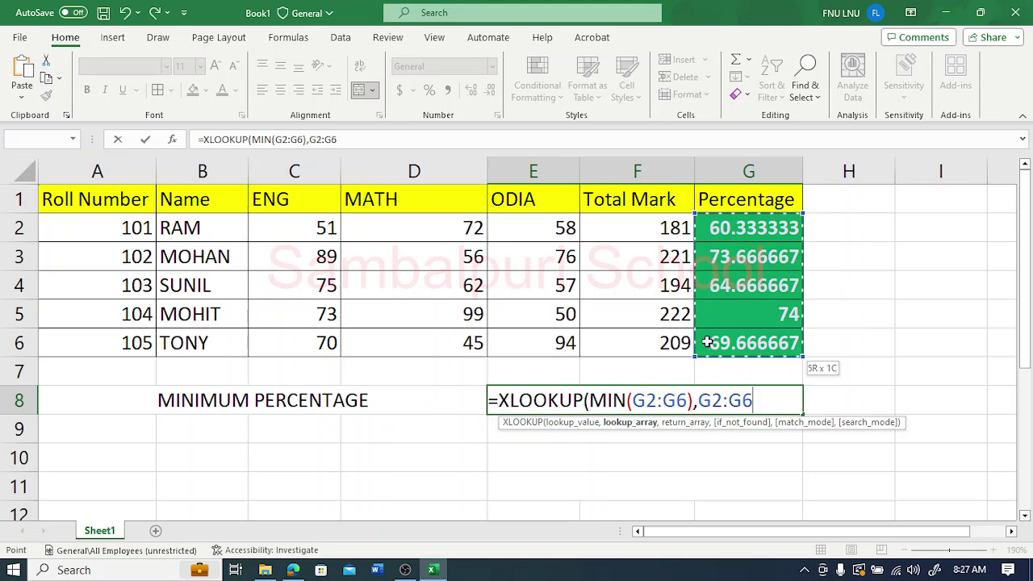
type(",")
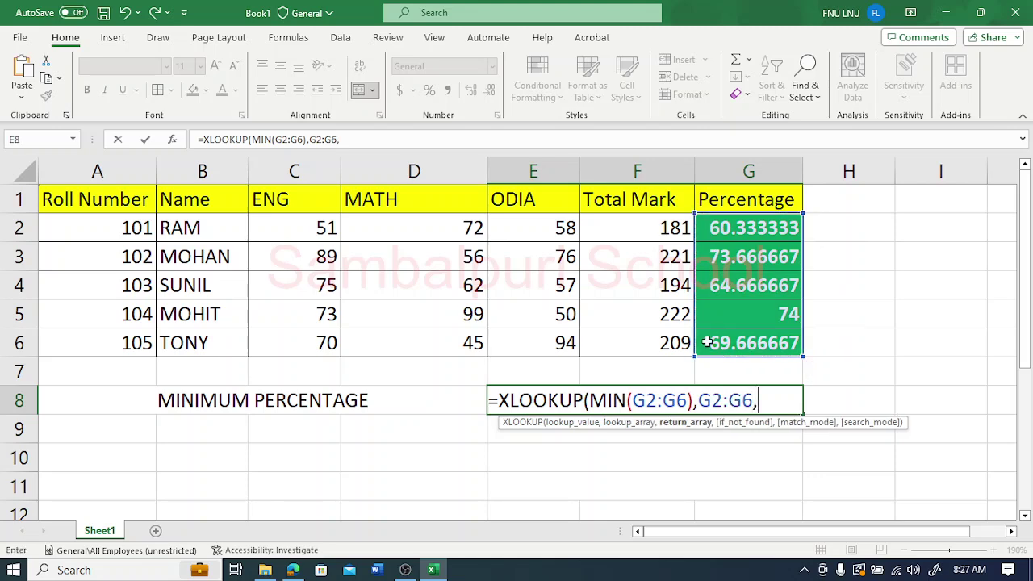
left_click_drag(196, 226, 201, 343)
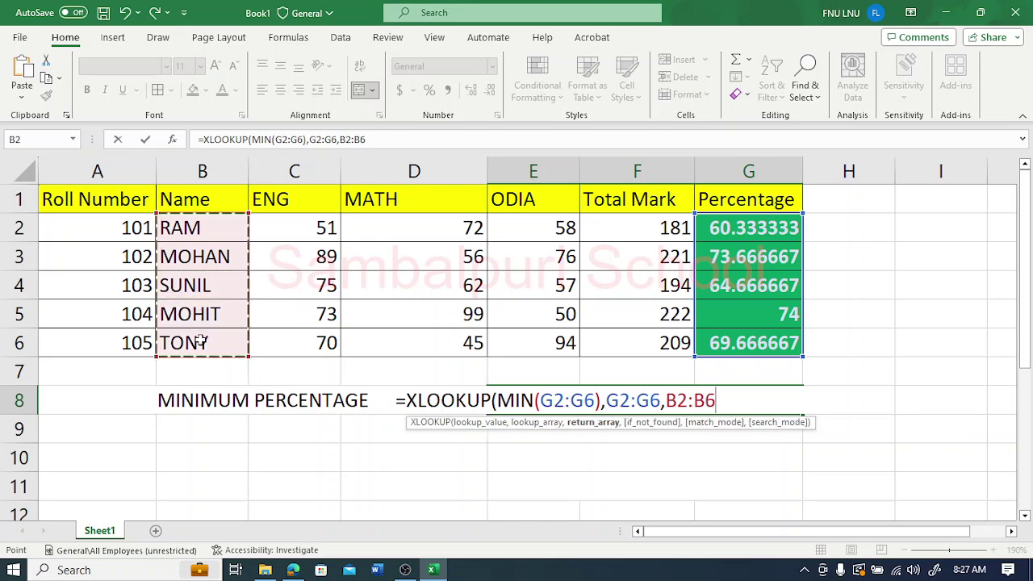
type(",")
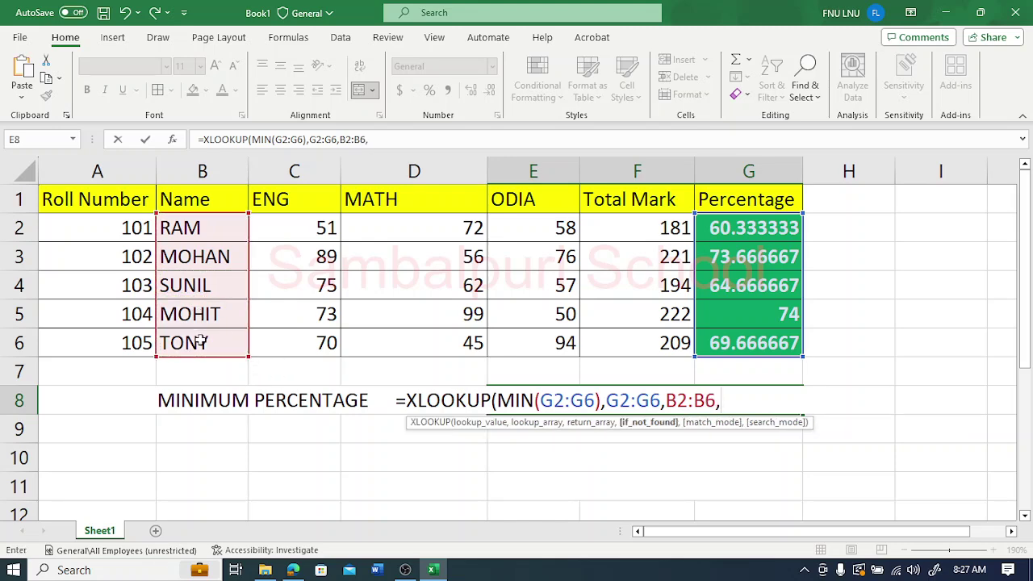
type("\"\",0")
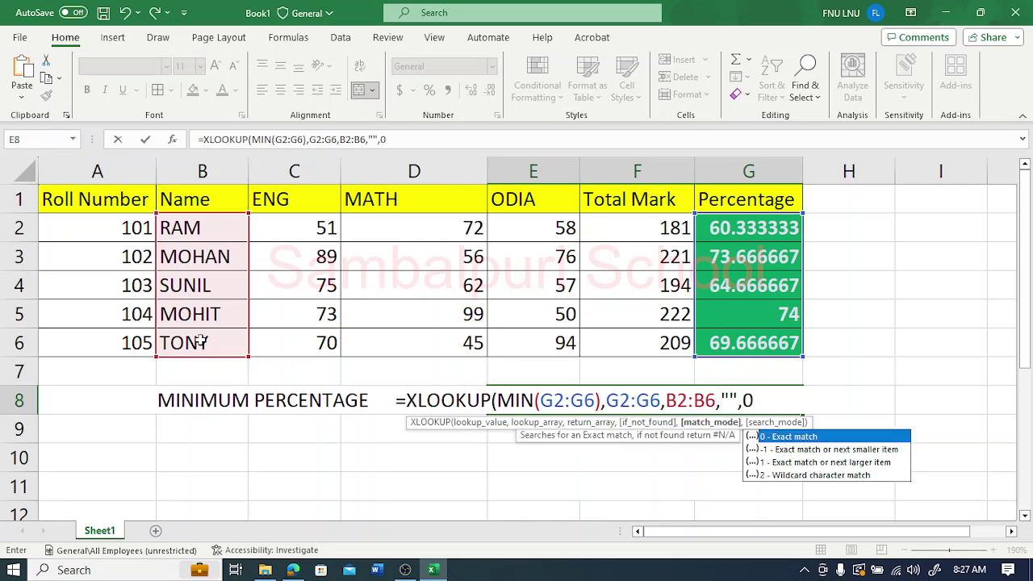
type(",1")
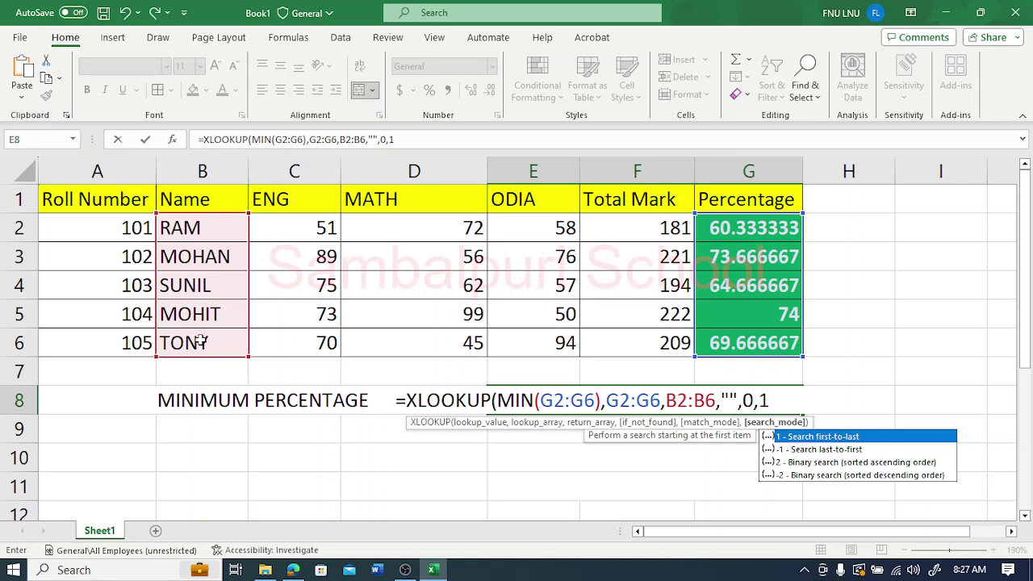
type(")")
key("Return")
left_click(590, 403)
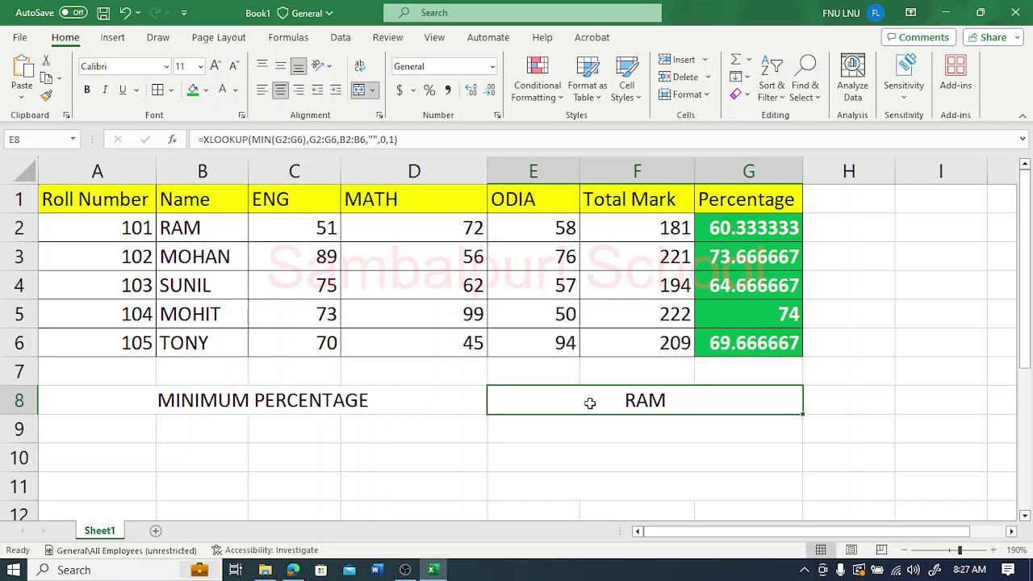
Step: Replace MIN with MAX in the E8 XLOOKUP formula to return the student with the highest percentage
left_click(274, 139)
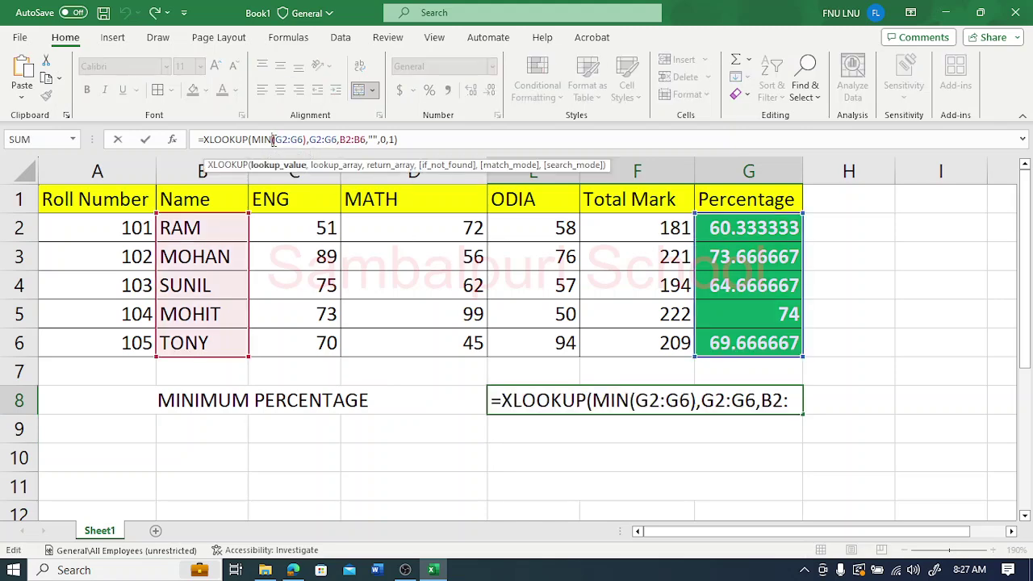
key("BackSpace")
key("BackSpace")
type("A")
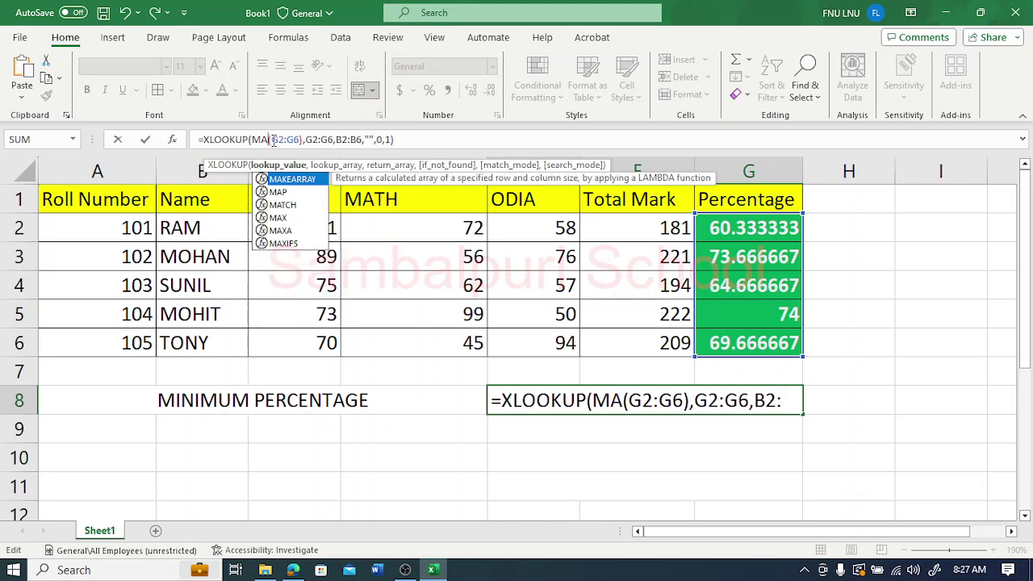
type("X")
left_click(453, 140)
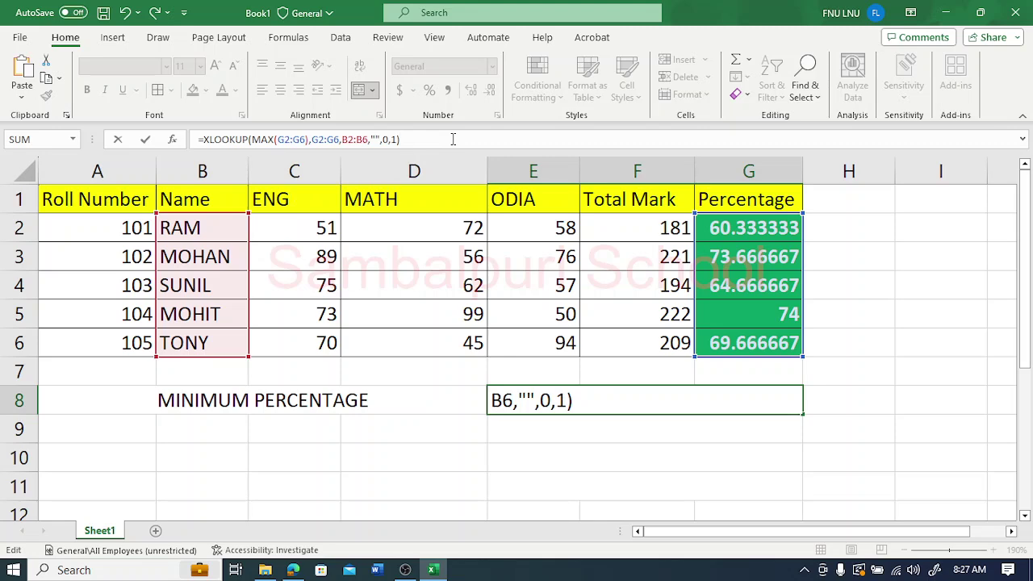
key("Return")
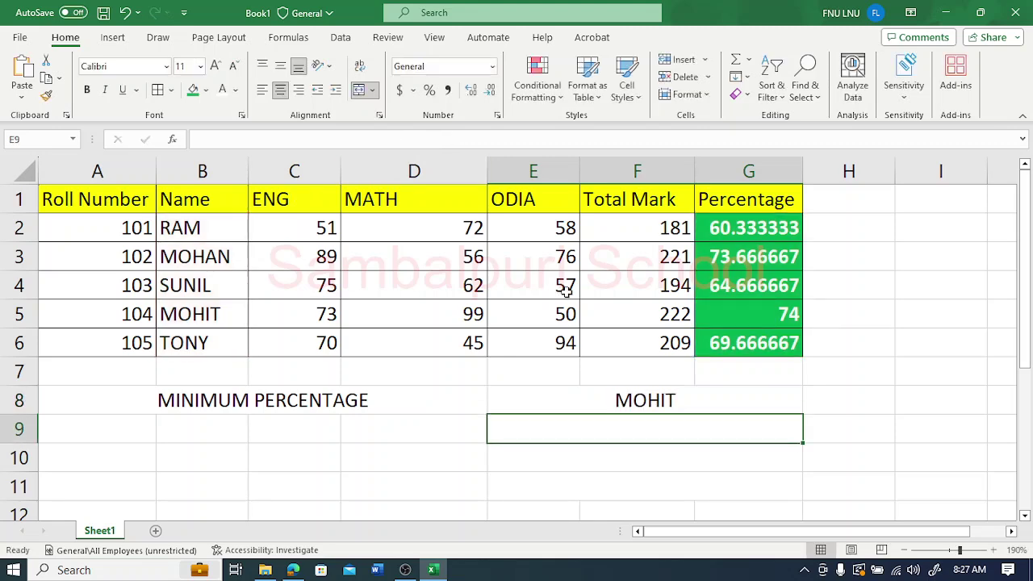
left_click(564, 395)
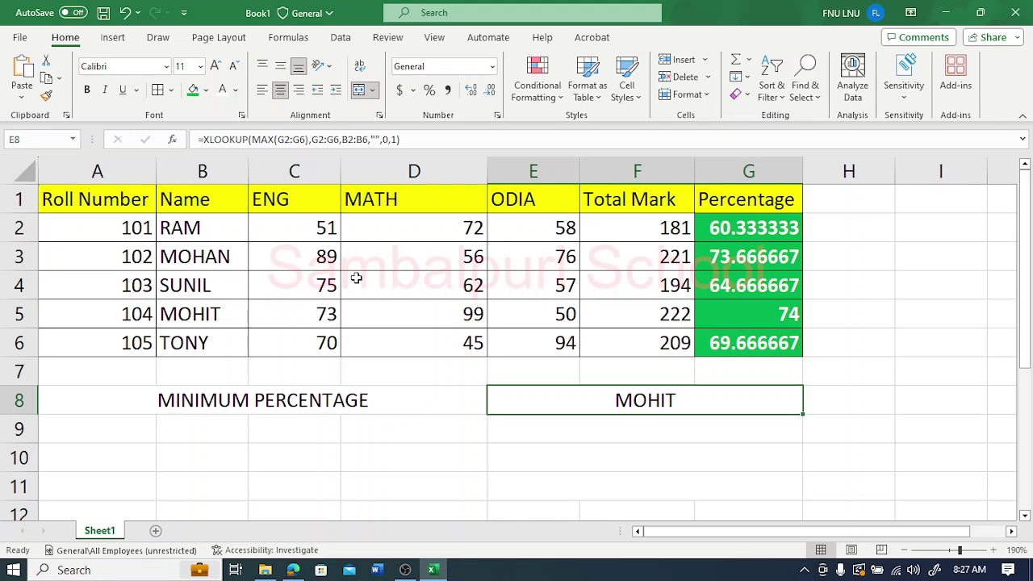
Step: Switch to the exam PDF in Edge, draw a slanted stroke beside the Mark3 column, and return to the start of page 1
left_click(297, 572)
left_click_drag(656, 231, 724, 190)
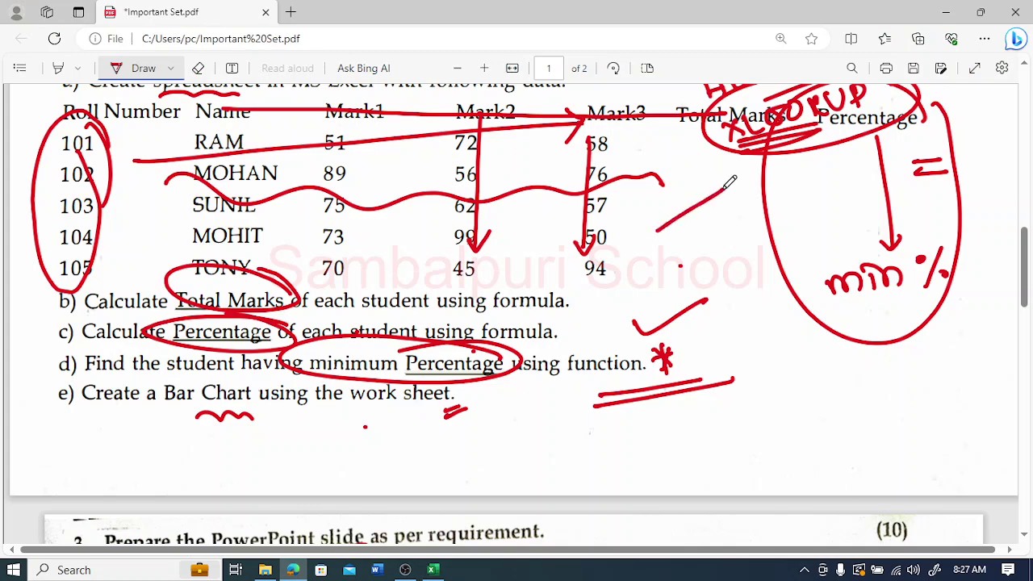
left_click_drag(1024, 266, 1024, 117)
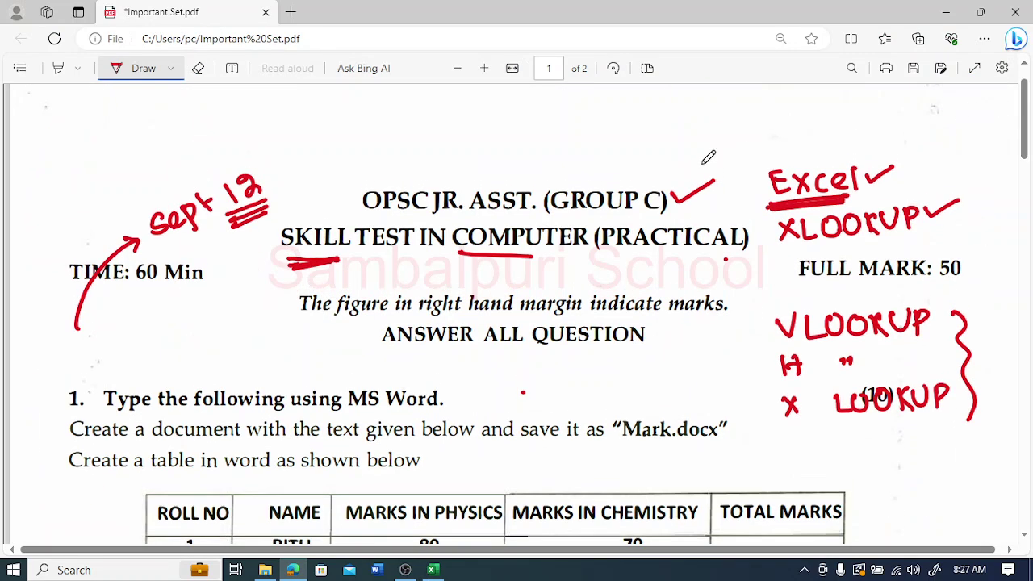